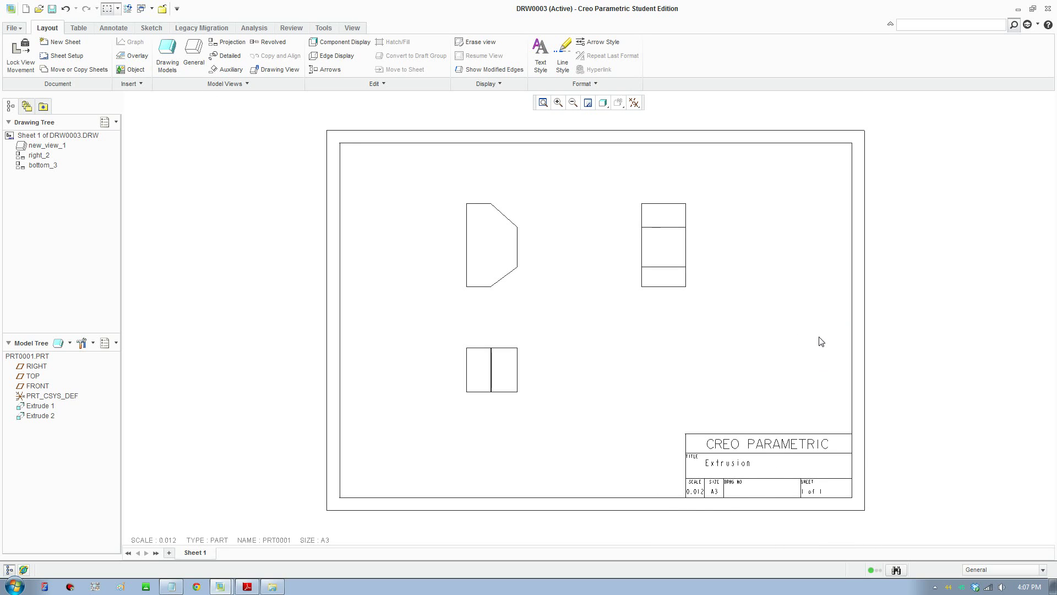
scroll(819, 341, down, 1)
scroll(820, 341, up, 1)
scroll(821, 341, down, 1)
middle_drag(795, 356, 819, 371)
scroll(820, 371, up, 1)
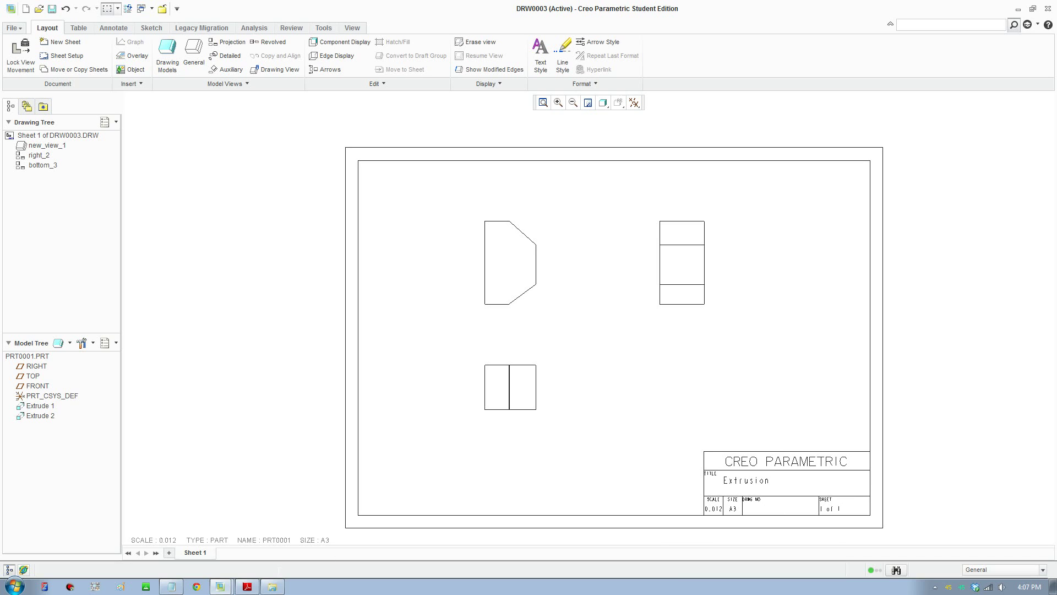
- Switch to Adobe Reader, examine the border and title block of DRW0002.pdf, and close the document
click(247, 586)
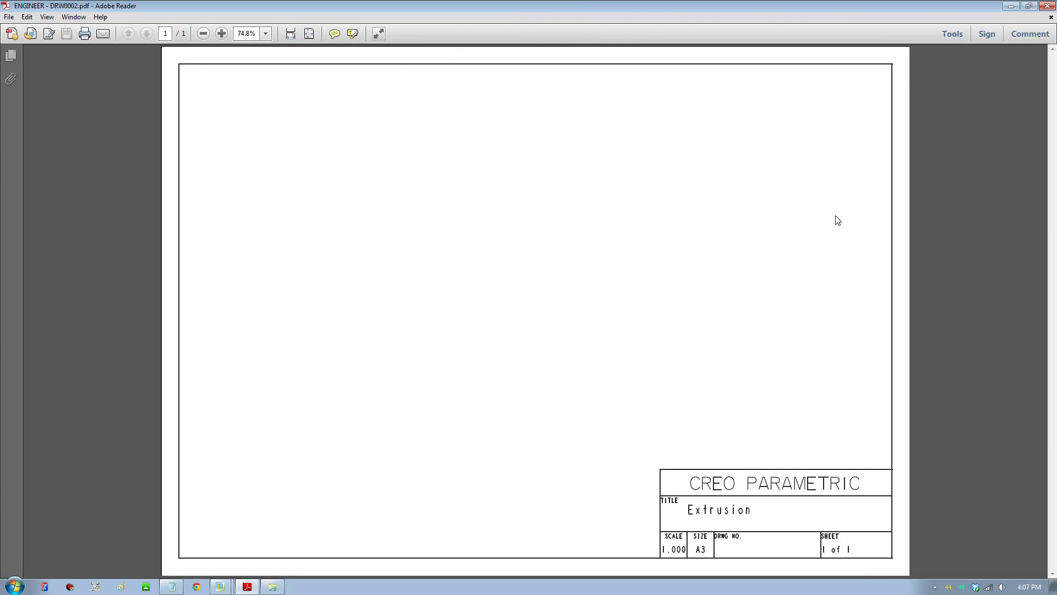
ctrl+scroll(847, 244, up, 1)
ctrl+scroll(847, 244, down, 1)
ctrl+scroll(848, 244, down, 2)
ctrl+scroll(848, 244, up, 2)
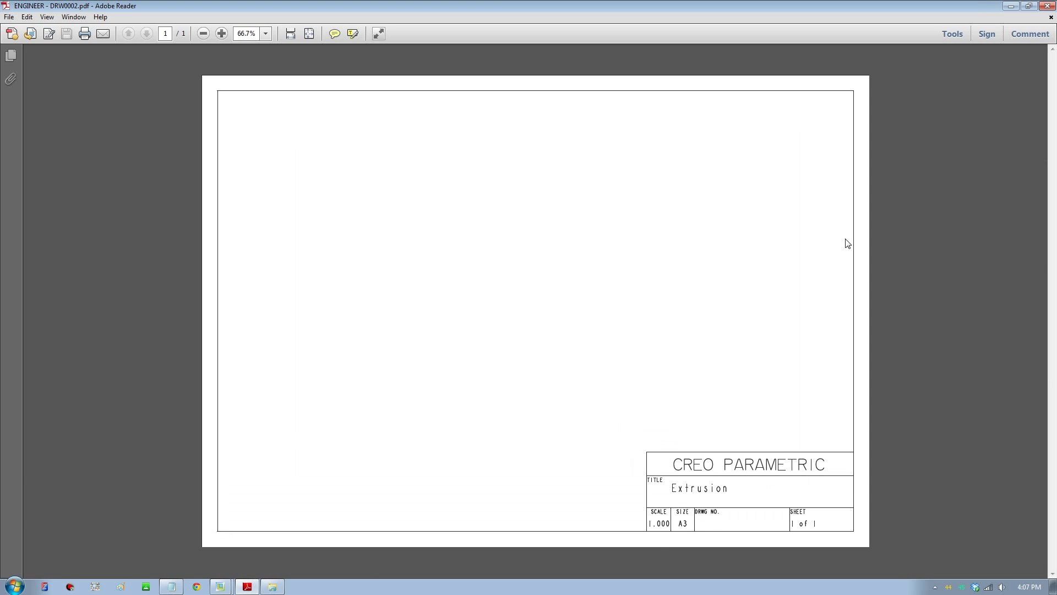
ctrl+scroll(847, 243, down, 1)
ctrl+scroll(846, 242, up, 1)
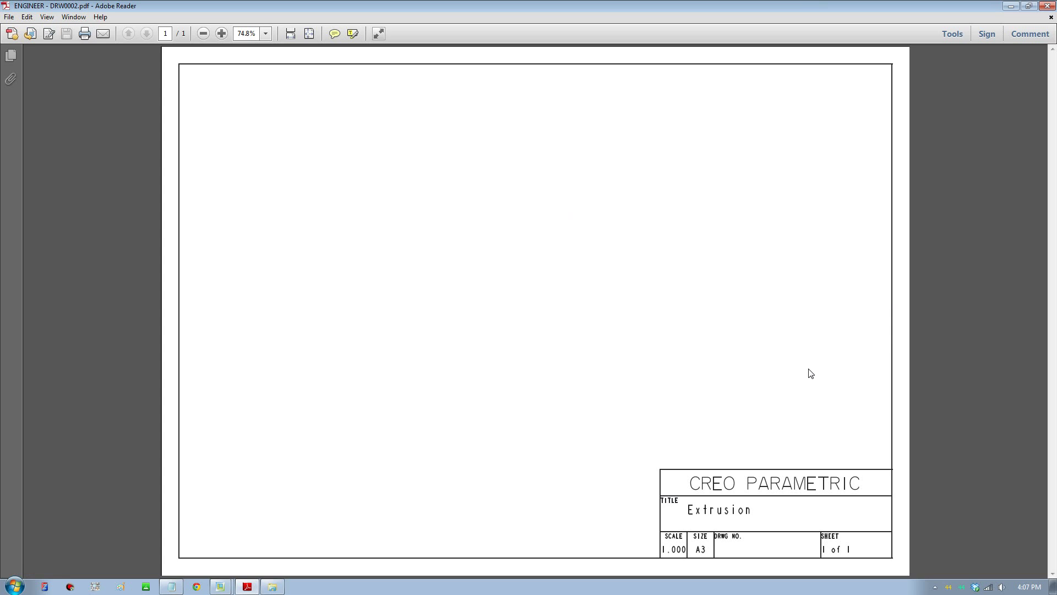
click(1048, 5)
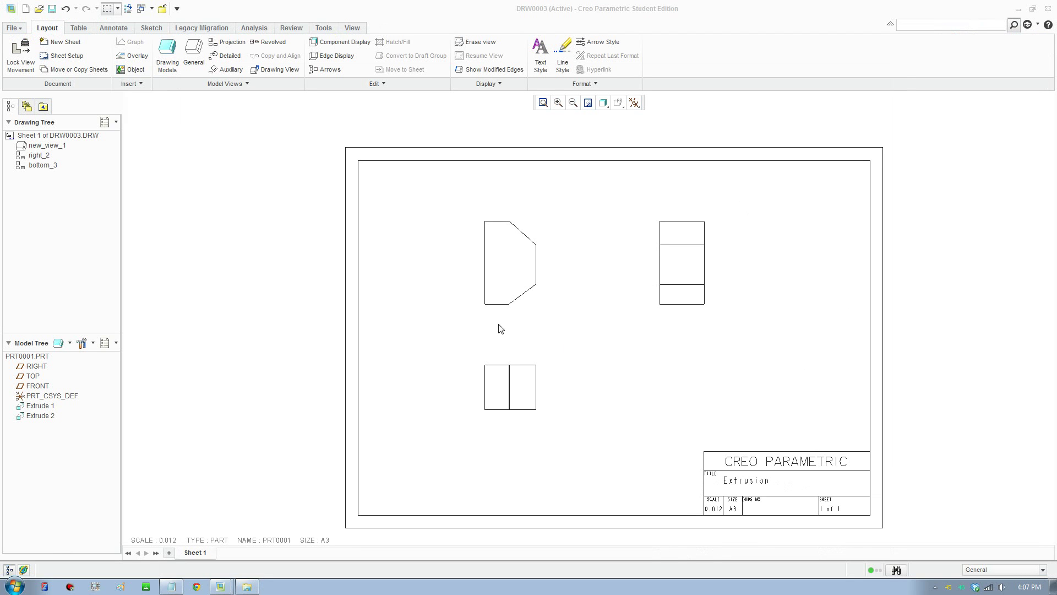
- Start a new file of type Format named A3_BowlOfNoodle
click(14, 28)
click(31, 53)
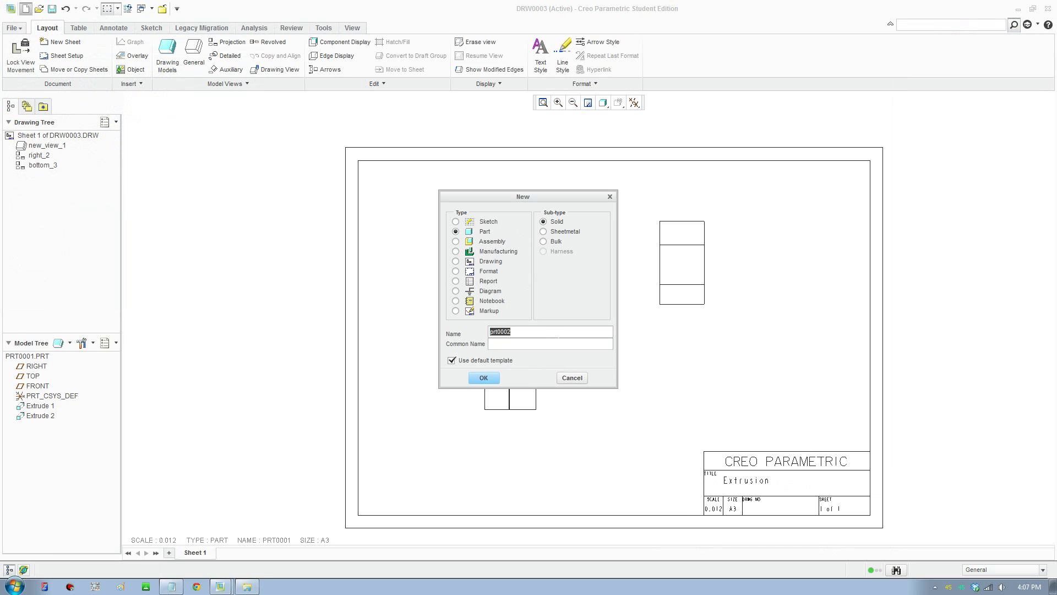
click(490, 272)
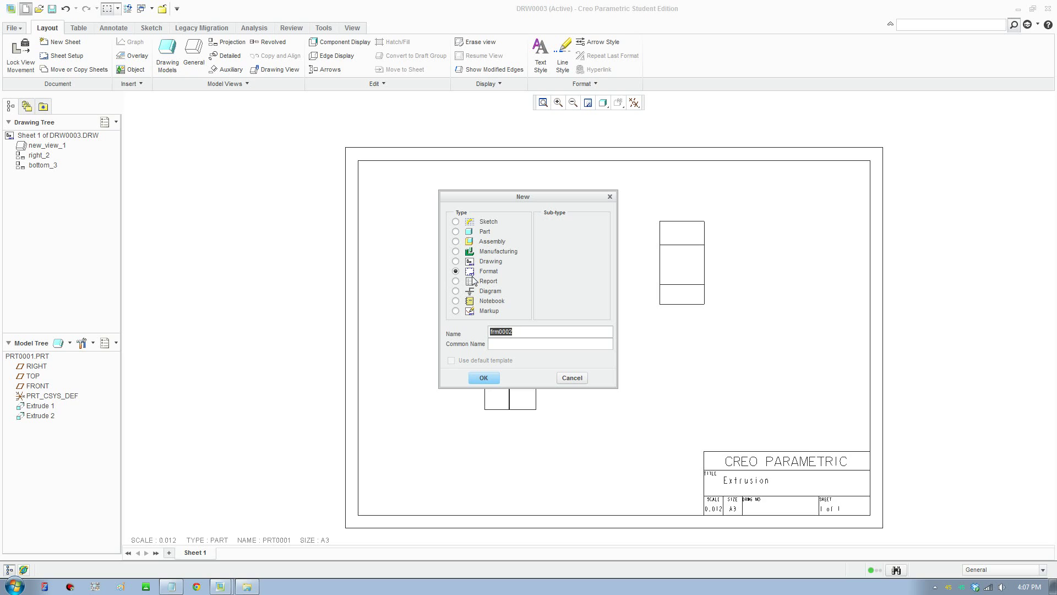
click(487, 273)
key(Tab)
text(A)
click(483, 378)
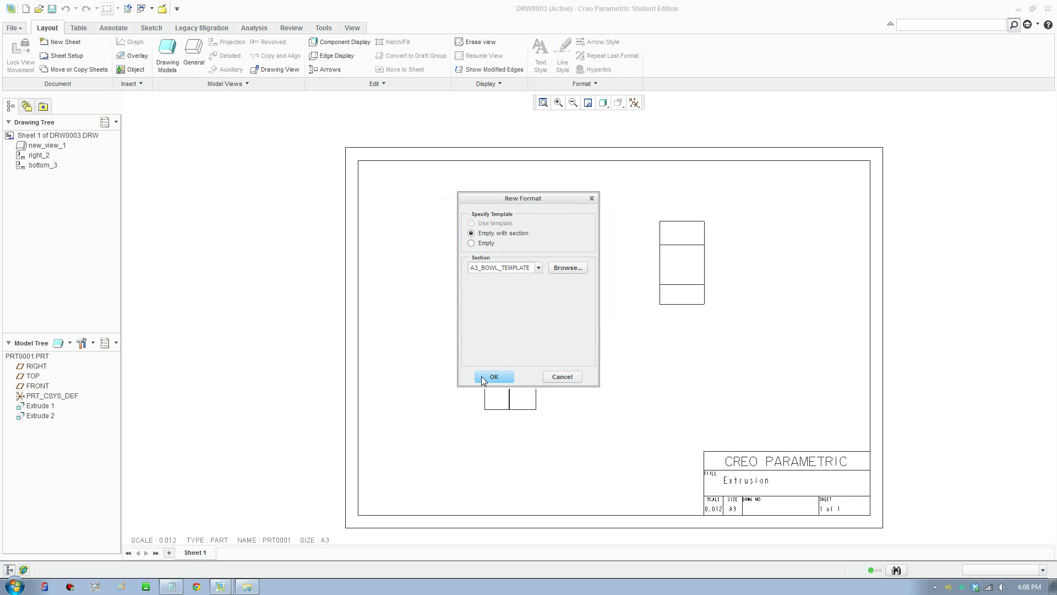
- Create the format from an empty template in A3 landscape size and narrow the drawing tree pane
click(489, 245)
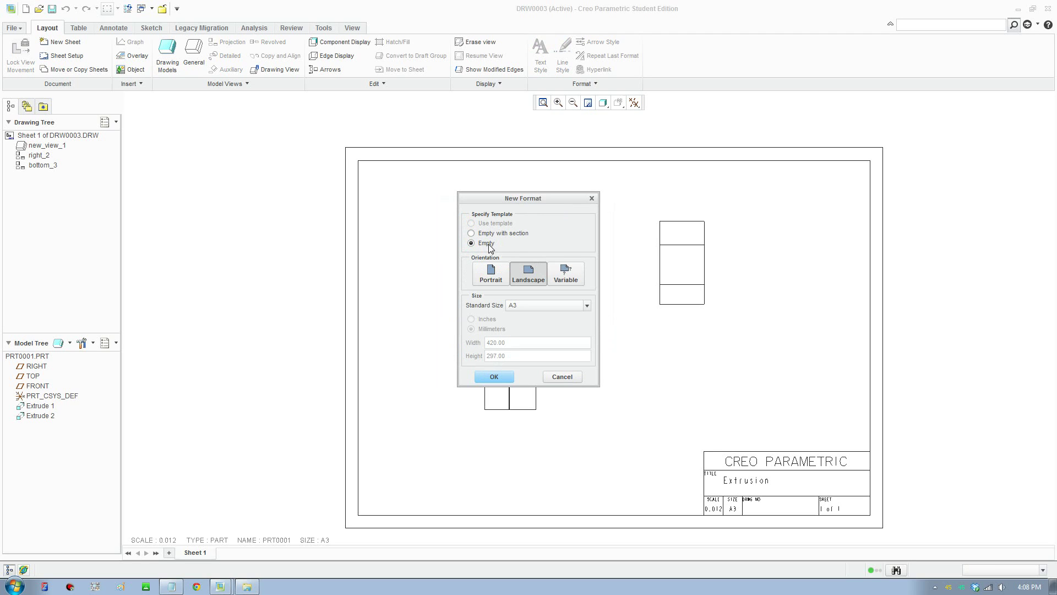
click(538, 312)
click(531, 342)
click(500, 378)
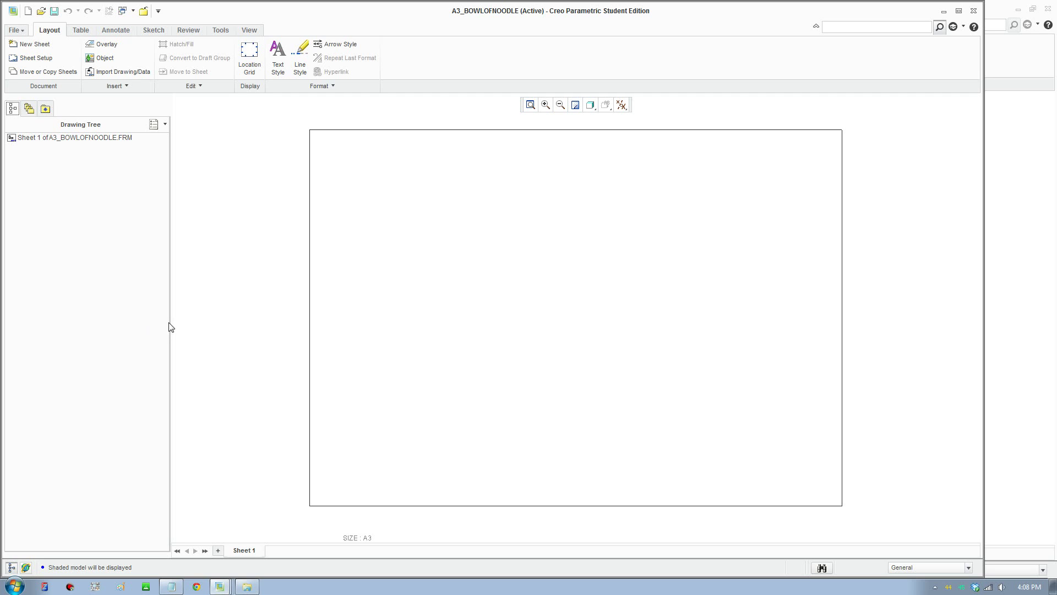
drag(171, 323, 97, 307)
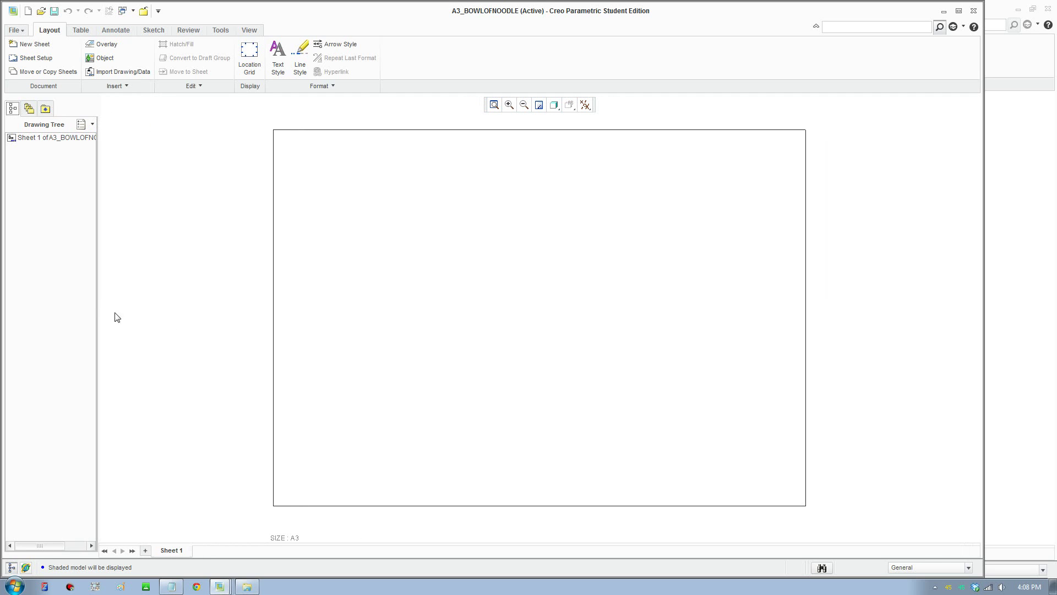
click(81, 30)
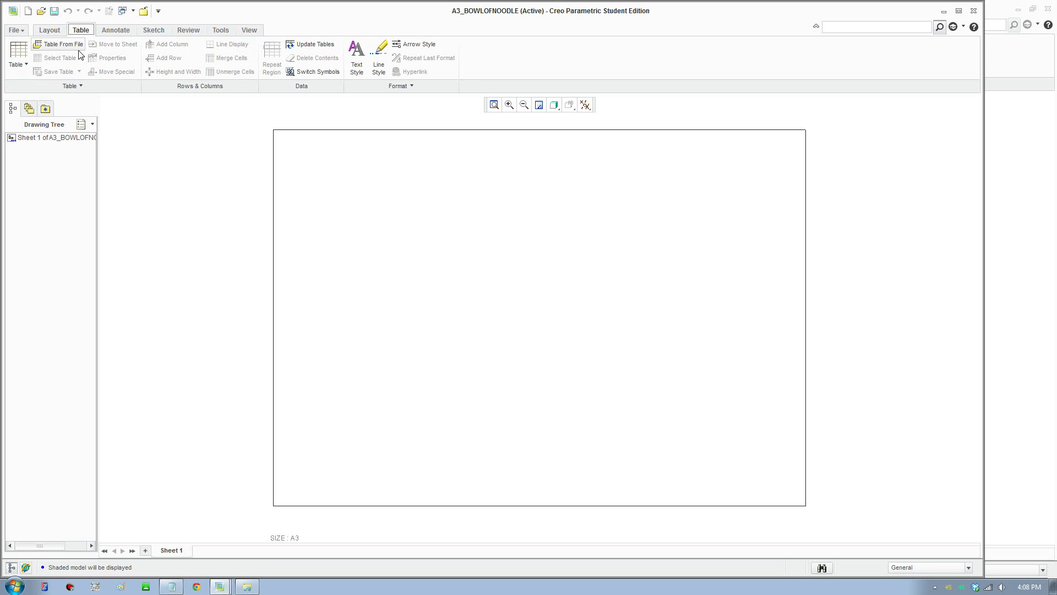
click(49, 30)
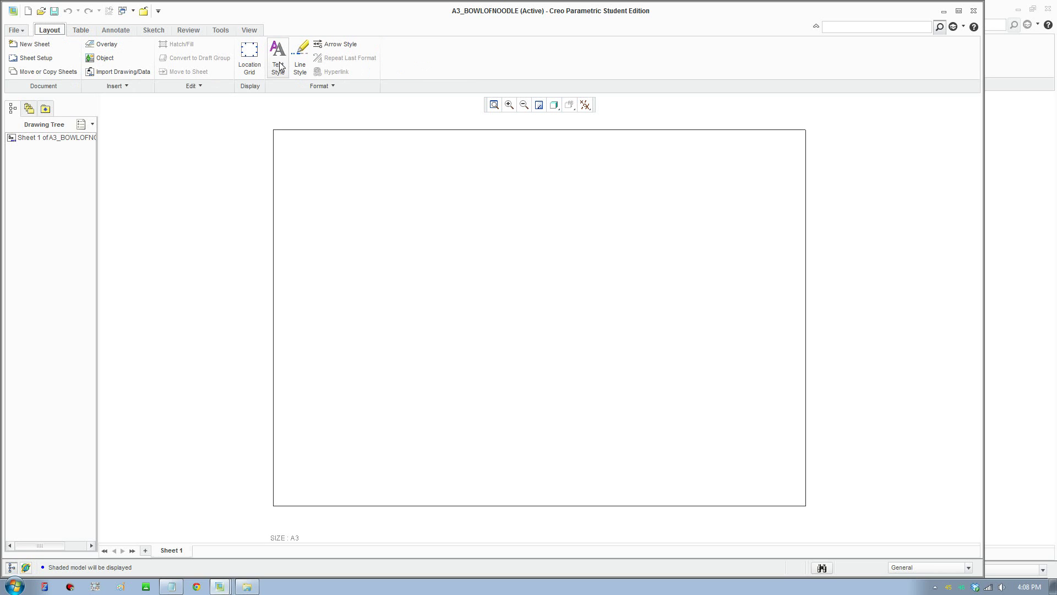
click(149, 32)
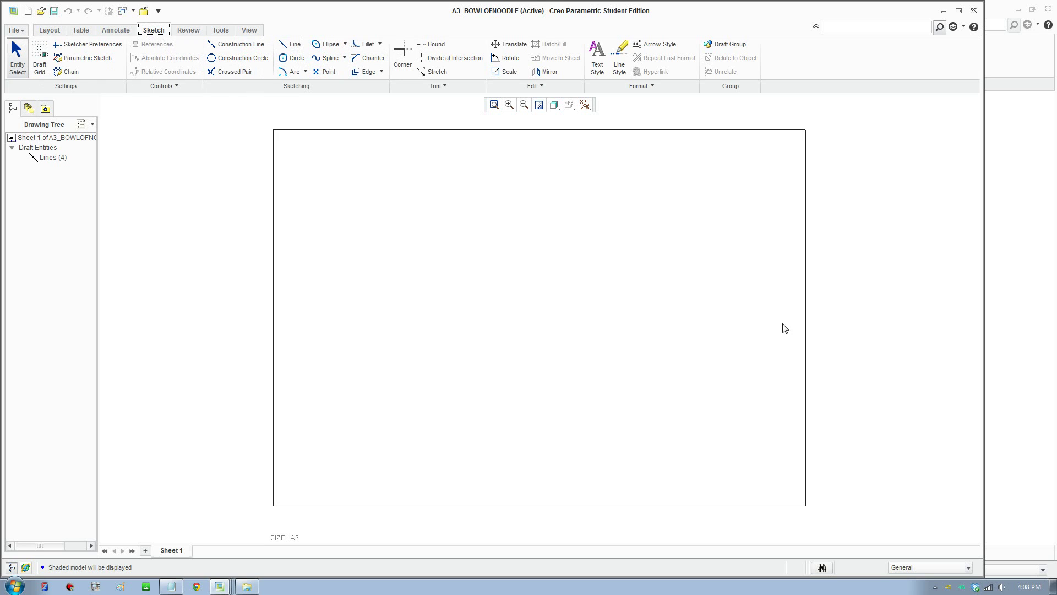
click(48, 32)
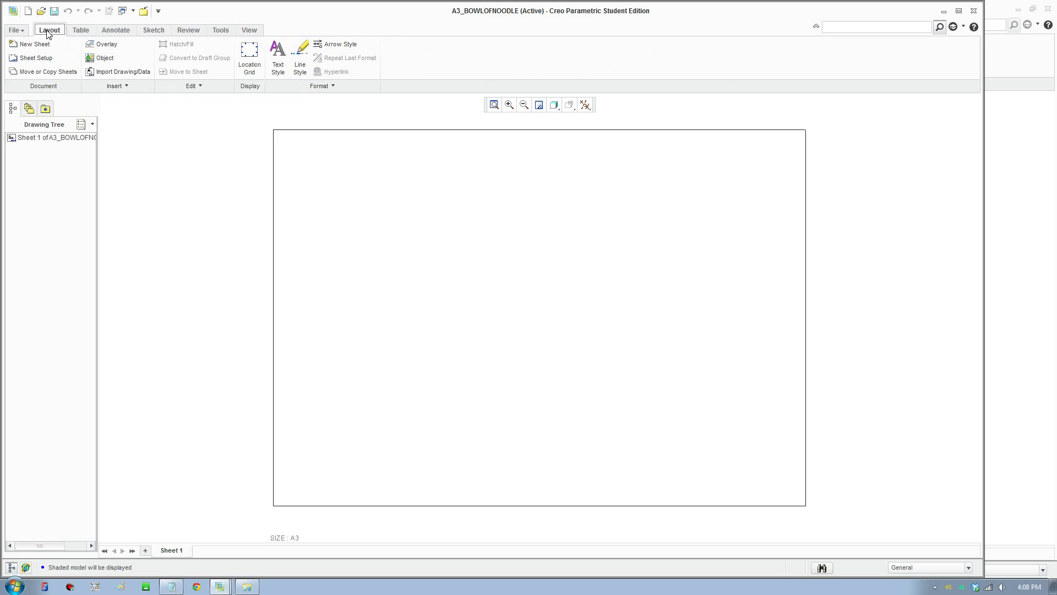
- Insert a single-cell table near the upper-left corner of the sheet
click(82, 31)
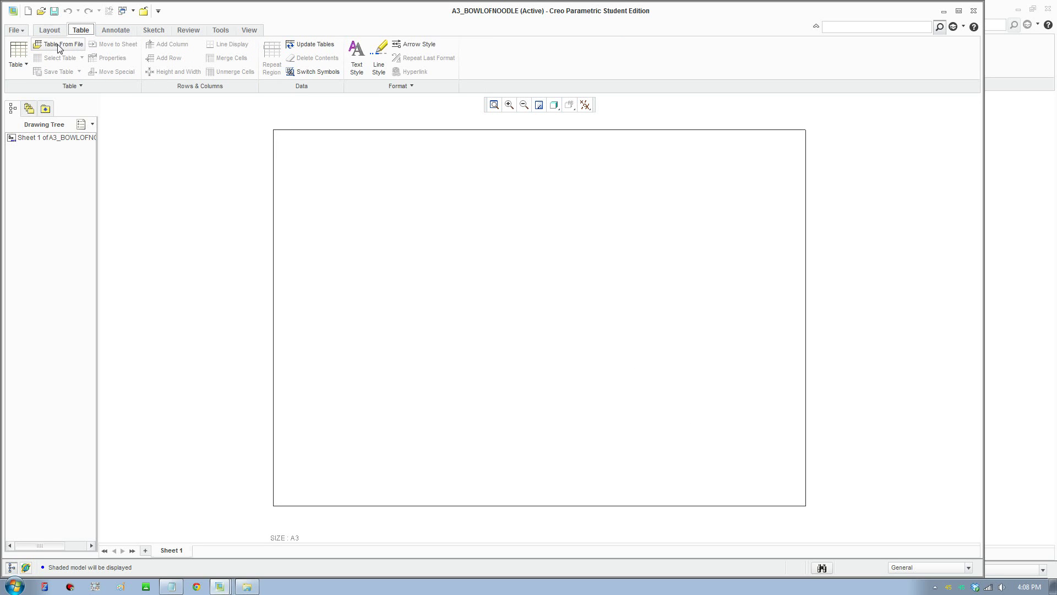
click(18, 55)
click(15, 102)
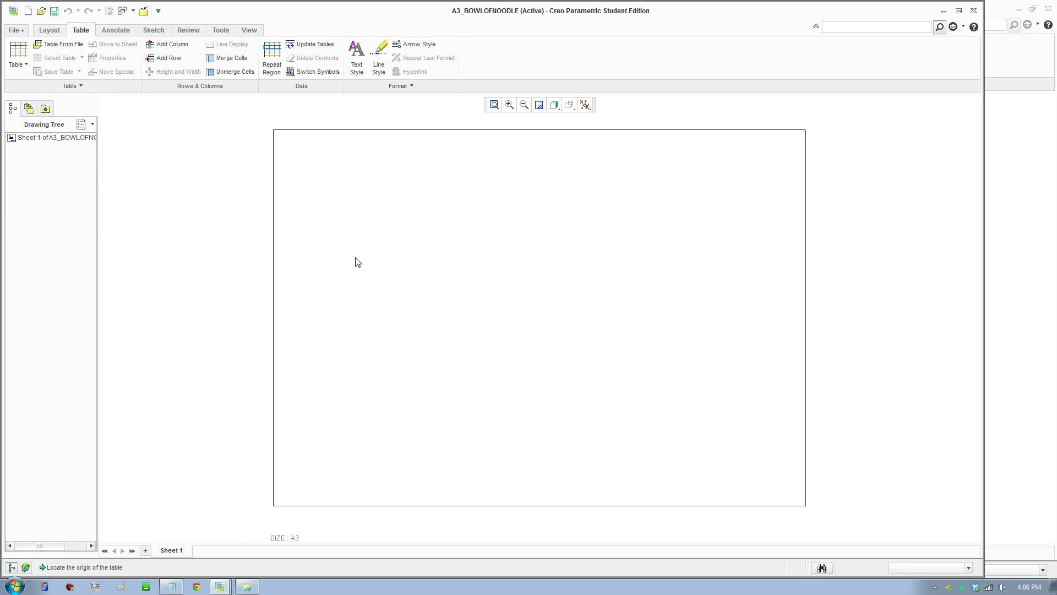
click(311, 176)
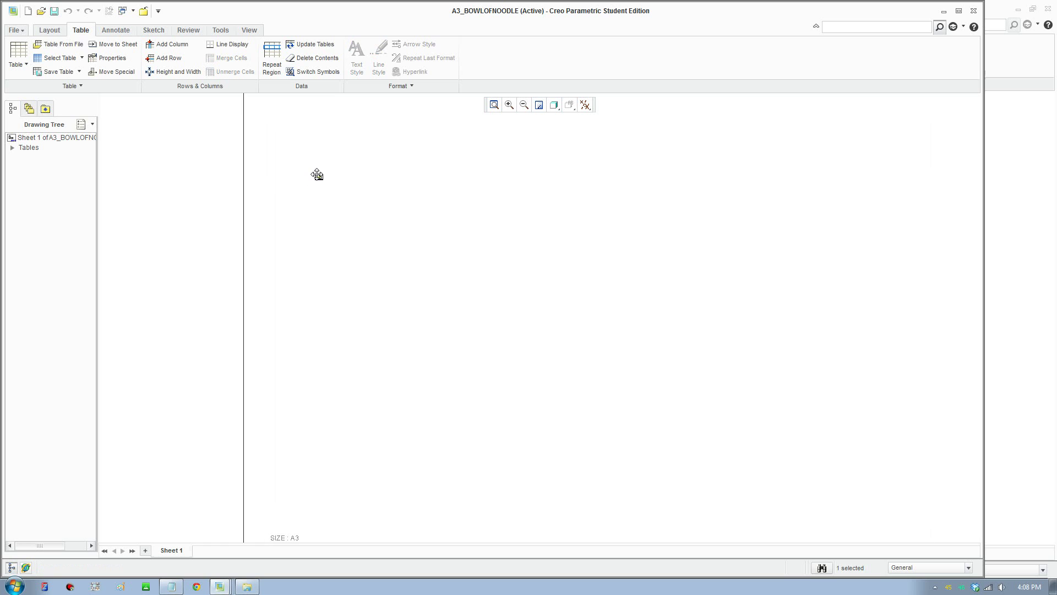
- Turn off automatic height adjustment for the table and set its row height to 297 and column width to 420 drawing units
scroll(326, 184, down, 8)
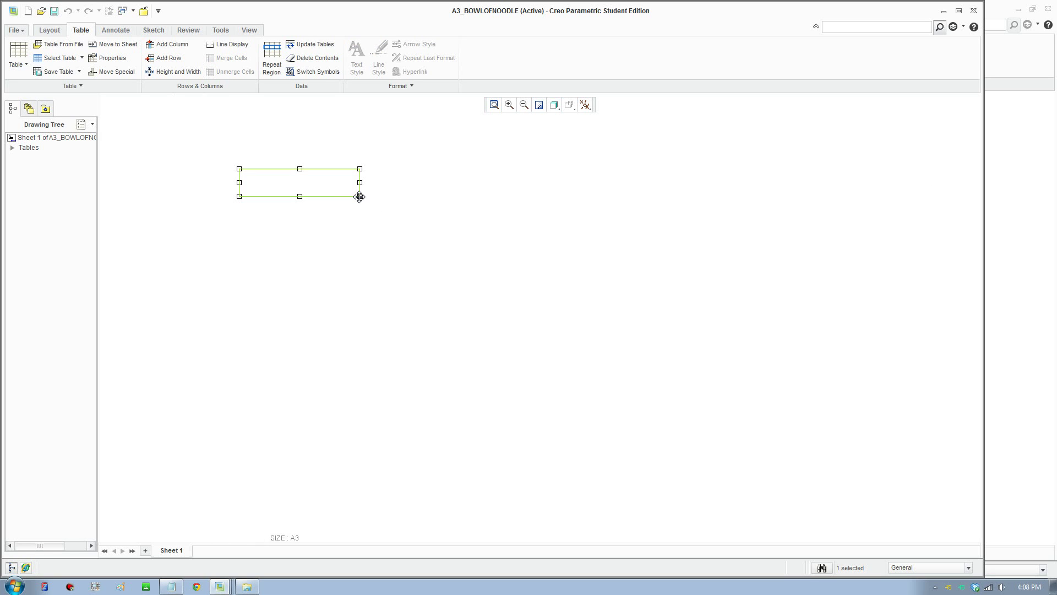
scroll(358, 197, up, 6)
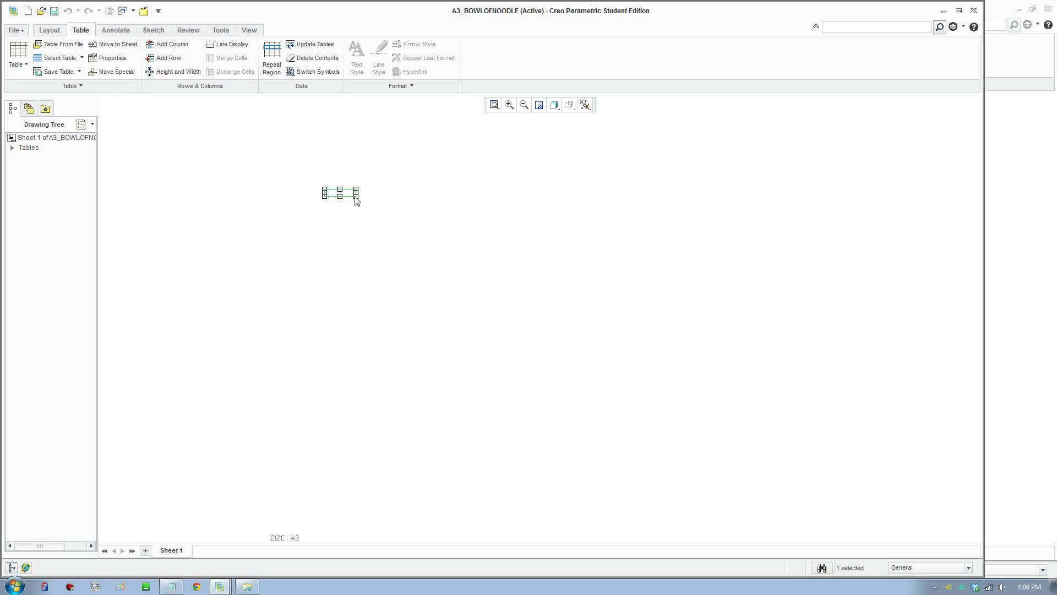
scroll(357, 201, up, 4)
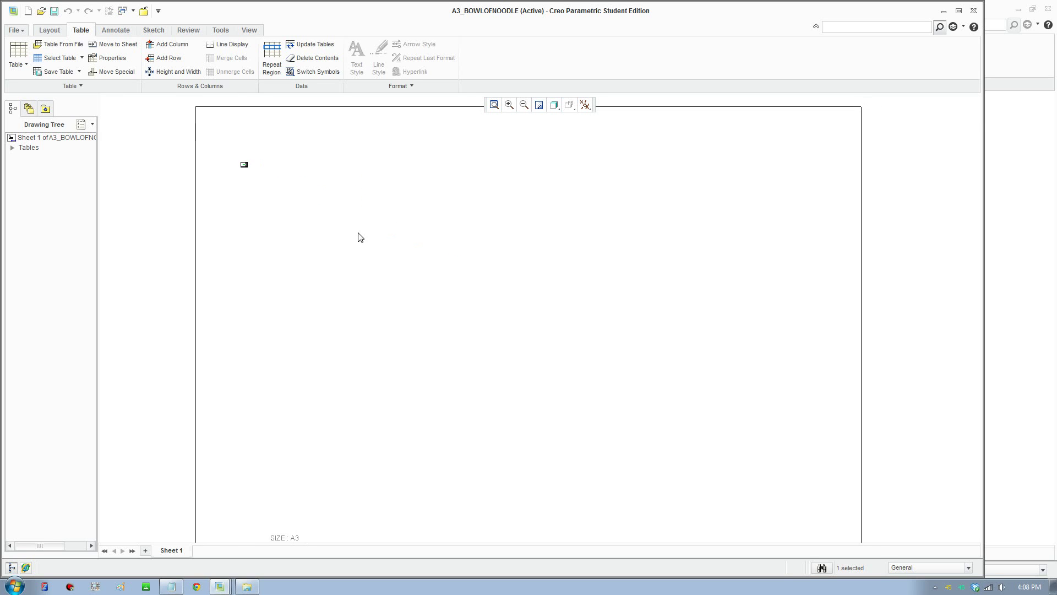
click(173, 71)
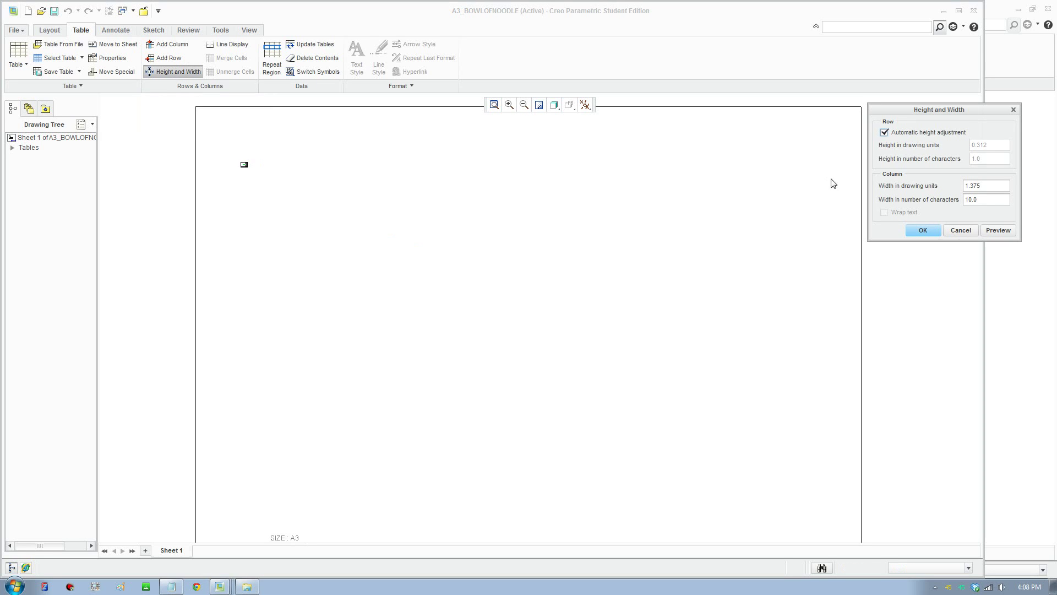
click(906, 132)
key(Tab)
text(2)
key(Tab)
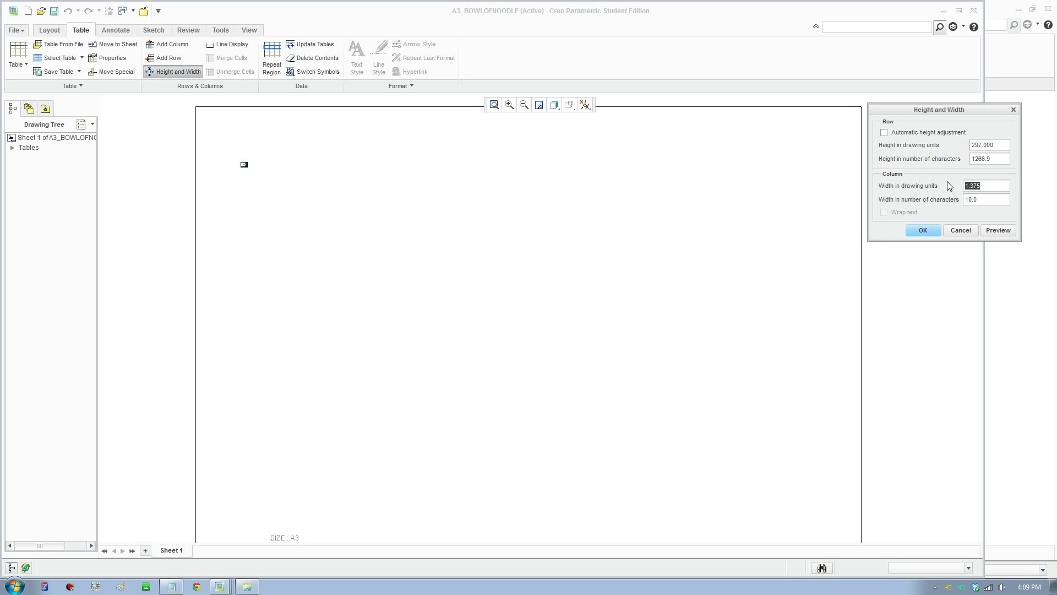
text(420.000)
click(912, 232)
scroll(599, 305, up, 2)
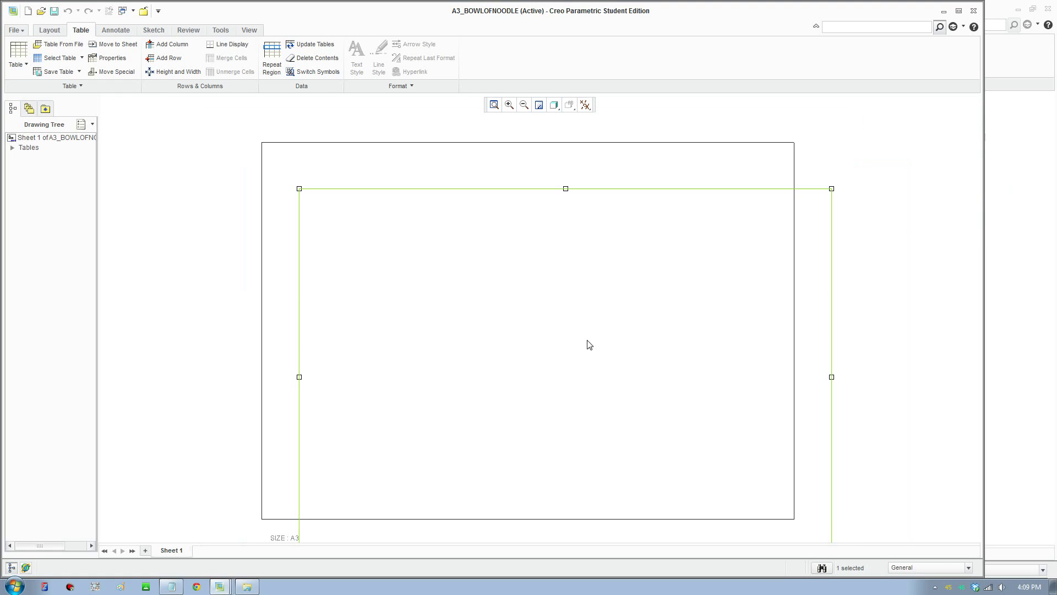
- Reduce the table's row height and column width so it fits inside the A3 sheet with a margin
middle_drag(588, 344, 547, 313)
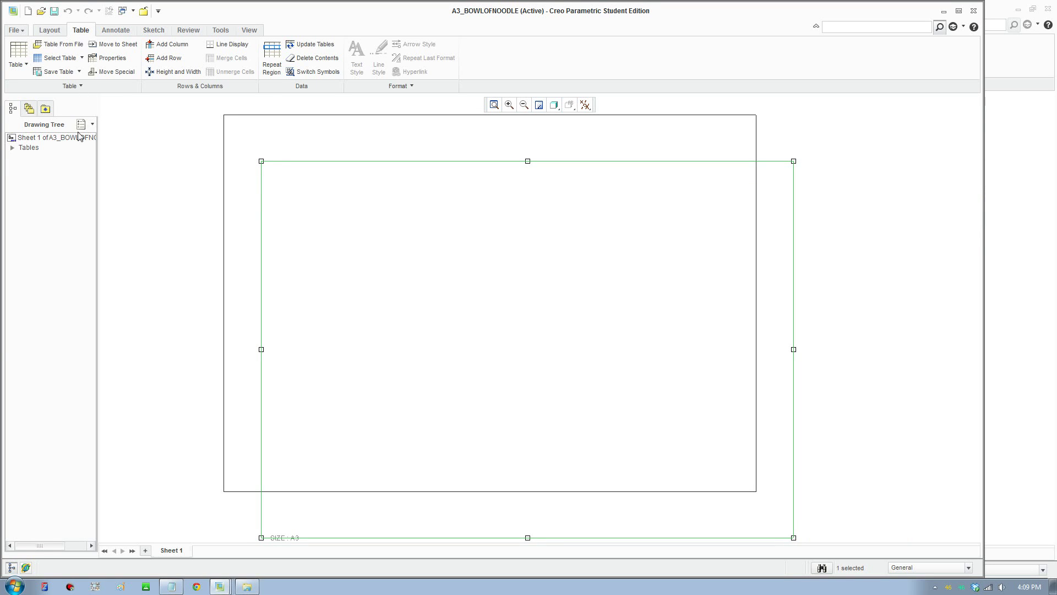
click(192, 77)
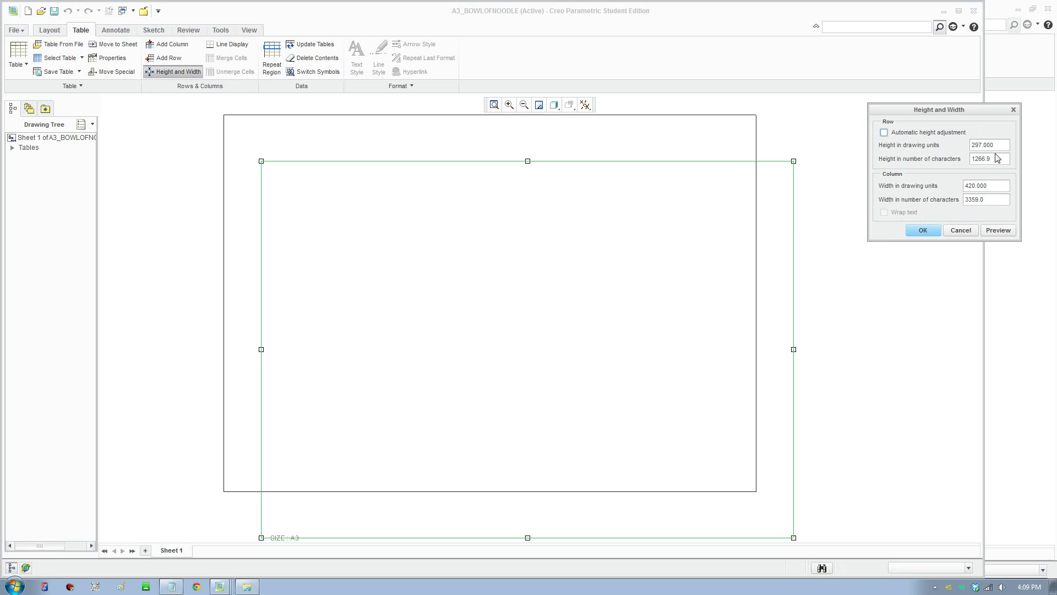
drag(992, 144, 958, 144)
click(975, 144)
key(BackSpace)
key(BackSpace)
text(0)
click(936, 229)
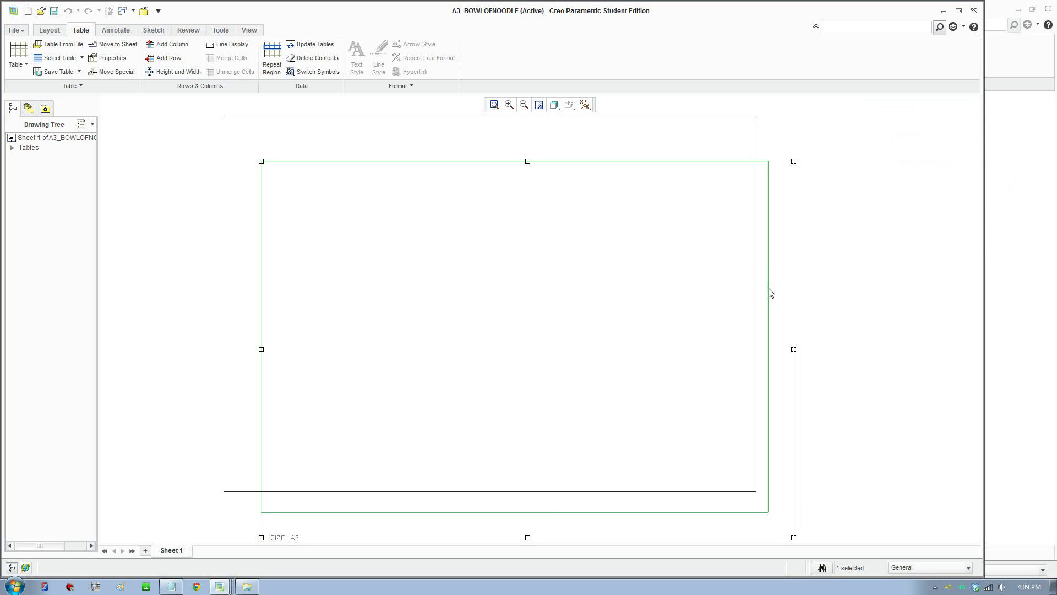
- Move the table by its upper-left corner so it lies roughly centred within the sheet outline
scroll(609, 301, up, 1)
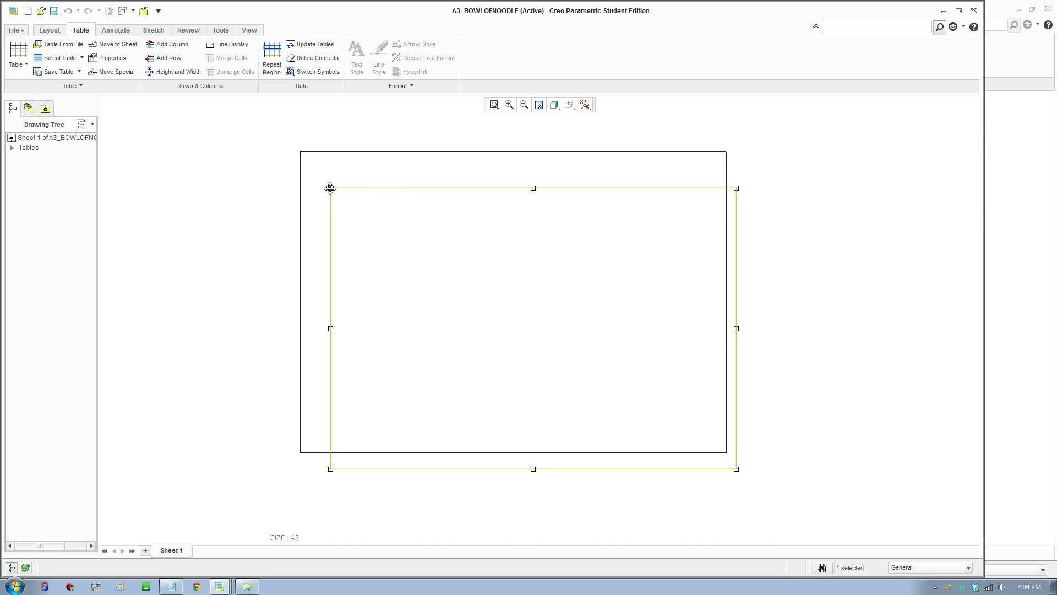
drag(330, 188, 307, 160)
scroll(406, 173, down, 1)
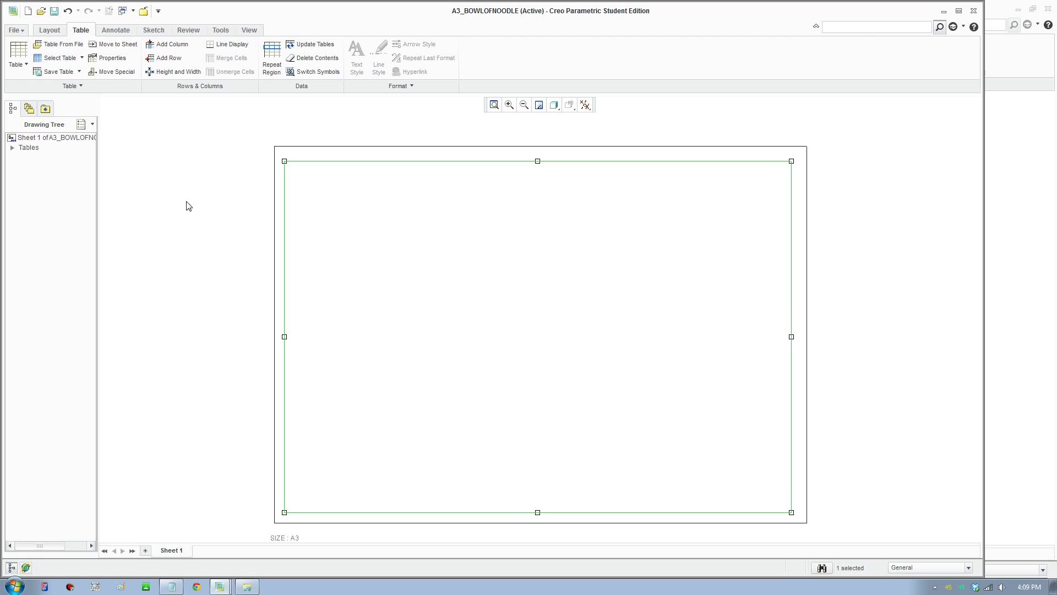
- Use Move Special to place the border table's lower-left corner at X 0, Y 0
click(104, 78)
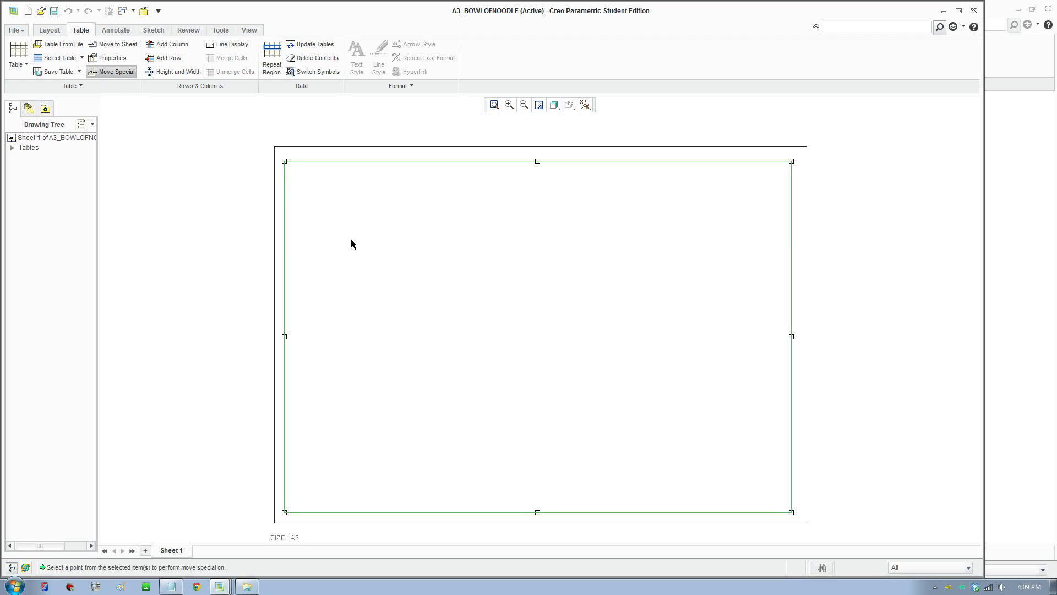
scroll(319, 521, up, 2)
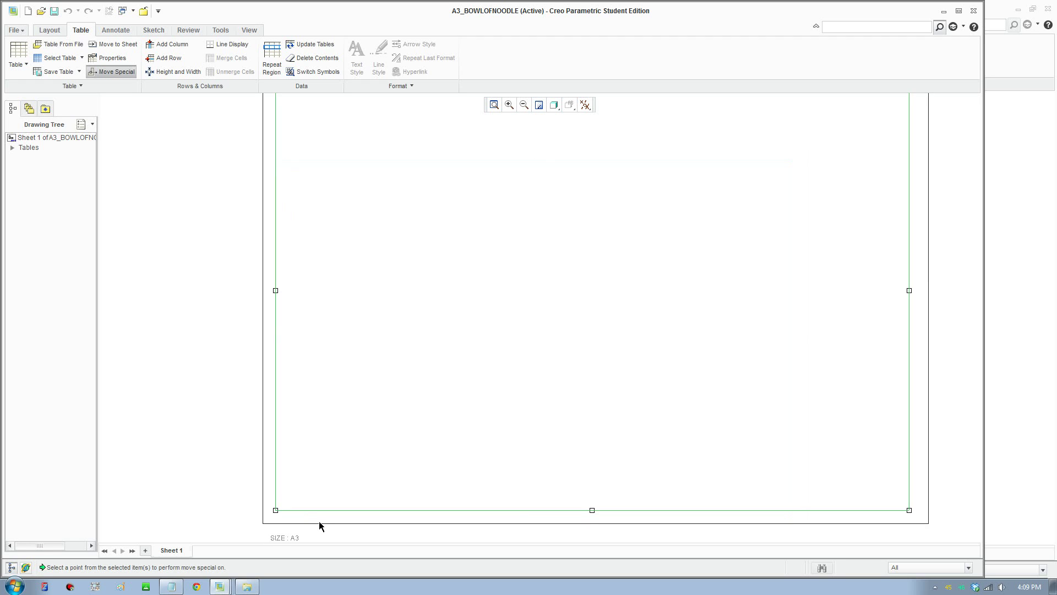
scroll(342, 504, down, 2)
middle_drag(342, 505, 351, 484)
scroll(284, 499, up, 1)
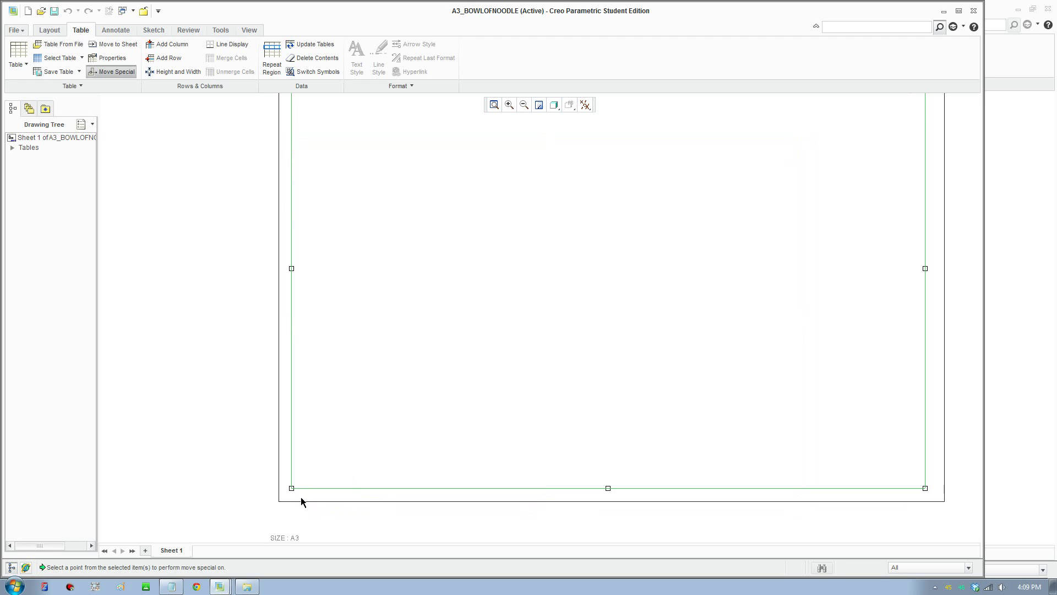
scroll(301, 497, down, 1)
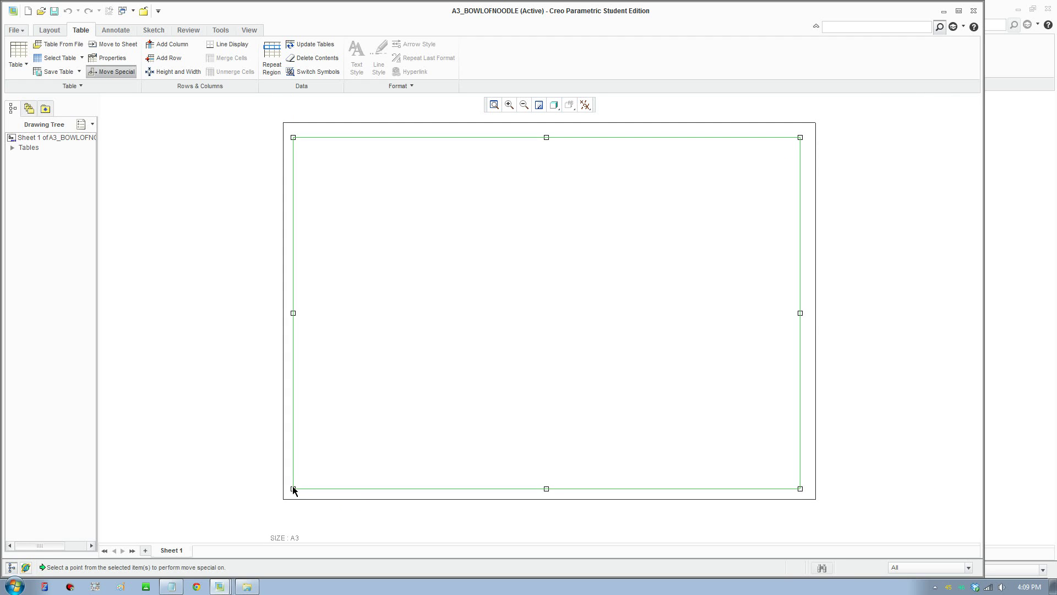
click(293, 489)
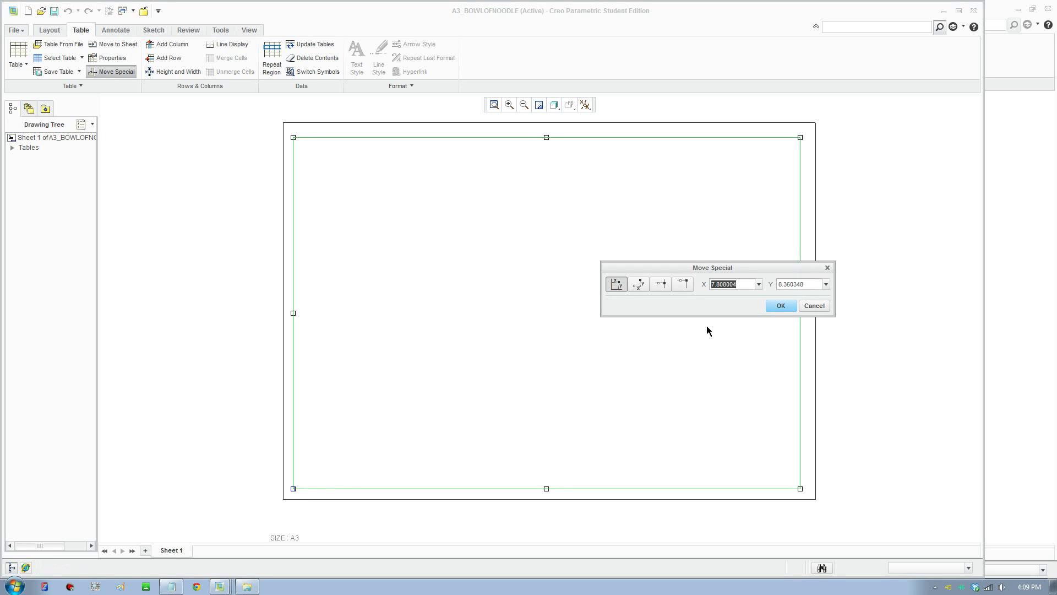
text(10)
key(Tab)
text(0)
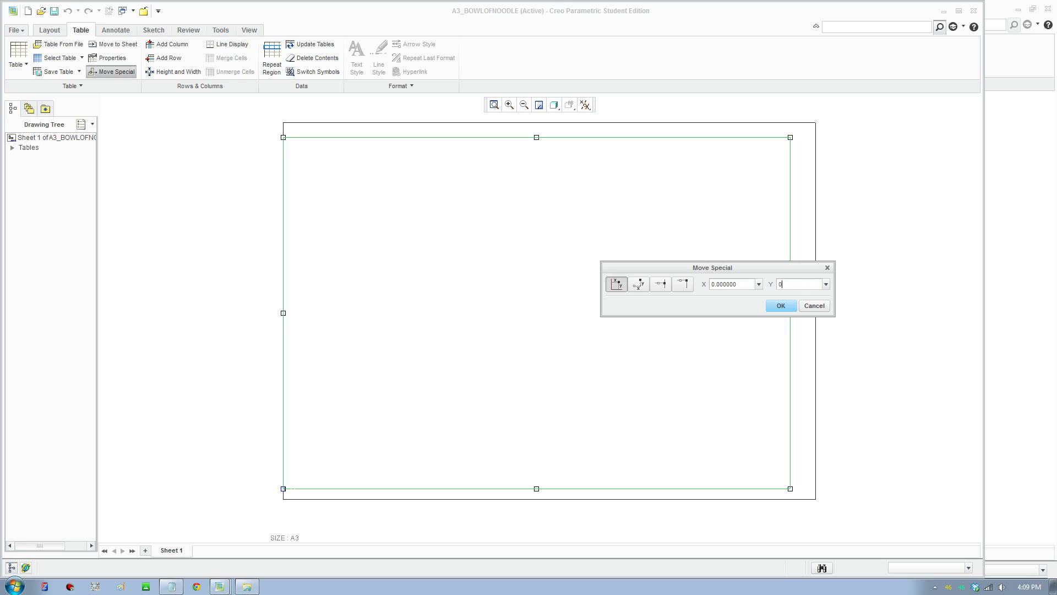
key(Tab)
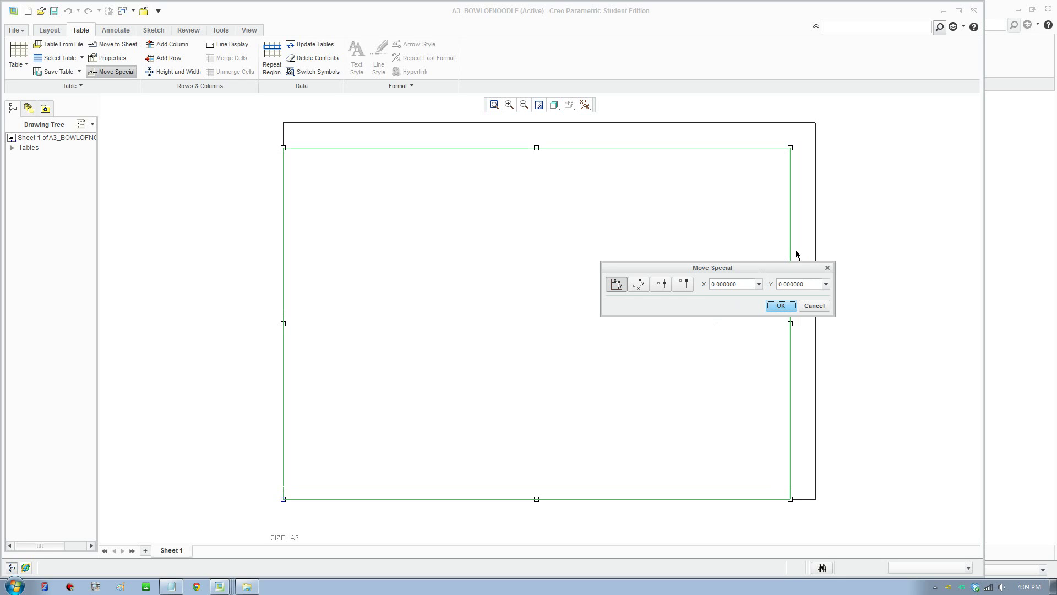
- Set the border table's lower-left corner coordinates to X 10, Y 10 and apply the move
click(716, 284)
text(10)
key(Tab)
text(10)
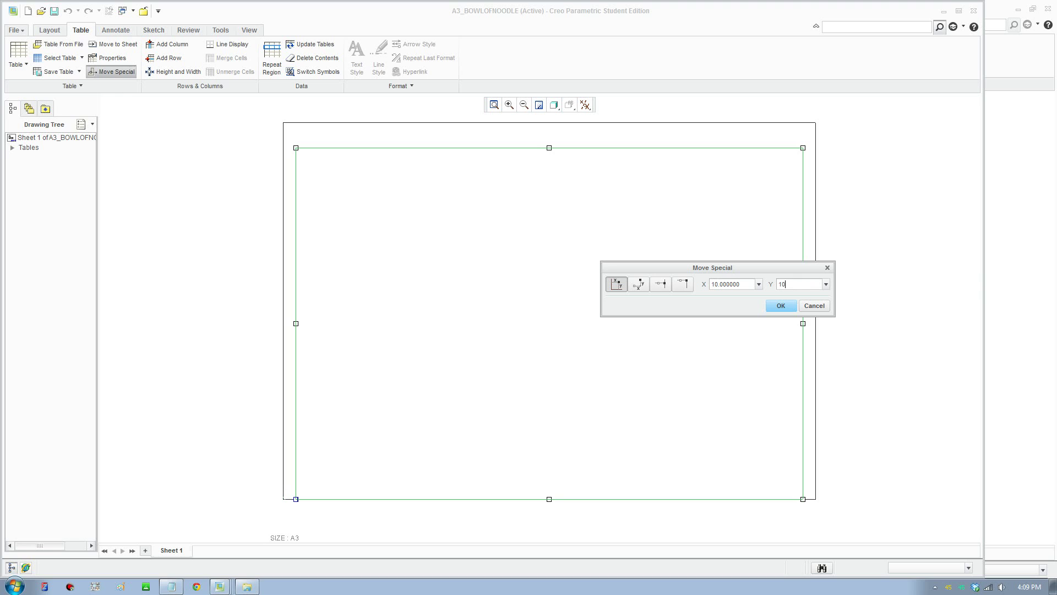
click(776, 306)
click(838, 360)
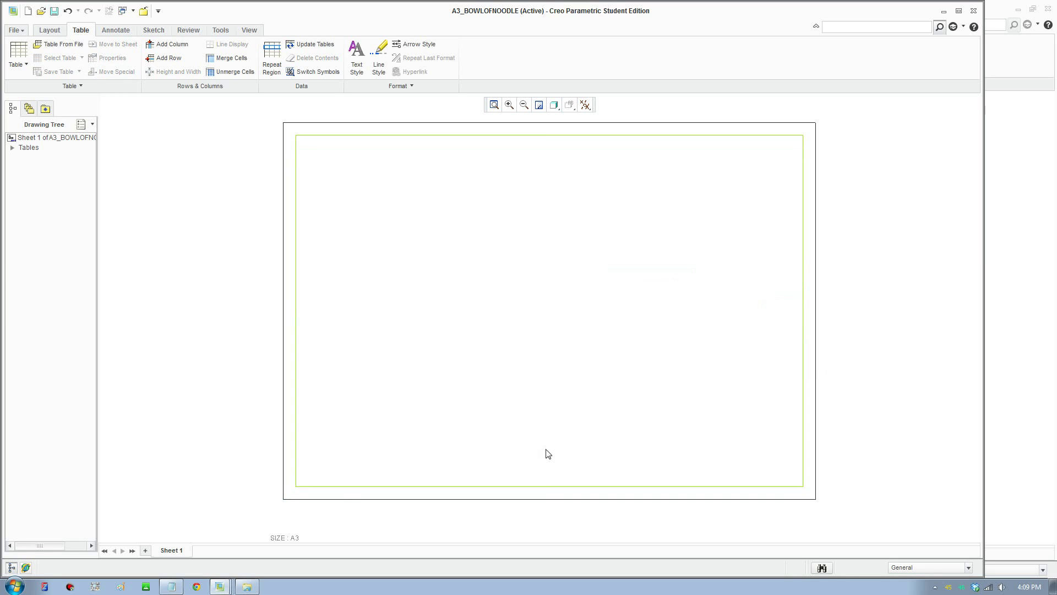
- Insert a table with four columns and five rows just outside the sheet's right edge
scroll(330, 498, down, 2)
scroll(540, 427, up, 3)
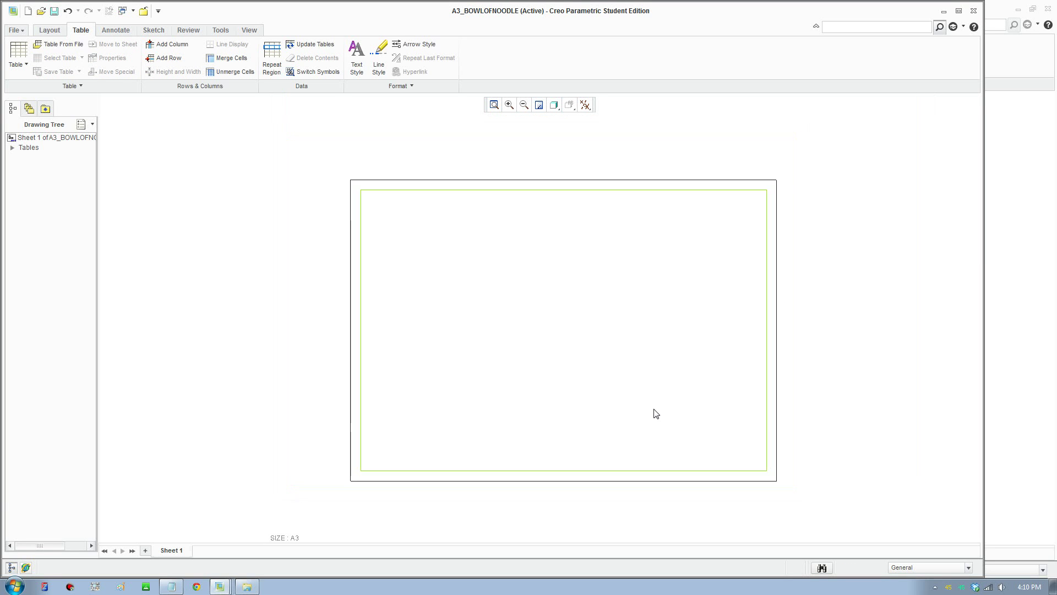
scroll(656, 414, down, 2)
mouse_move(670, 408)
middle_down()
mouse_move(698, 401)
mouse_move(670, 382)
middle_up()
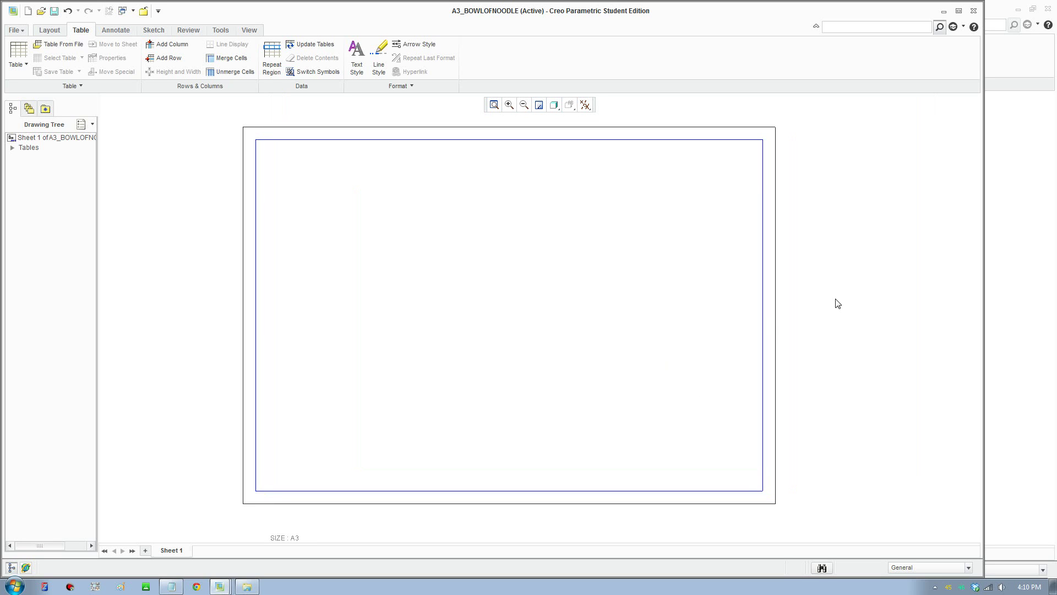
click(25, 65)
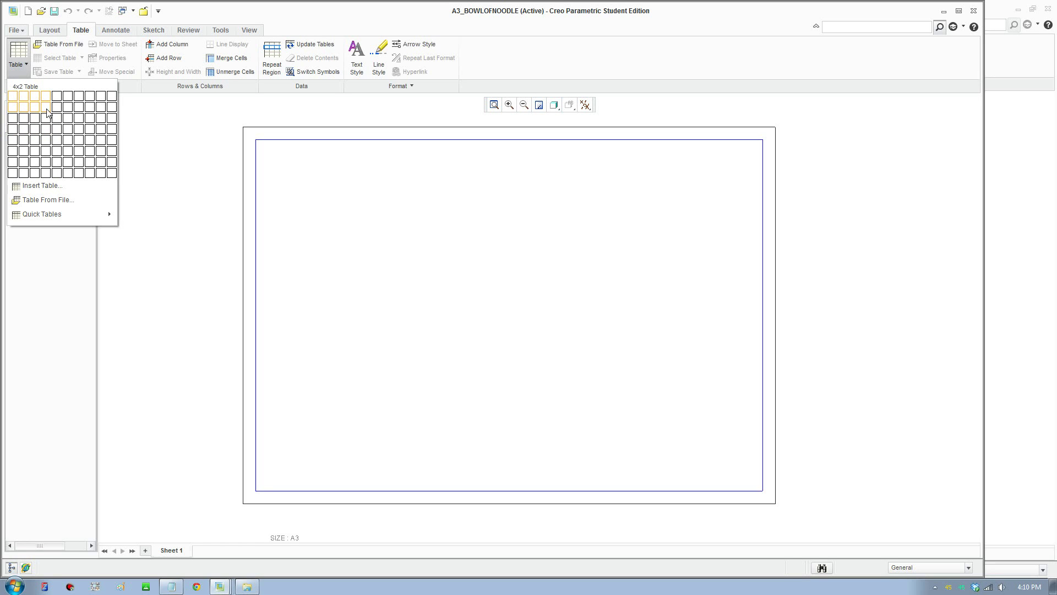
click(46, 138)
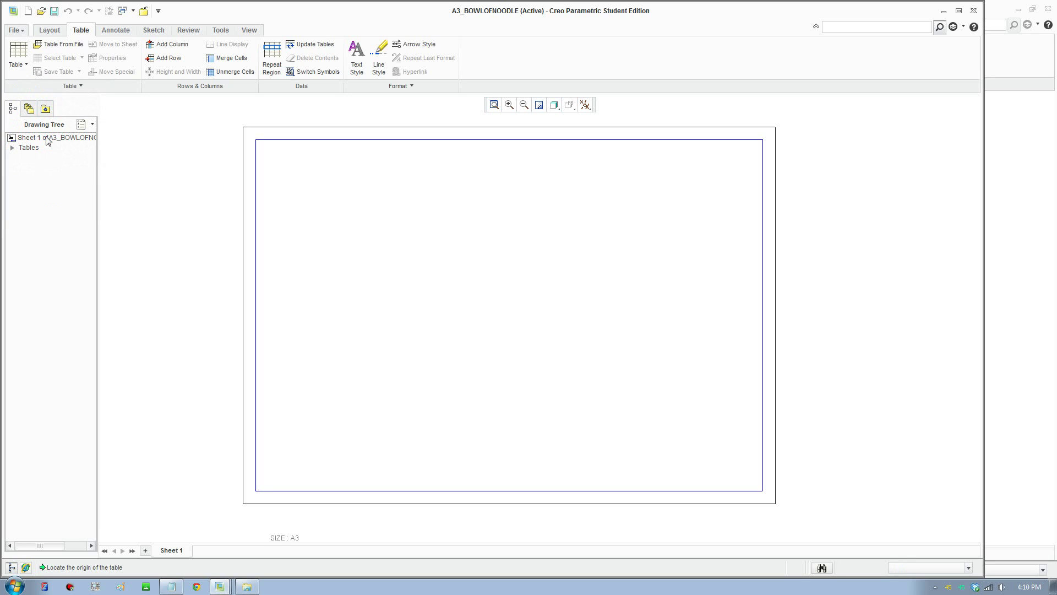
click(791, 310)
scroll(851, 341, up, 2)
scroll(807, 309, down, 2)
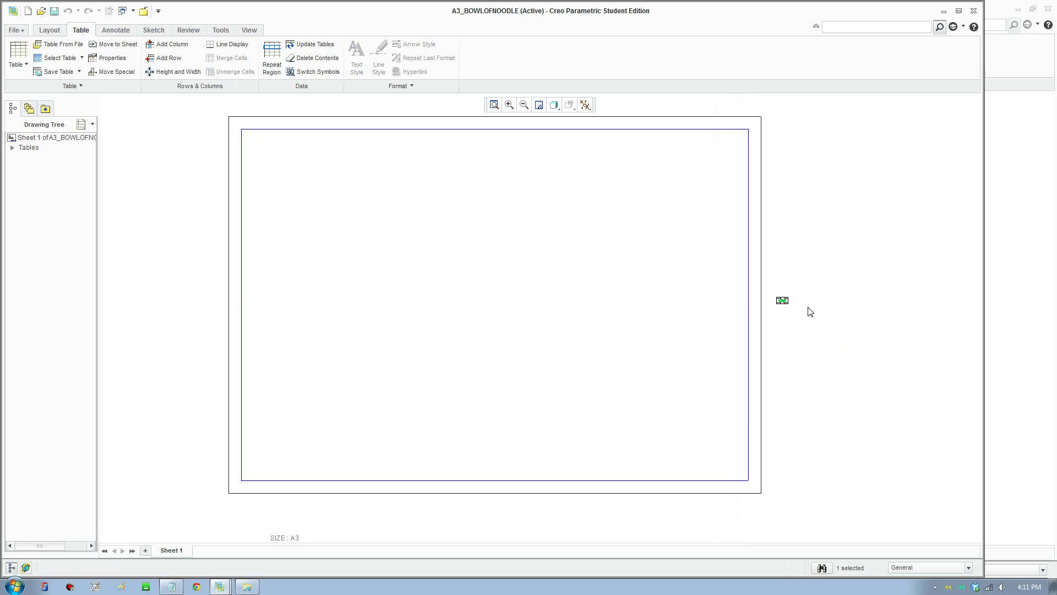
scroll(799, 317, up, 3)
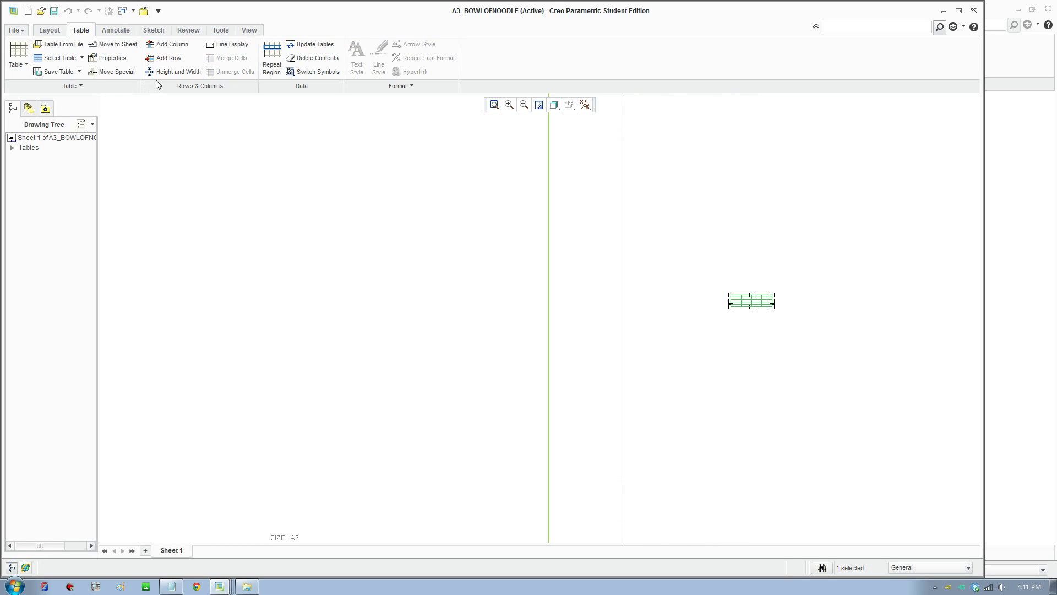
- Turn off automatic height adjustment for the new table and set its row height and column width to 30 drawing units
click(175, 71)
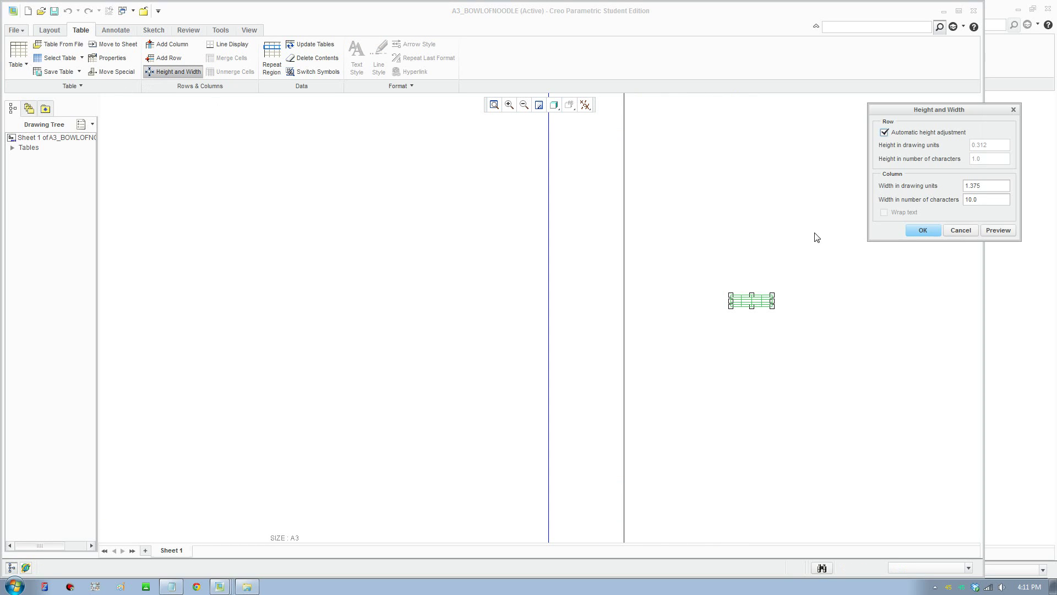
click(914, 133)
double_click(979, 145)
text(30)
key(Tab)
double_click(976, 186)
text(30)
click(924, 230)
- Set the height of the new table's first row to 15 drawing units
scroll(847, 316, down, 5)
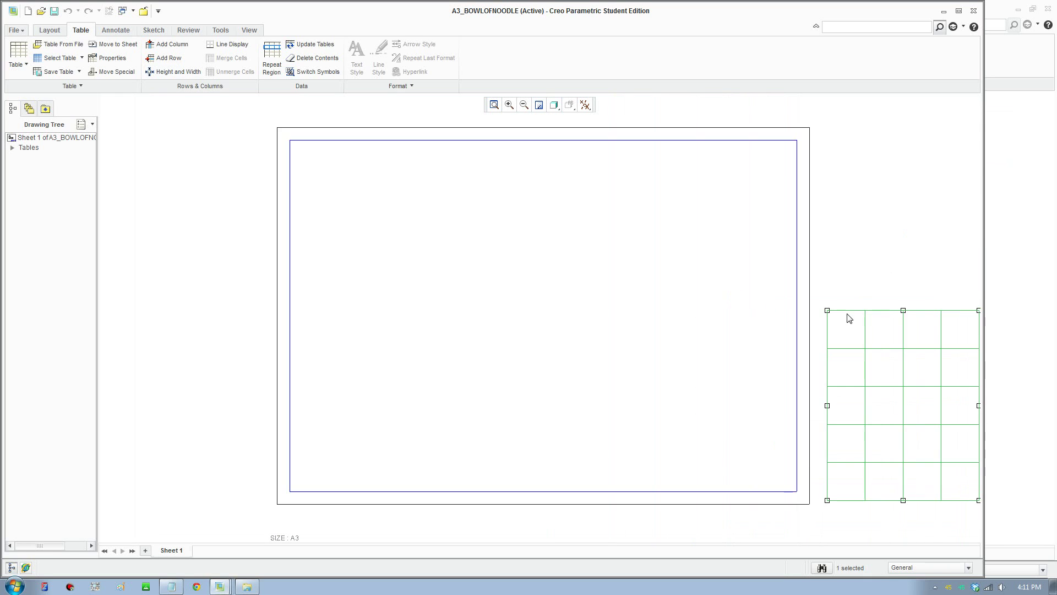
middle_drag(862, 340, 902, 329)
scroll(604, 273, up, 4)
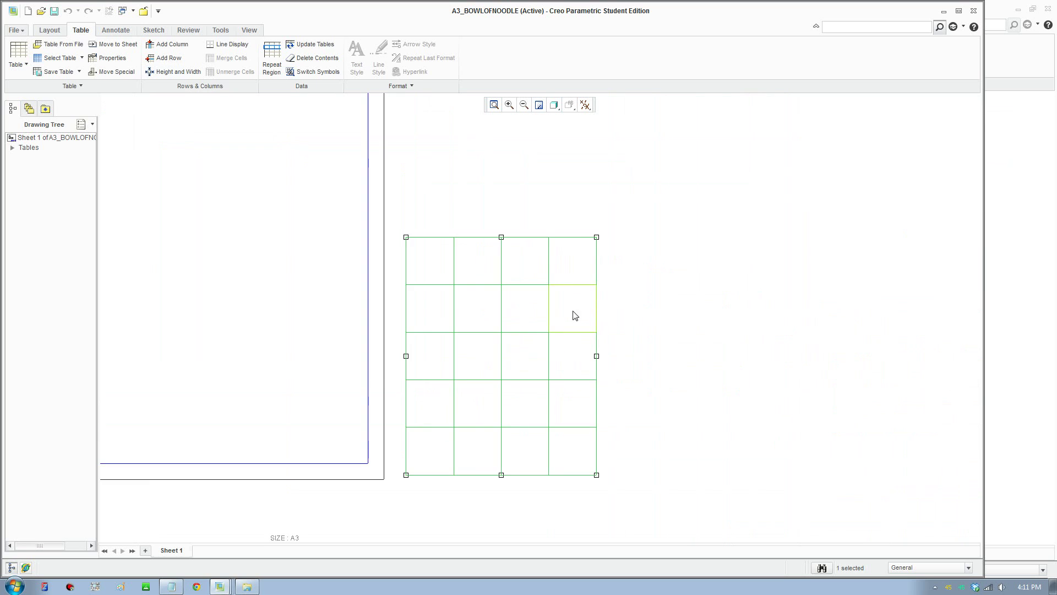
mouse_move(574, 314)
middle_down()
mouse_move(641, 318)
mouse_move(670, 272)
mouse_move(722, 260)
middle_up()
scroll(641, 319, up, 1)
click(723, 260)
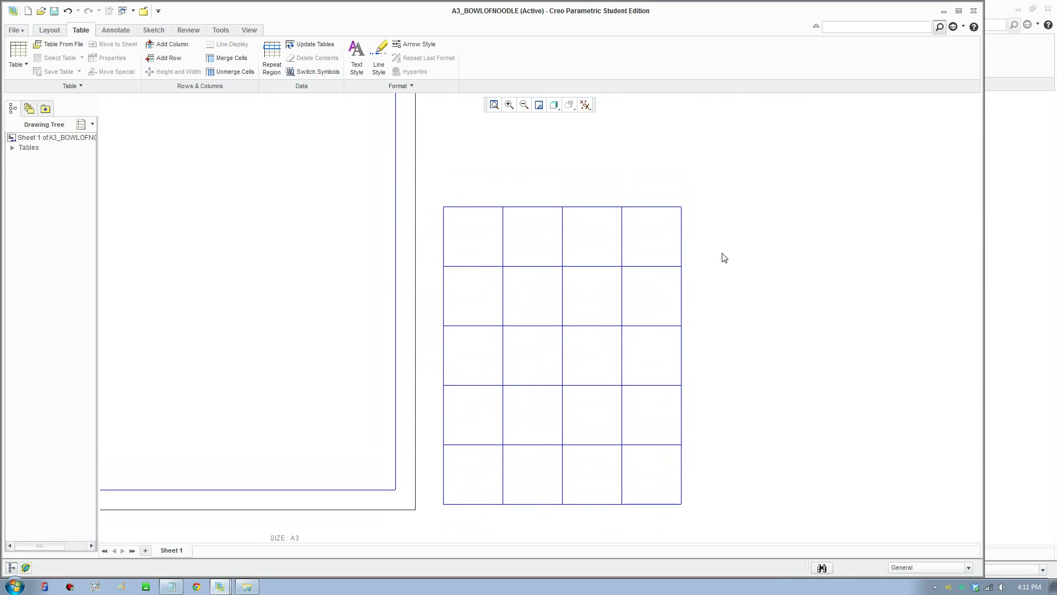
click(440, 242)
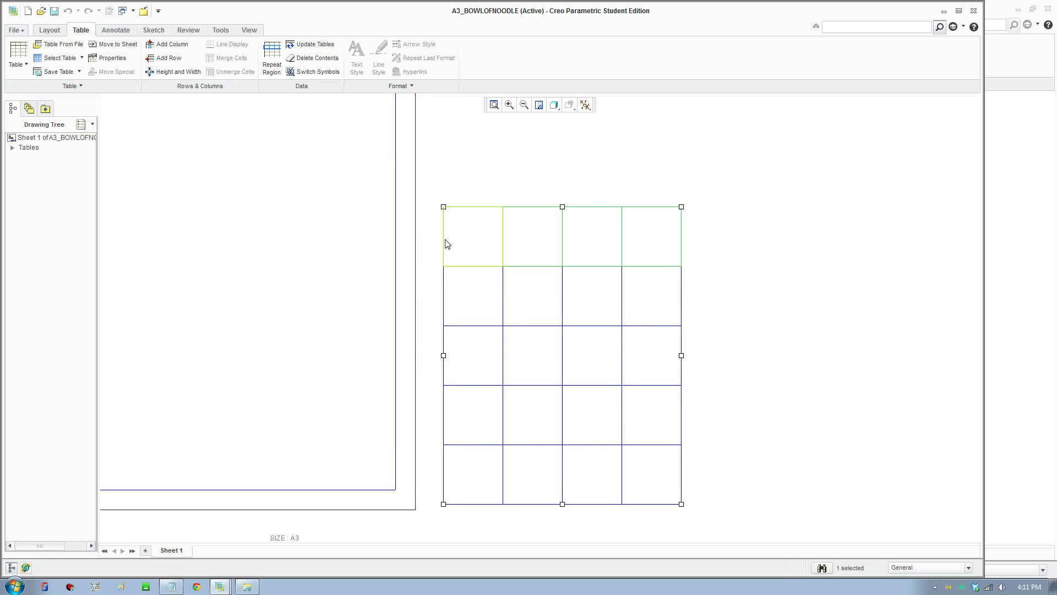
click(178, 72)
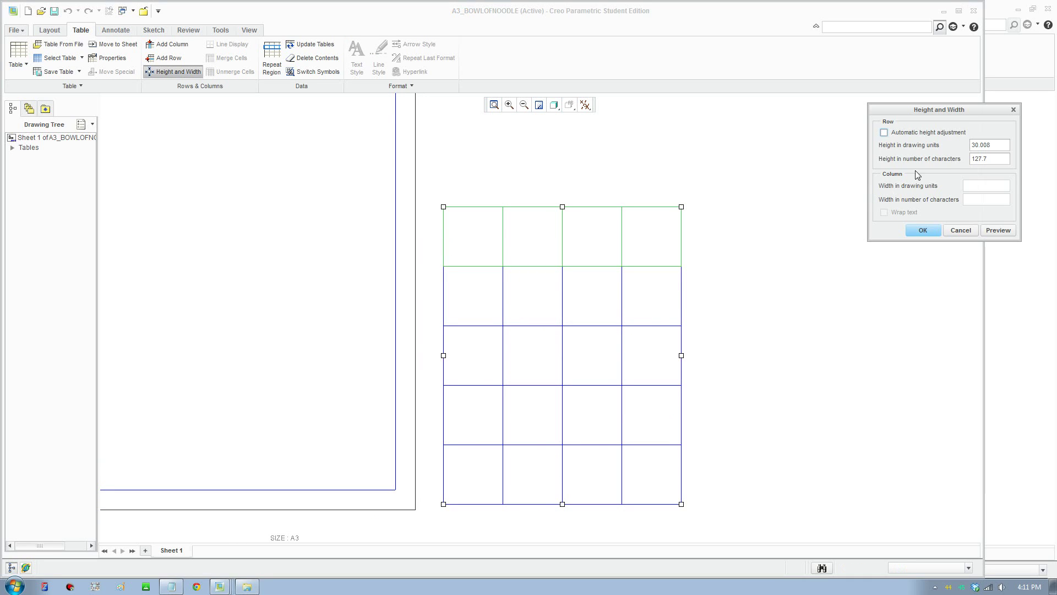
double_click(989, 145)
text(15)
click(923, 230)
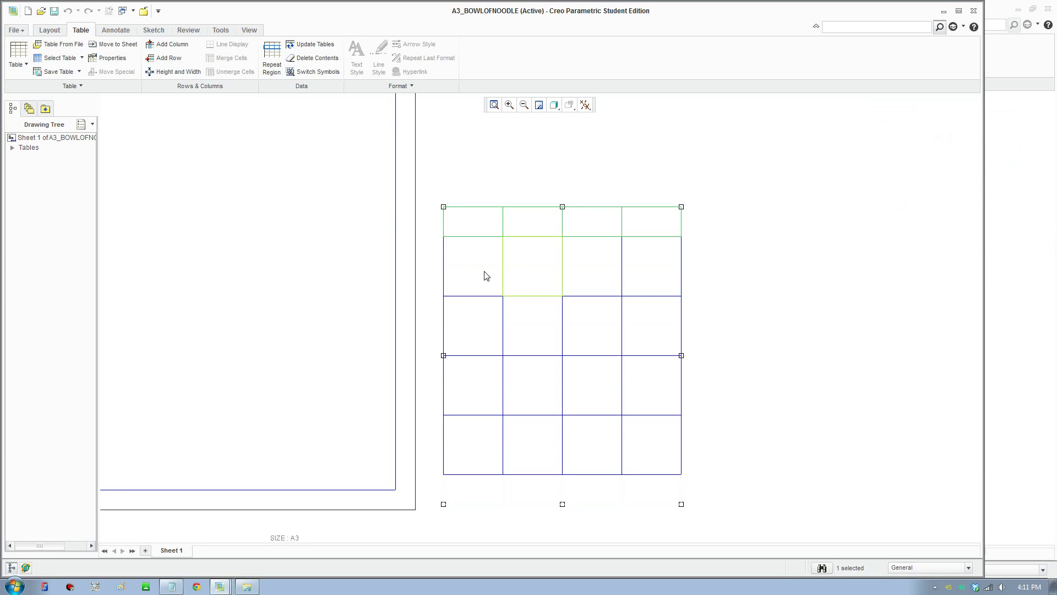
- Set the height of the table's second row to 5 drawing units
click(441, 271)
click(173, 72)
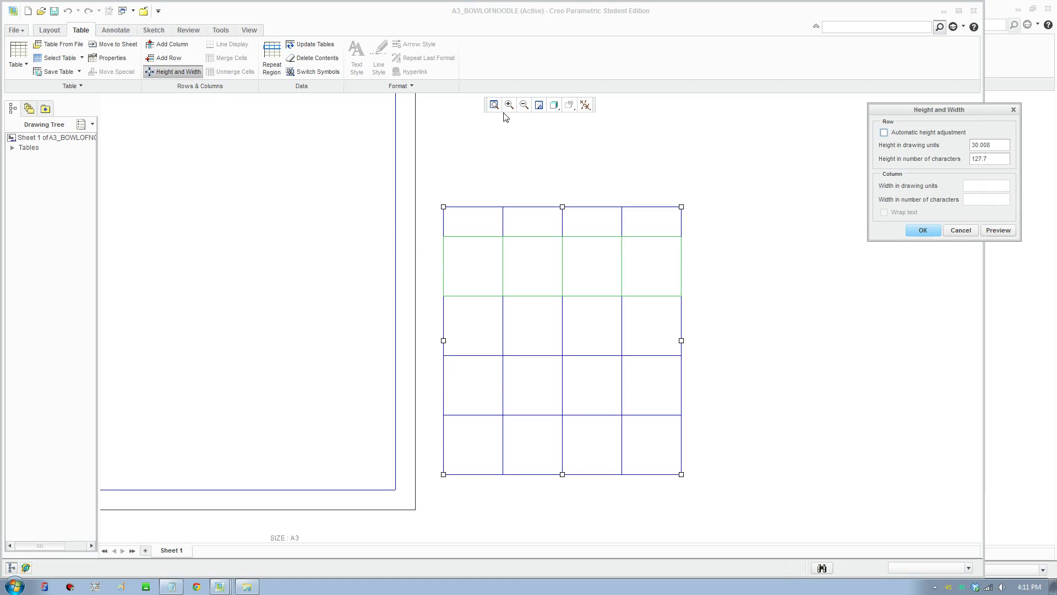
text(5)
click(922, 230)
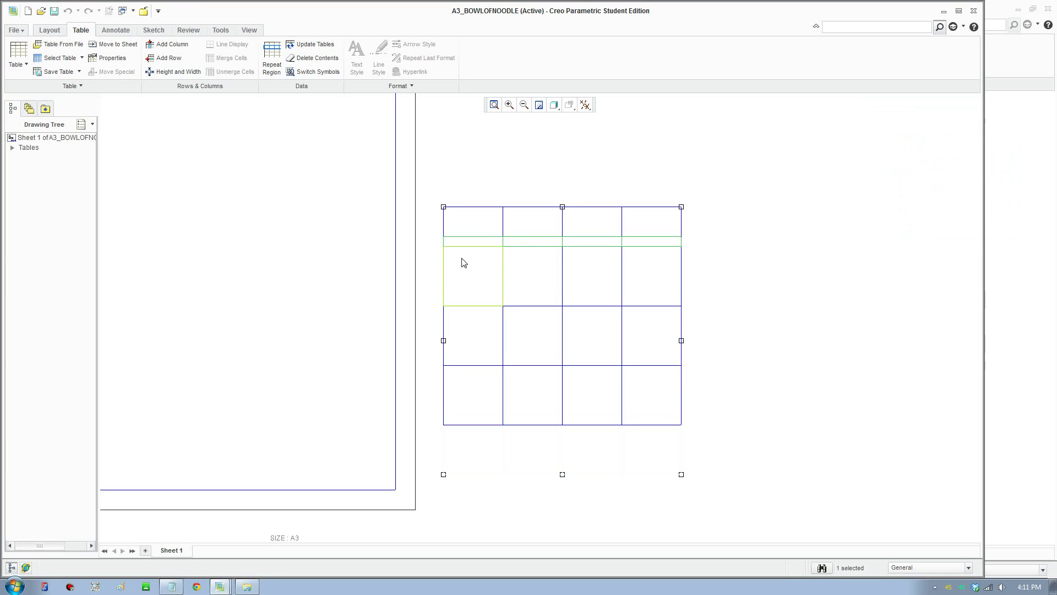
- Set the height of the table's third row to 15 drawing units
click(446, 273)
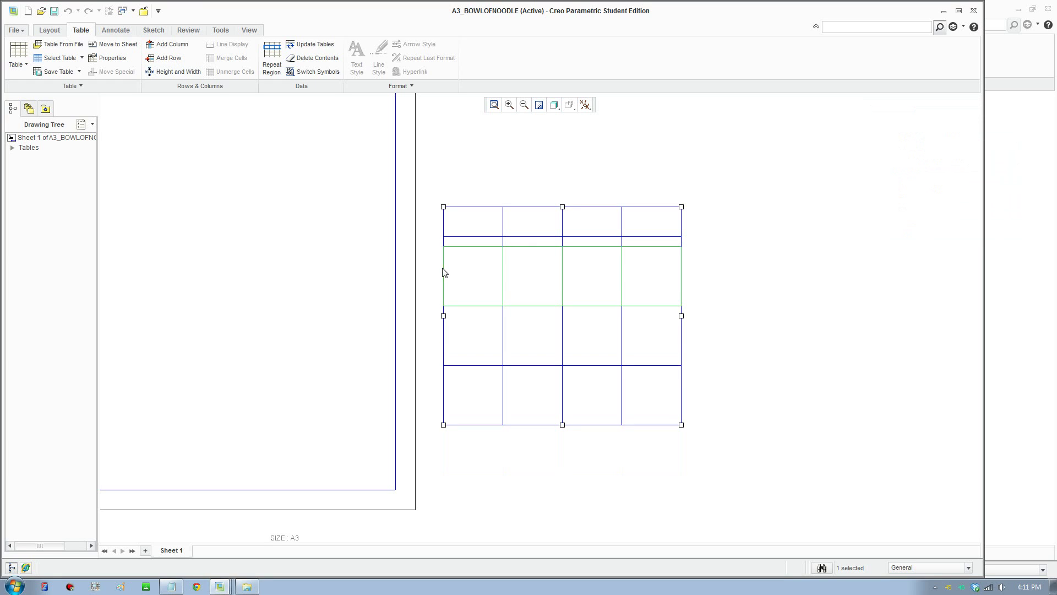
click(173, 72)
click(880, 144)
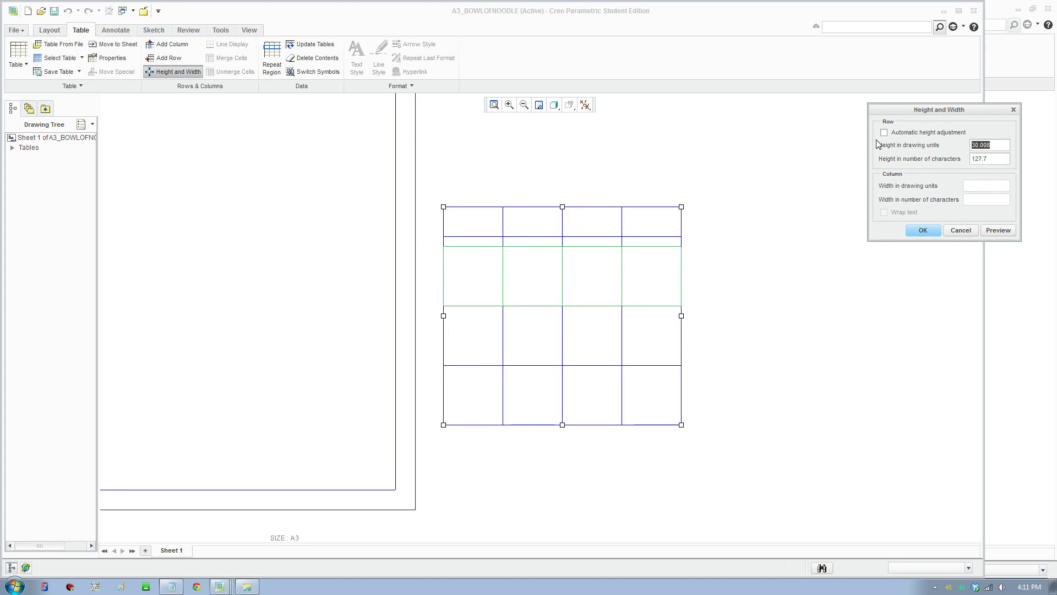
text(15)
click(923, 230)
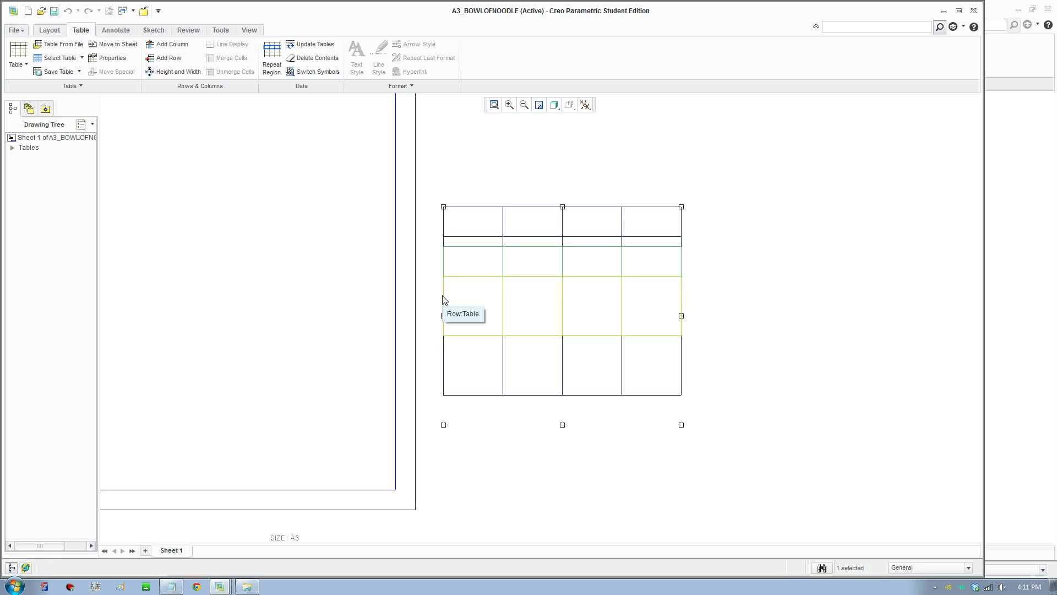
- Set the height of the table's fourth row to 5 drawing units
click(441, 323)
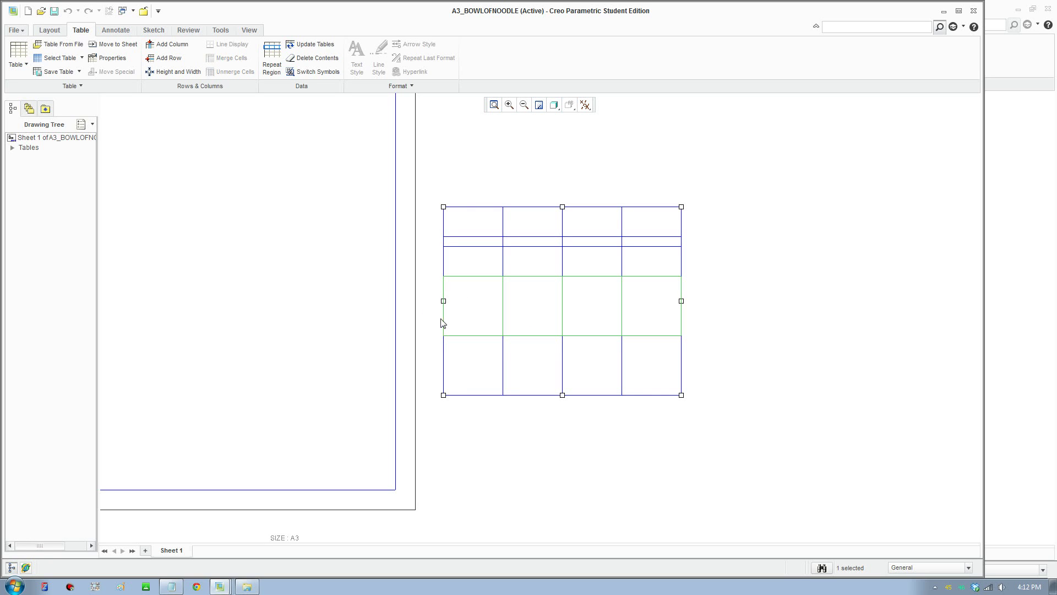
click(175, 71)
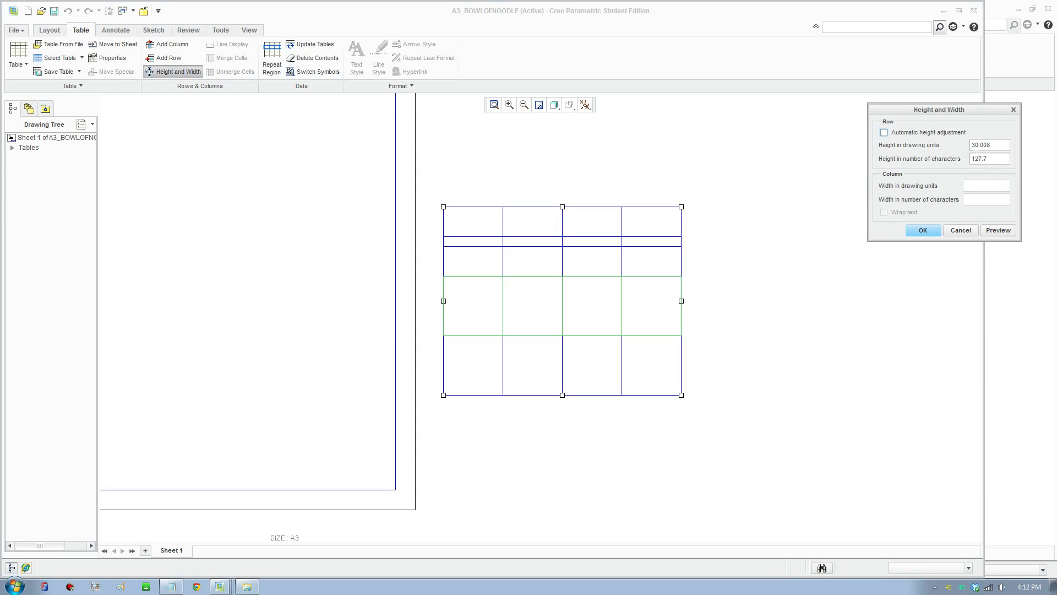
text(5)
click(924, 230)
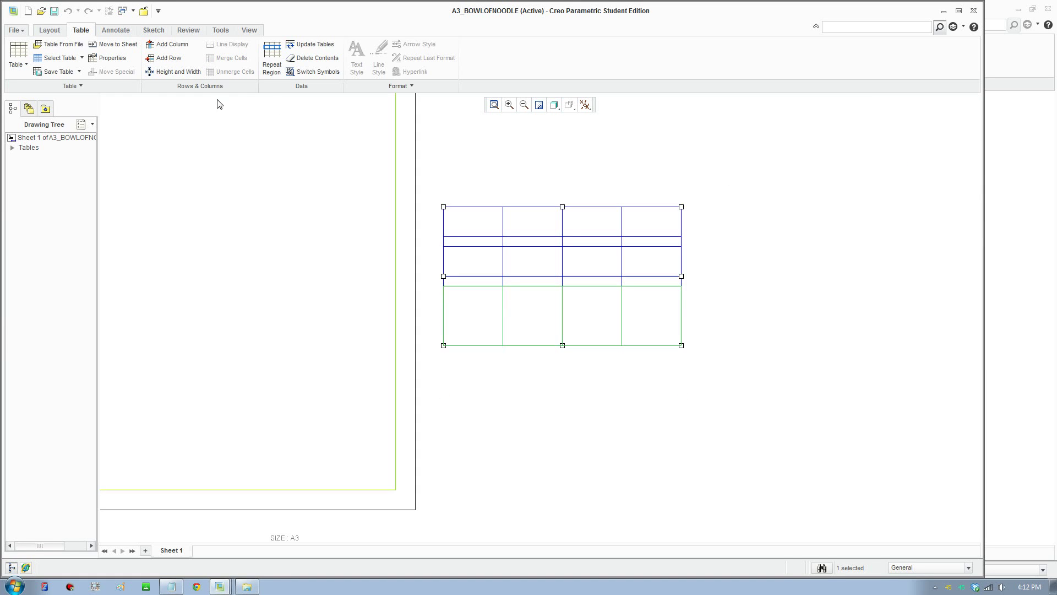
- Set the height of the table's fifth row to 10 drawing units and clear the selection
click(179, 72)
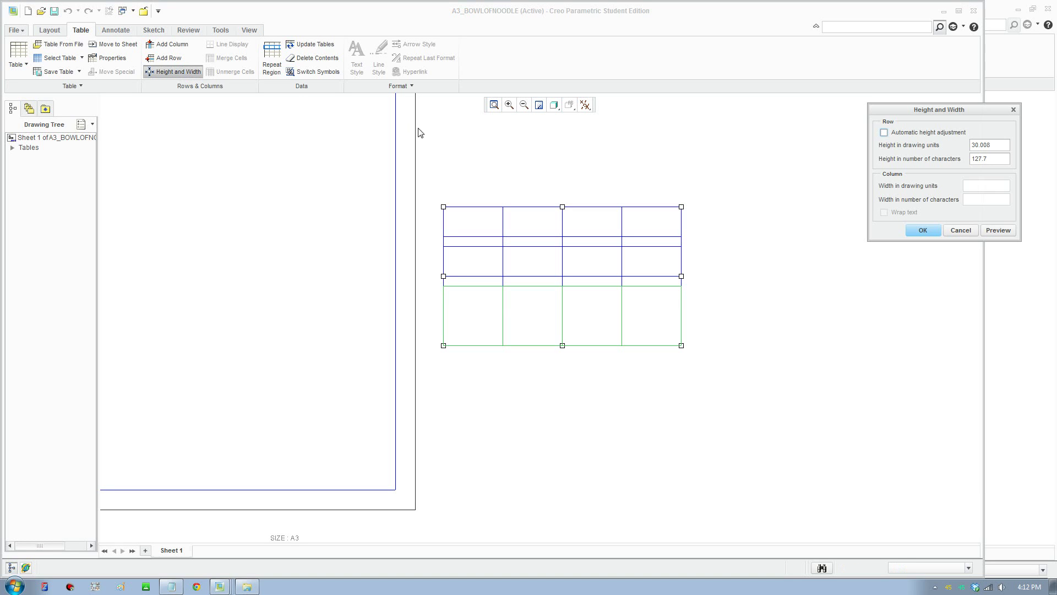
click(982, 145)
text(10)
click(923, 231)
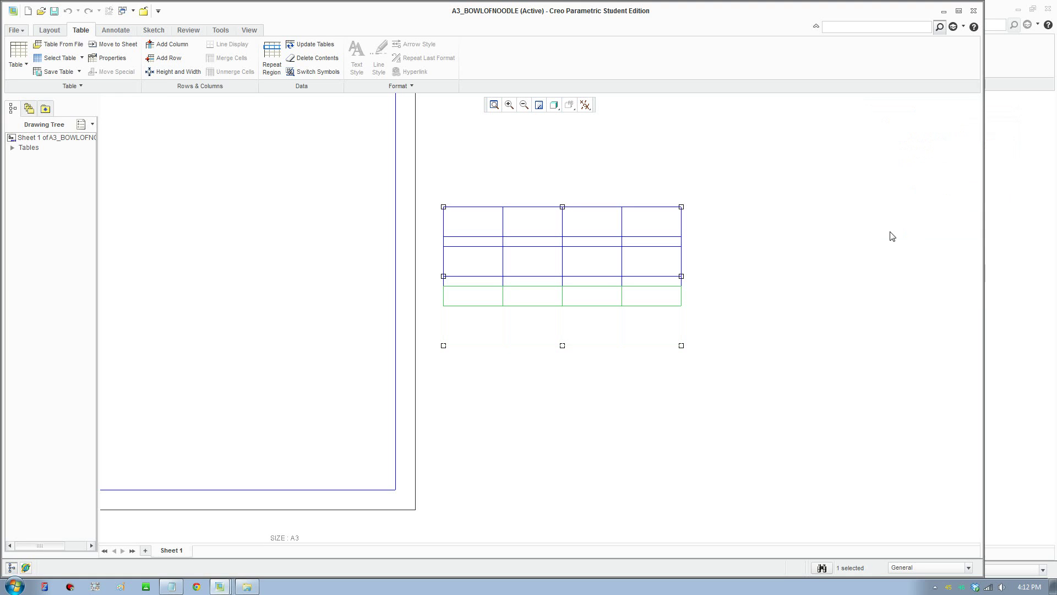
click(509, 343)
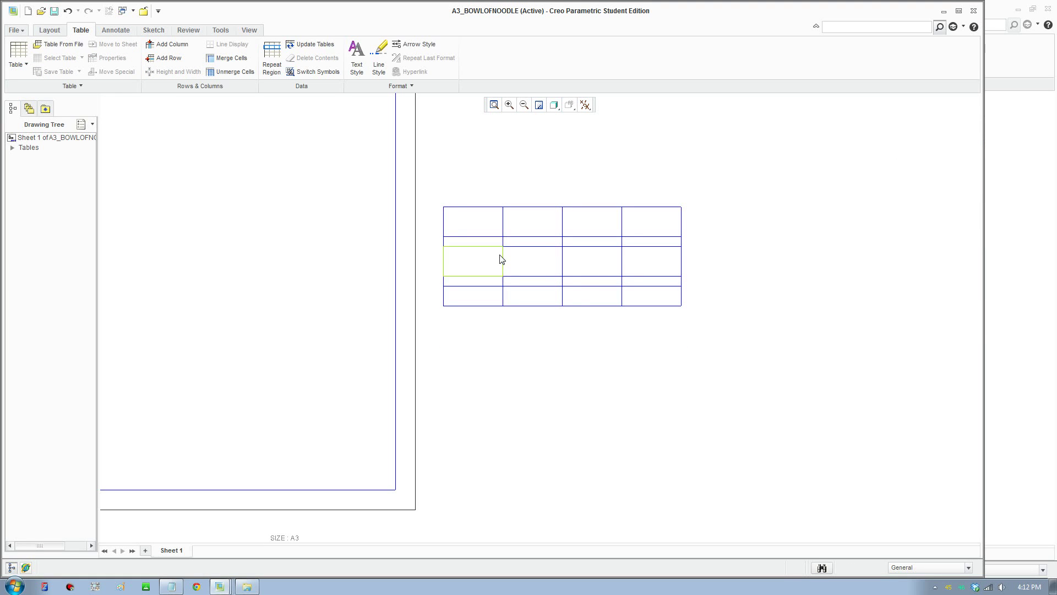
- Set the width of the table's first column to 15 drawing units
click(468, 209)
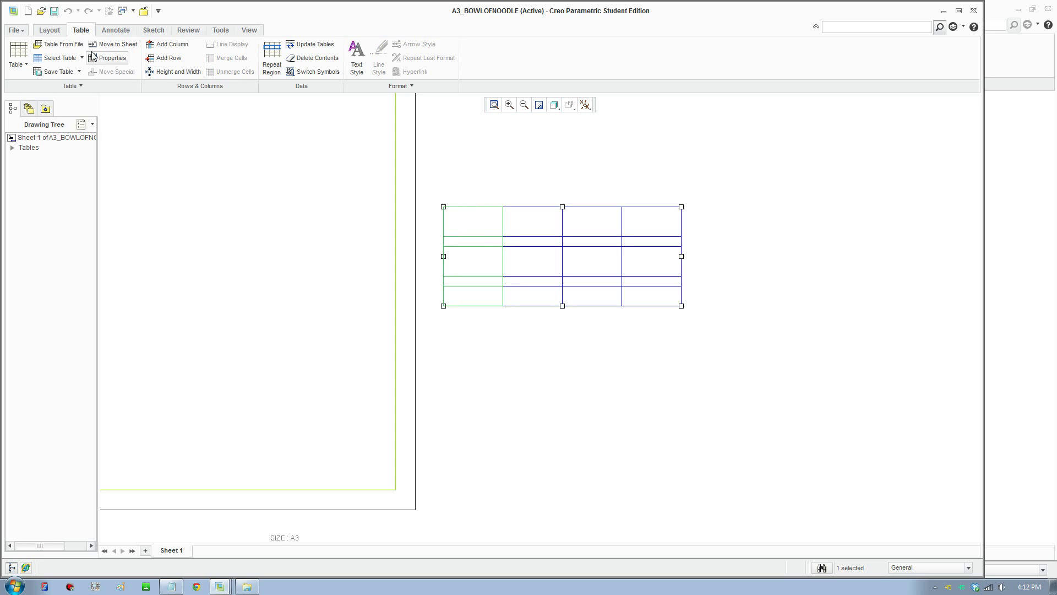
click(162, 72)
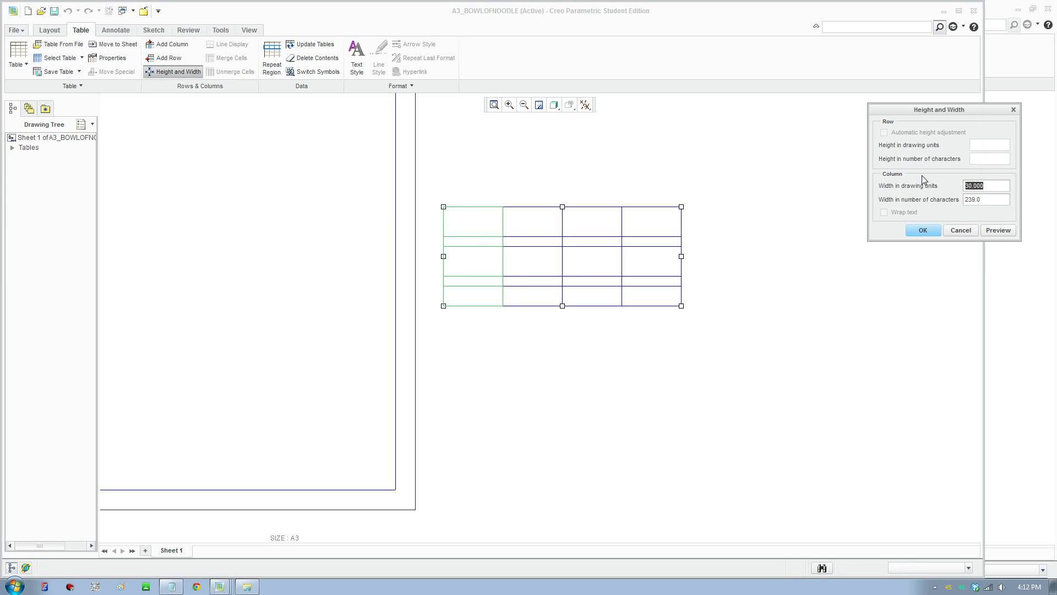
text(15)
click(922, 231)
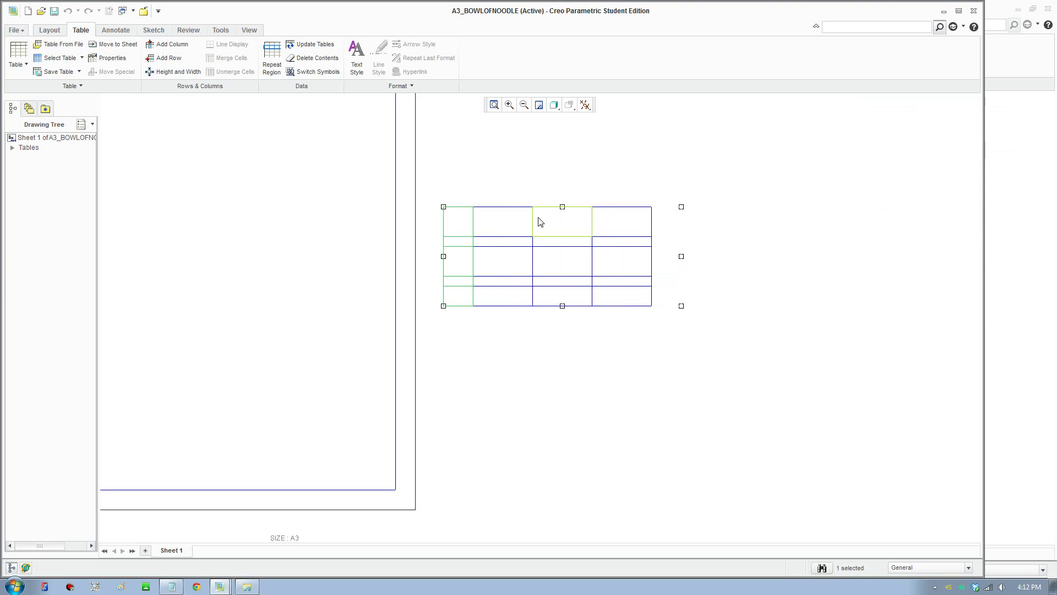
- Set the width of the table's second column to 15 drawing units
click(507, 210)
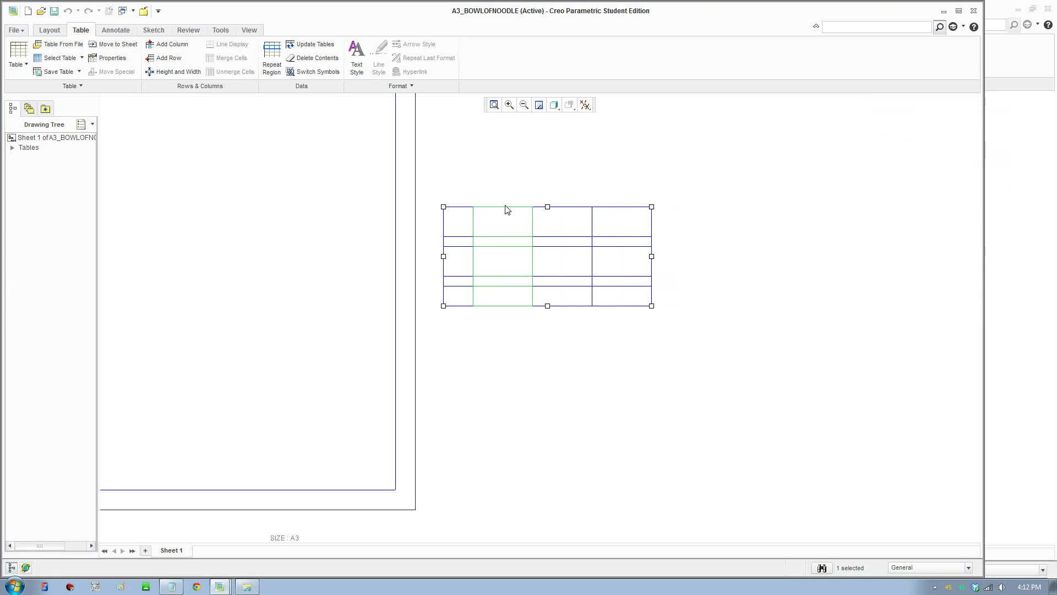
click(179, 72)
drag(984, 186, 943, 189)
text(15)
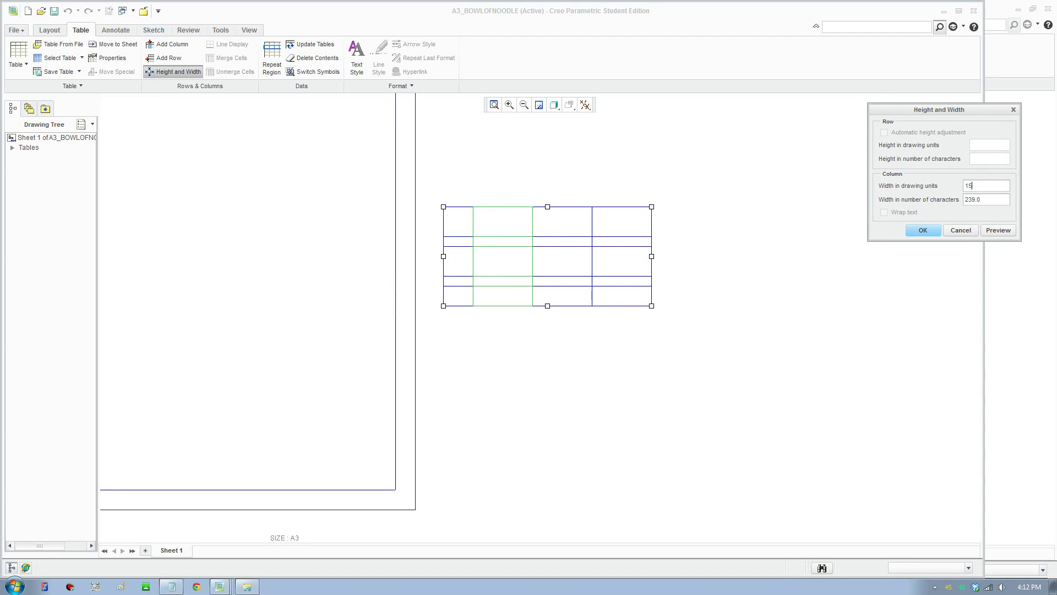
click(923, 230)
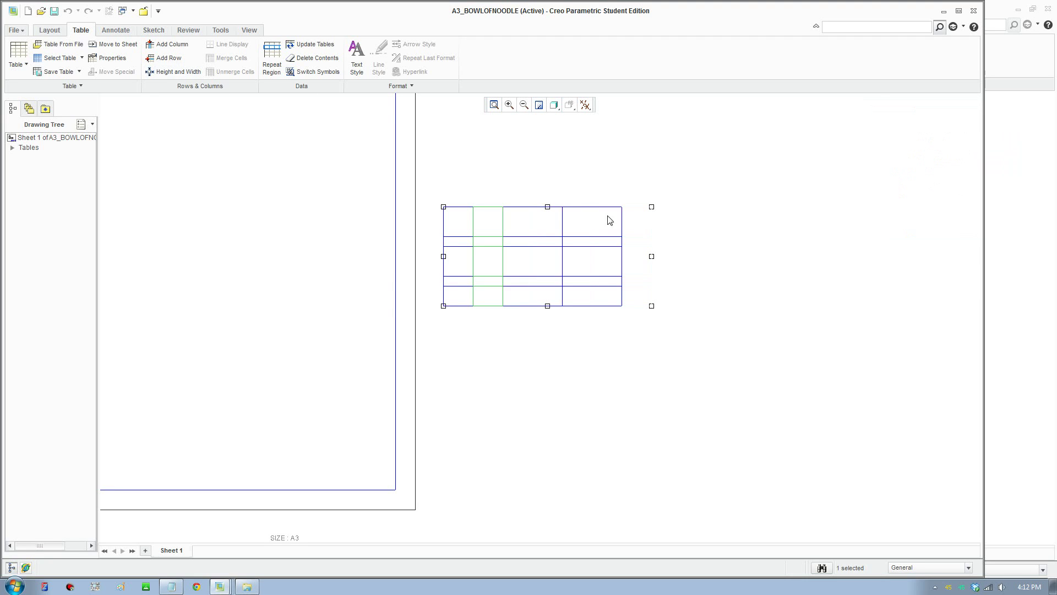
- Set the width of the table's third column to 60 drawing units
click(528, 205)
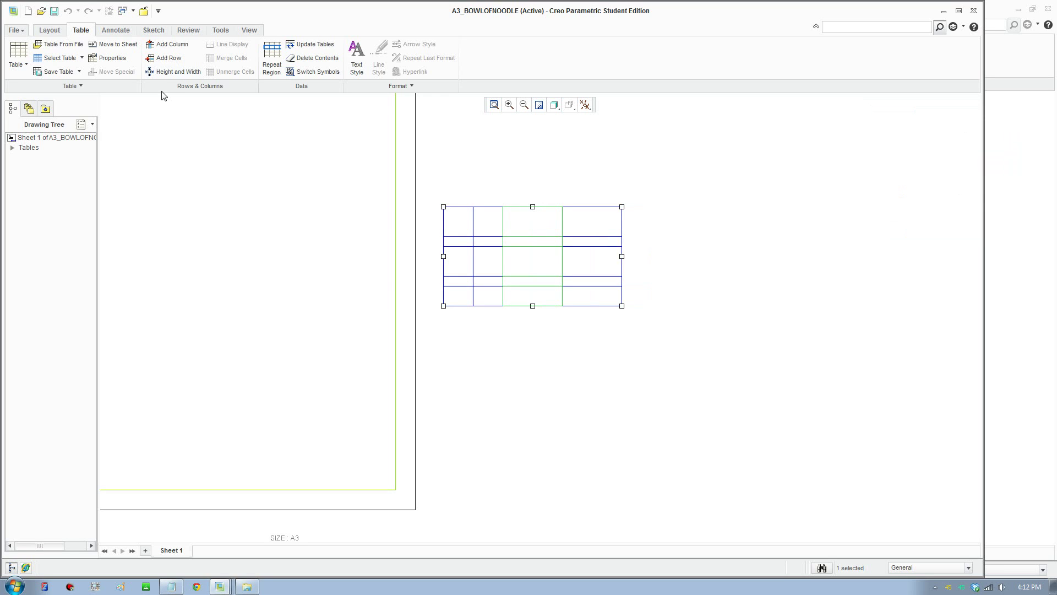
click(174, 71)
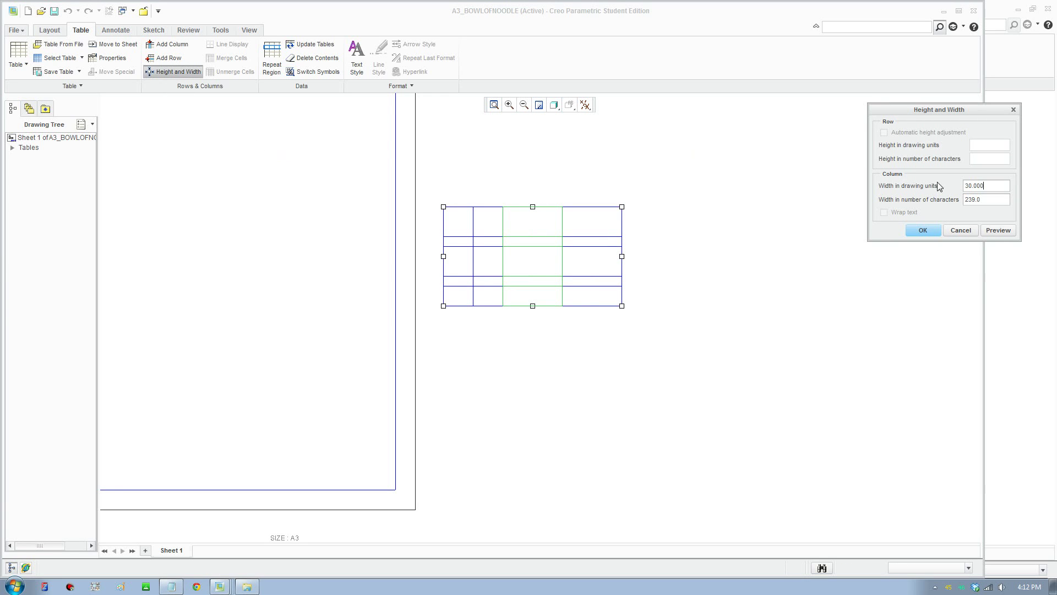
double_click(977, 185)
text(60)
click(933, 234)
- Set the width of the table's fourth column to 40 drawing units
click(654, 212)
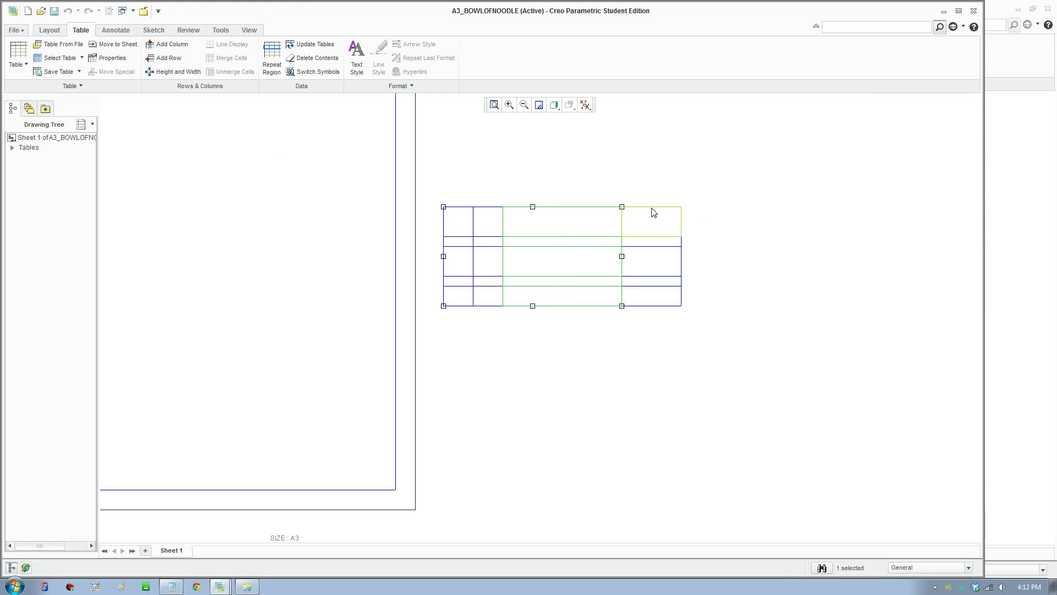
click(654, 212)
click(174, 72)
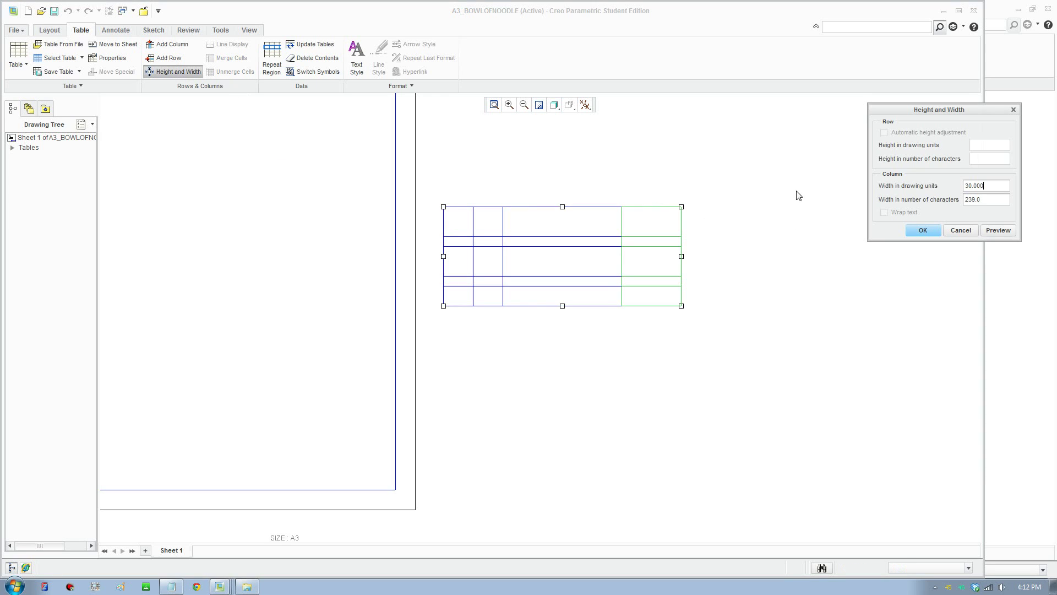
drag(984, 186, 883, 182)
text(40)
click(922, 230)
- Enter the text TITLE in the first cell of the table's second row
scroll(553, 259, up, 1)
scroll(552, 258, down, 1)
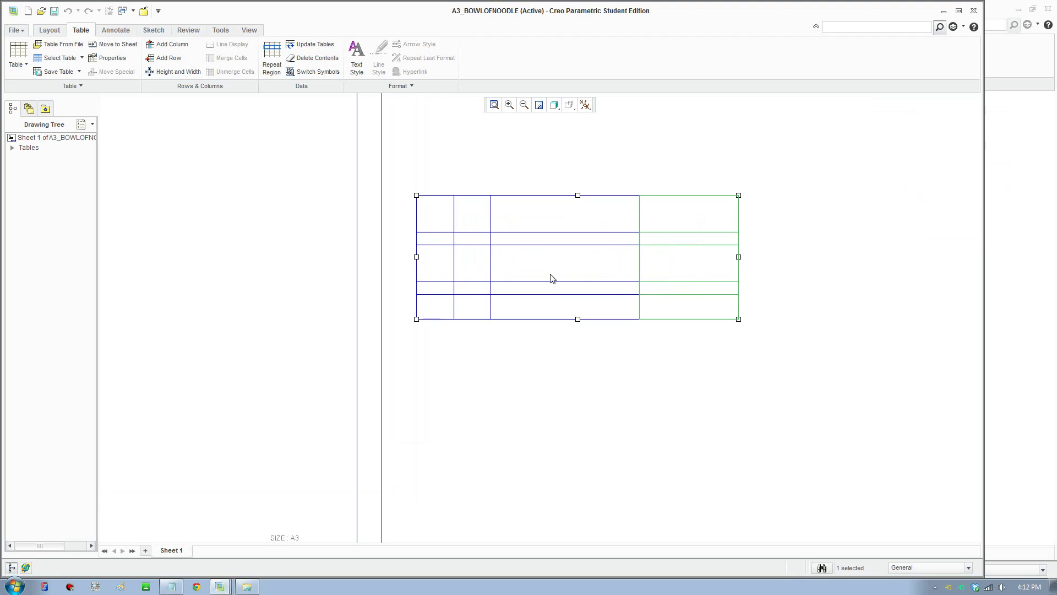
scroll(573, 371, down, 1)
scroll(591, 394, down, 1)
middle_drag(591, 394, 581, 348)
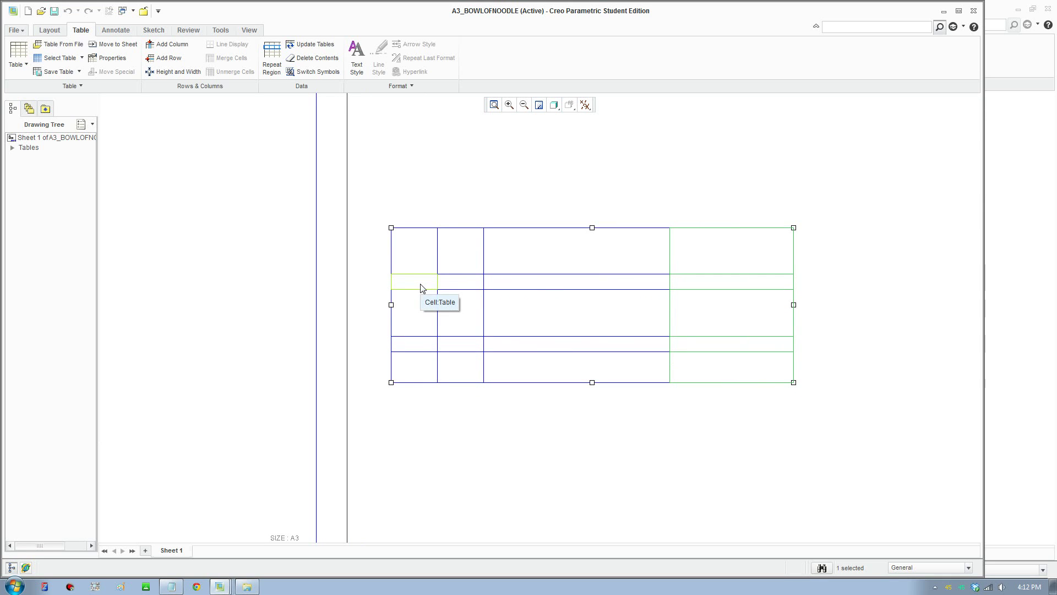
double_click(422, 288)
drag(435, 174, 834, 182)
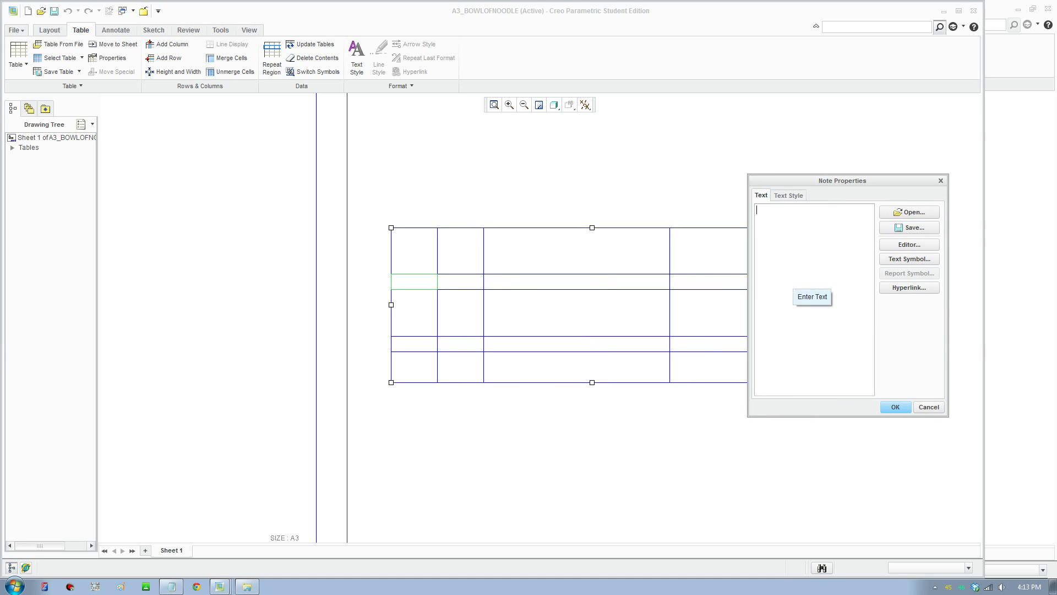
text(TITLE)
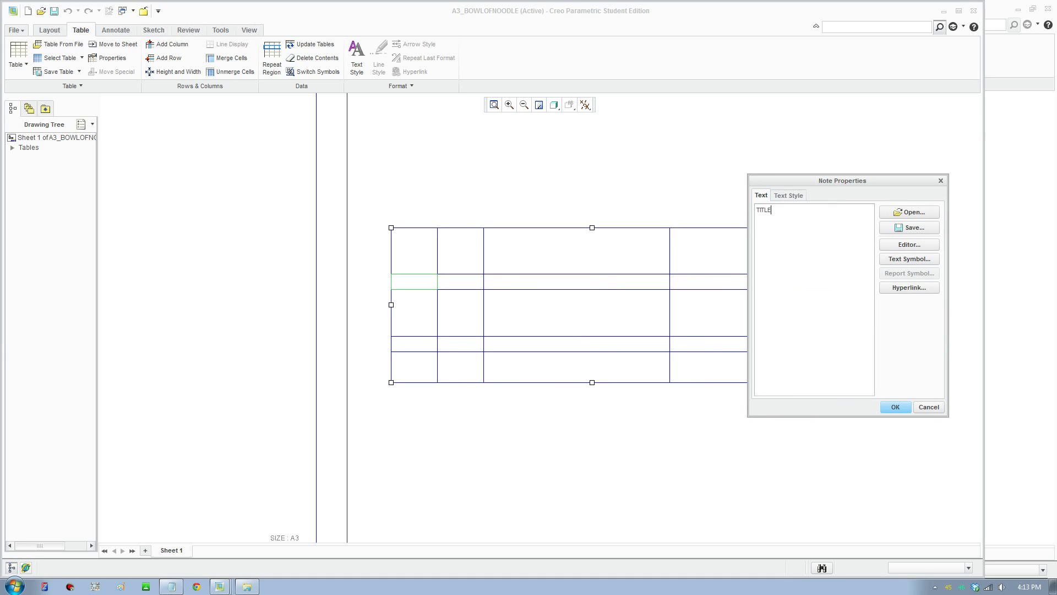
click(896, 407)
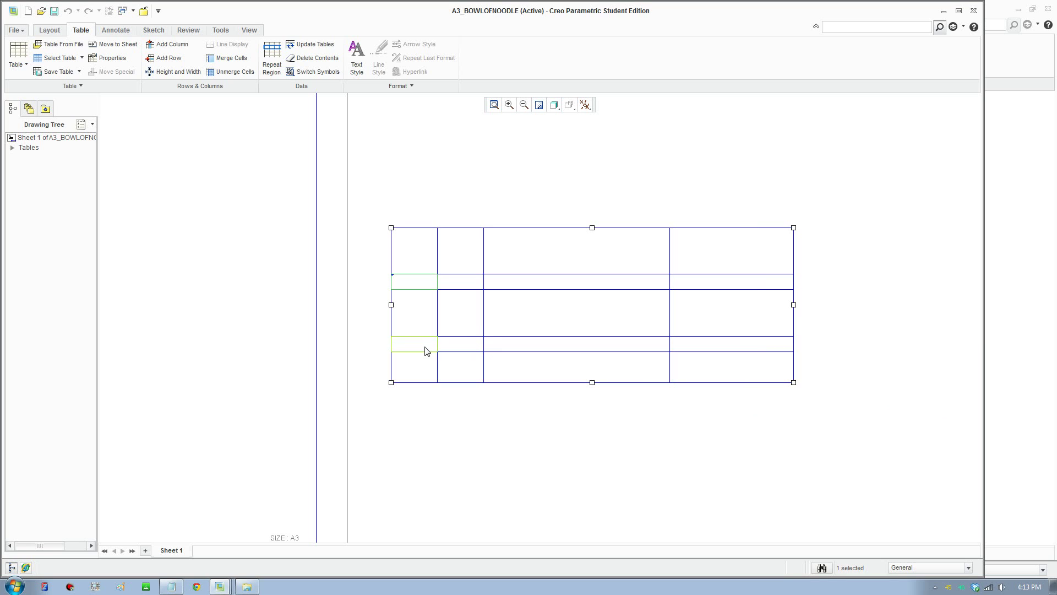
- Set the text height of the TITLE cell to 3.5
double_click(422, 287)
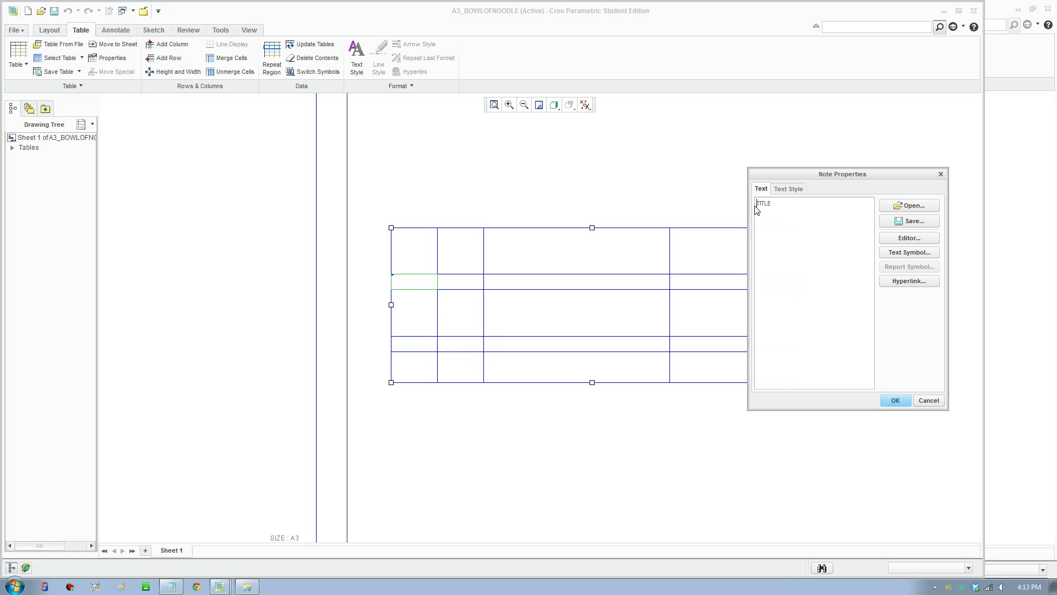
click(782, 191)
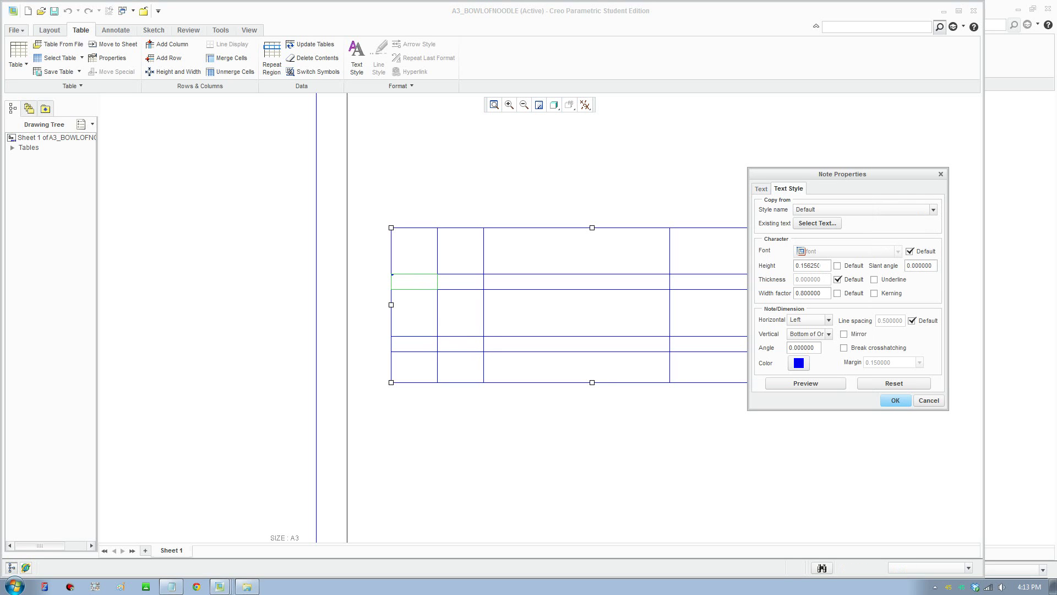
drag(824, 265, 784, 264)
text(3.5)
click(896, 400)
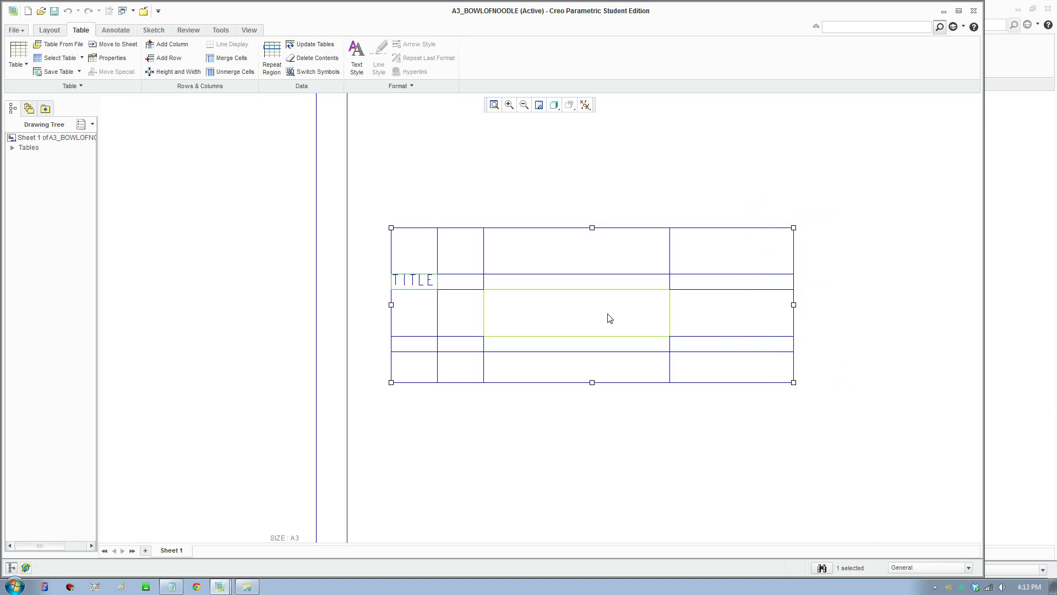
- Set the text height of the TITLE cell to 2.5
click(423, 283)
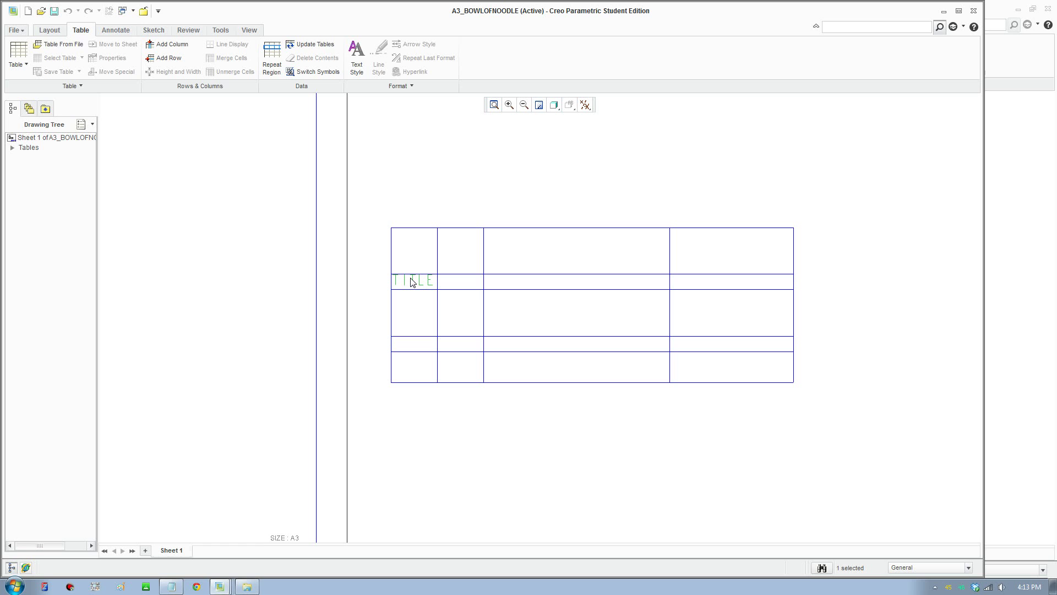
click(468, 286)
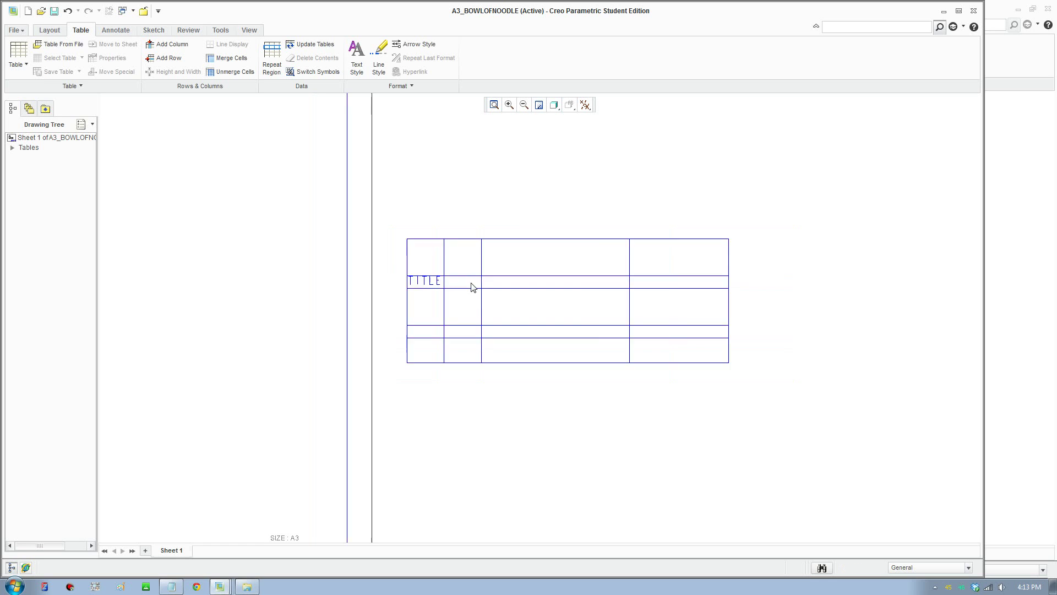
click(424, 282)
double_click(424, 282)
click(788, 189)
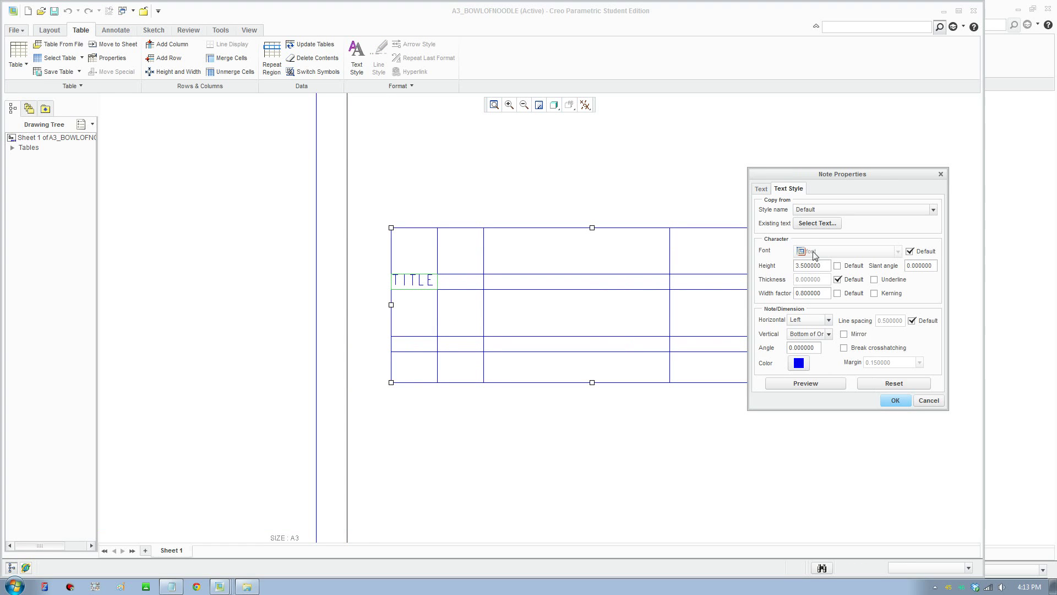
drag(821, 265, 727, 267)
text(2.5)
click(896, 400)
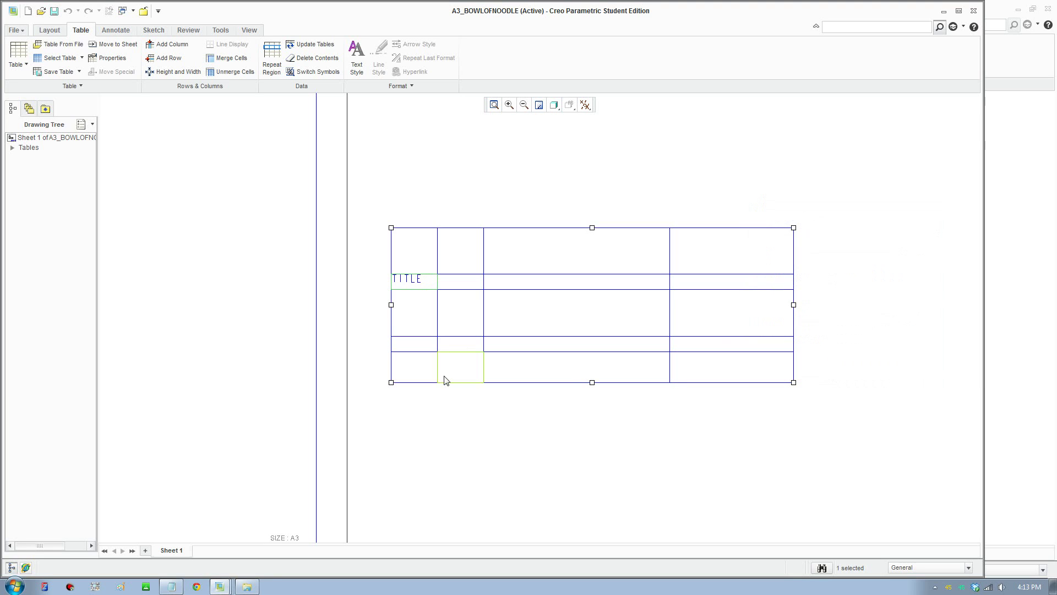
- Enter the text SCALE with a text height of 2.5 in the first cell of the table's fourth row
double_click(413, 347)
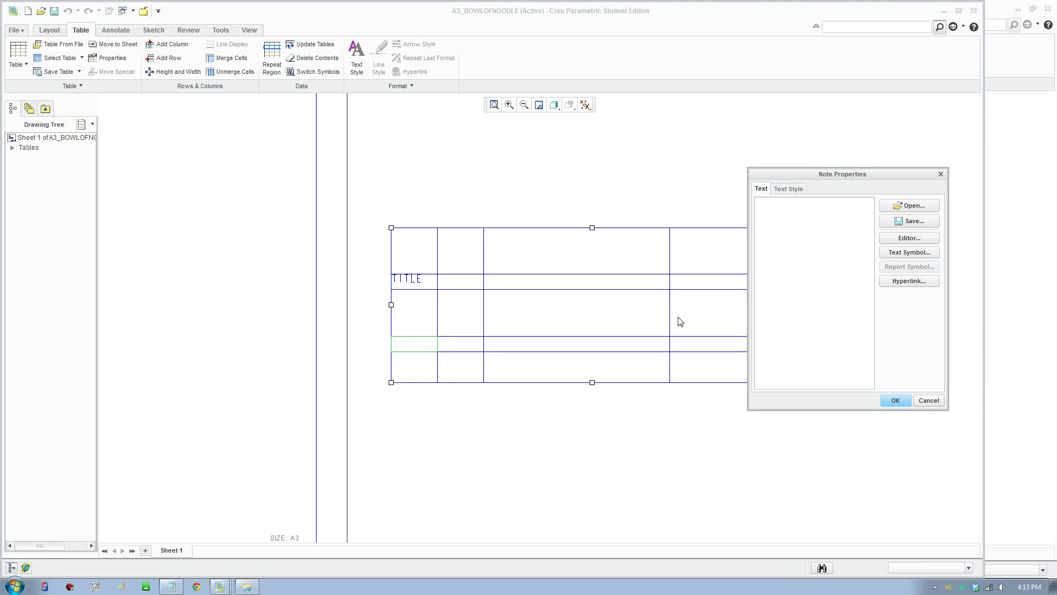
text(sc)
click(776, 188)
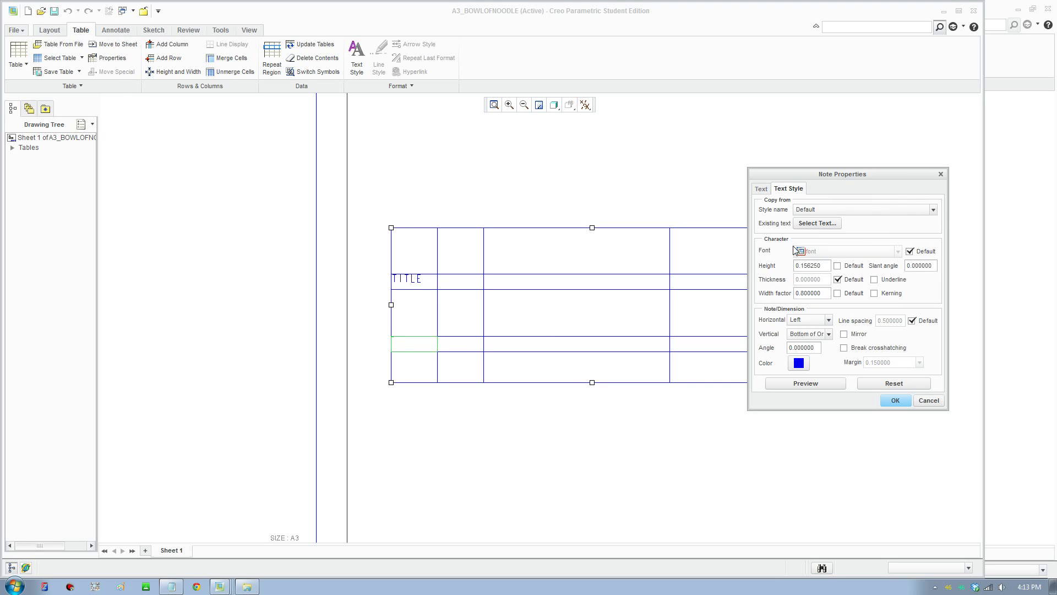
drag(821, 265, 771, 265)
text(2.5)
click(895, 400)
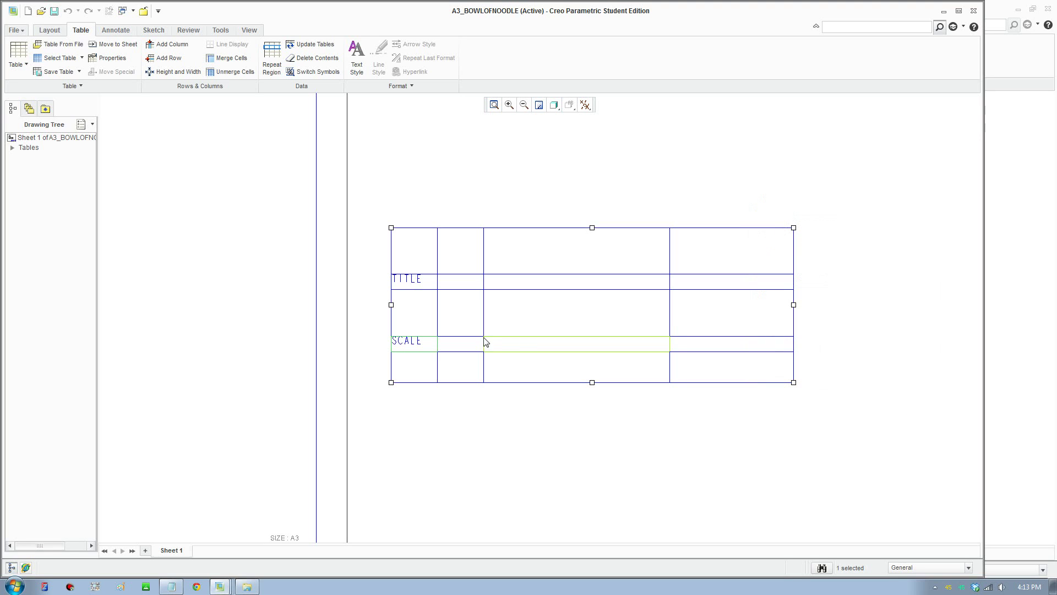
- Enter the text SIZE in the second cell of the table's fourth row, beside SCALE
double_click(454, 345)
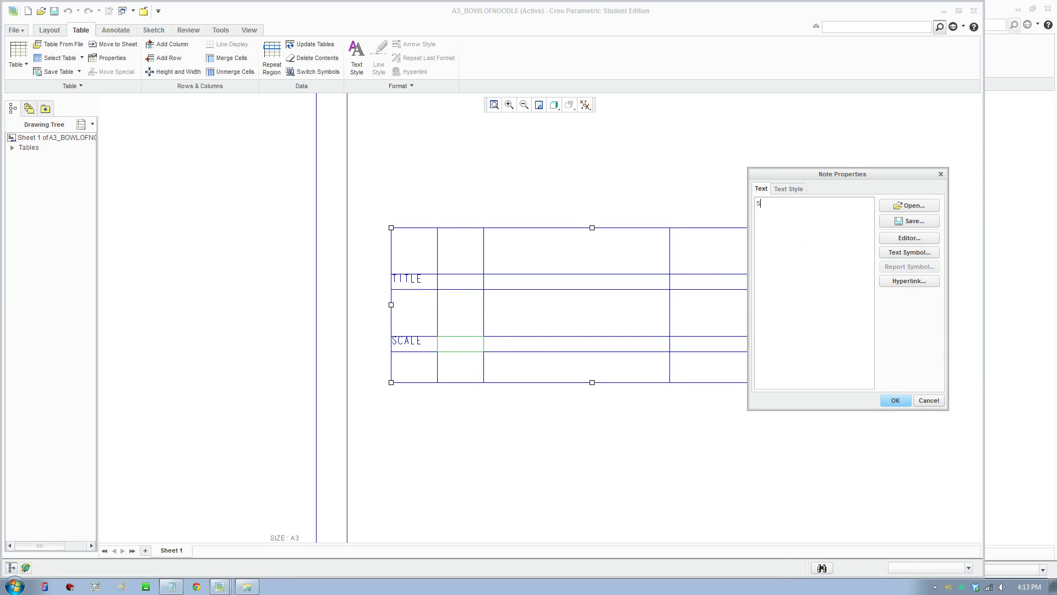
key(ctrl+a)
text(S)
click(895, 401)
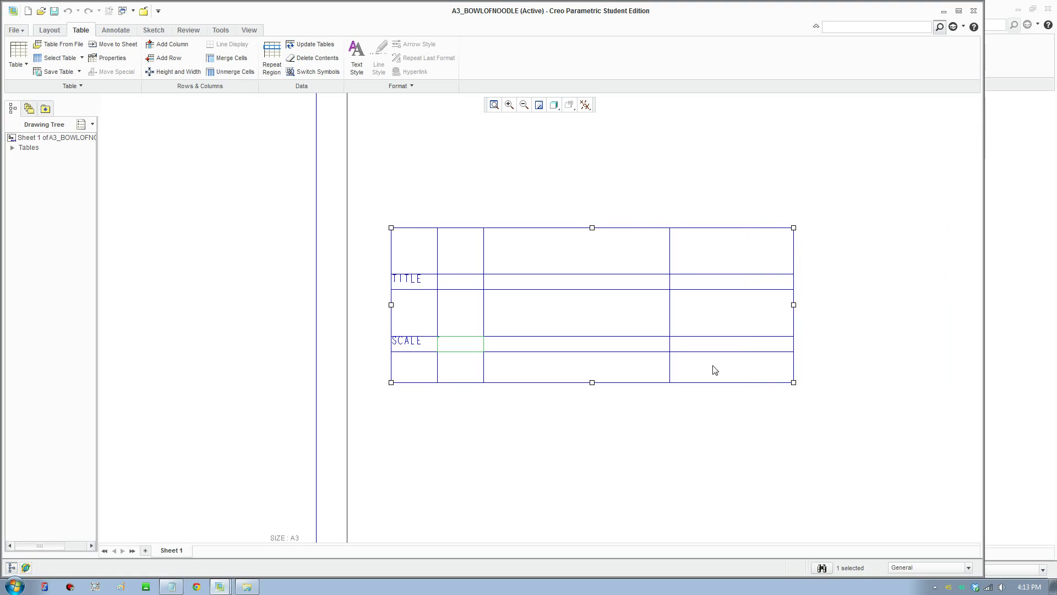
- Enter DRWG NO. in the third cell and SHT in the fourth cell of the table's fourth row
double_click(507, 347)
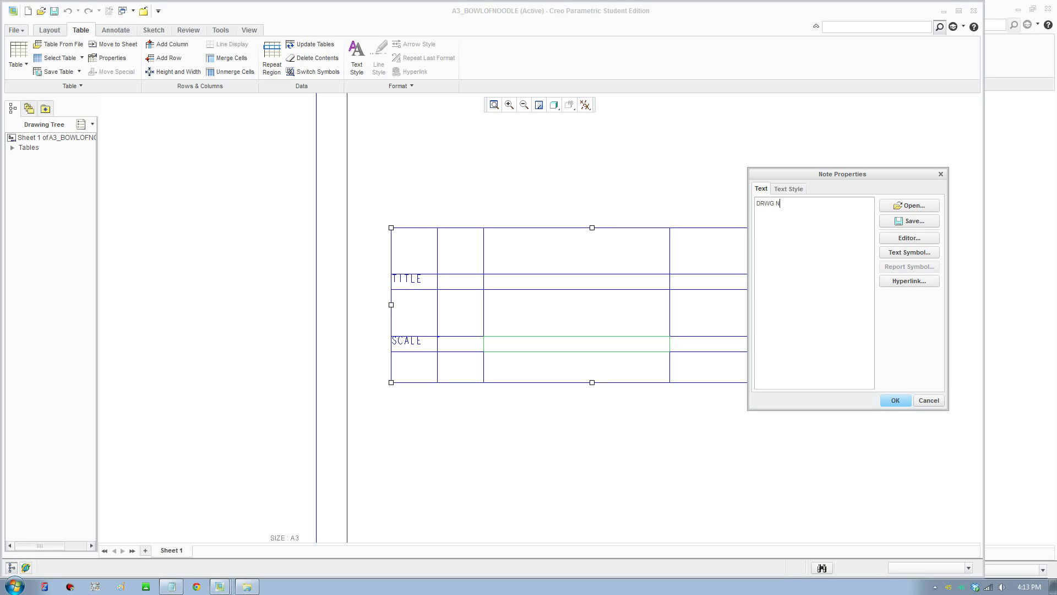
click(892, 401)
double_click(716, 346)
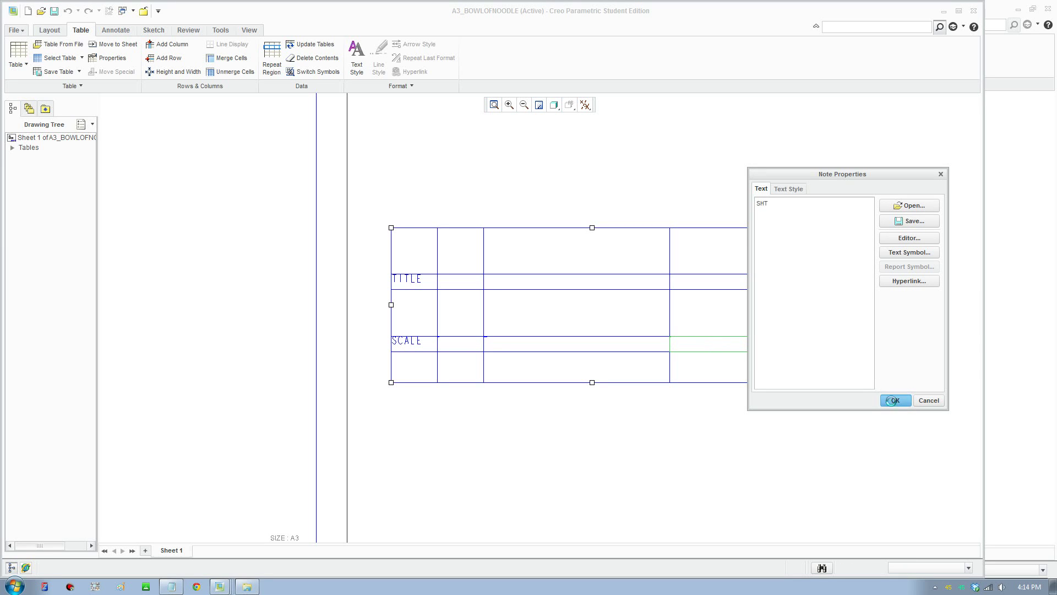
click(896, 400)
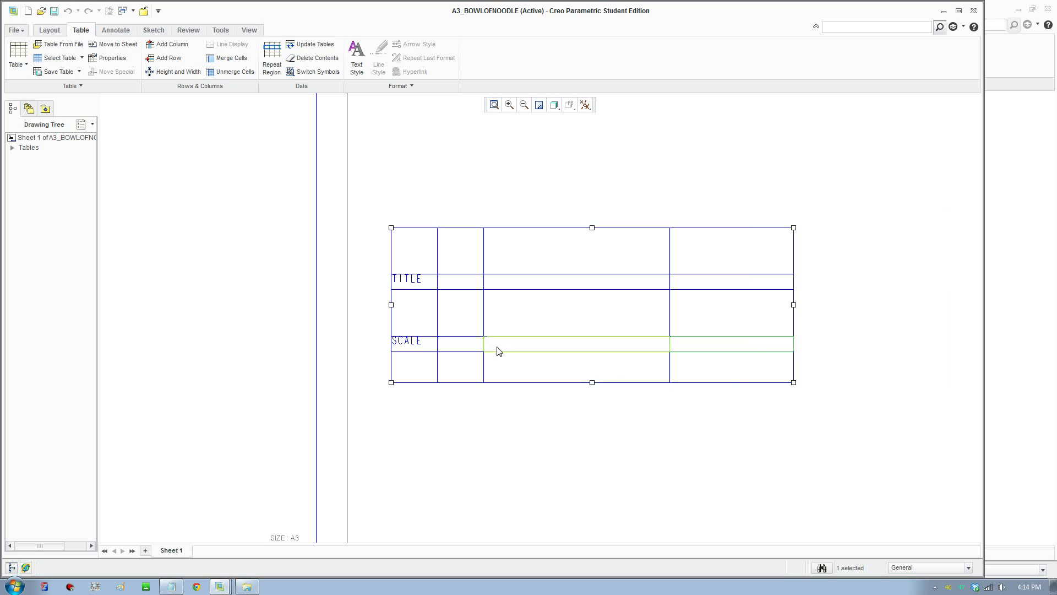
- Set the text height of the SIZE and DRWG NO. cells together to 2.5
right_click(691, 347)
click(699, 355)
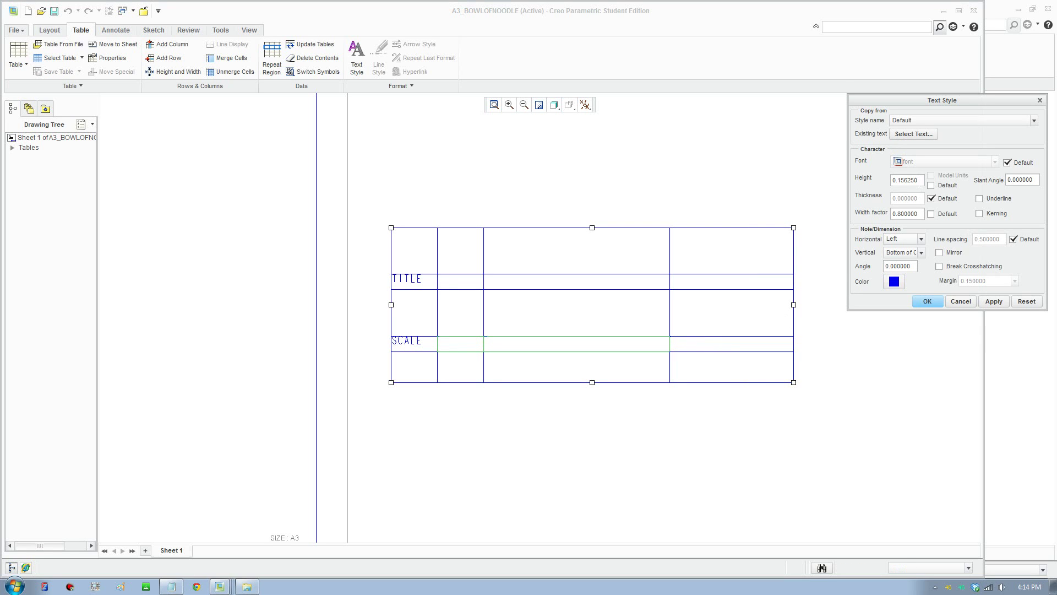
double_click(912, 180)
text(2.5)
click(936, 302)
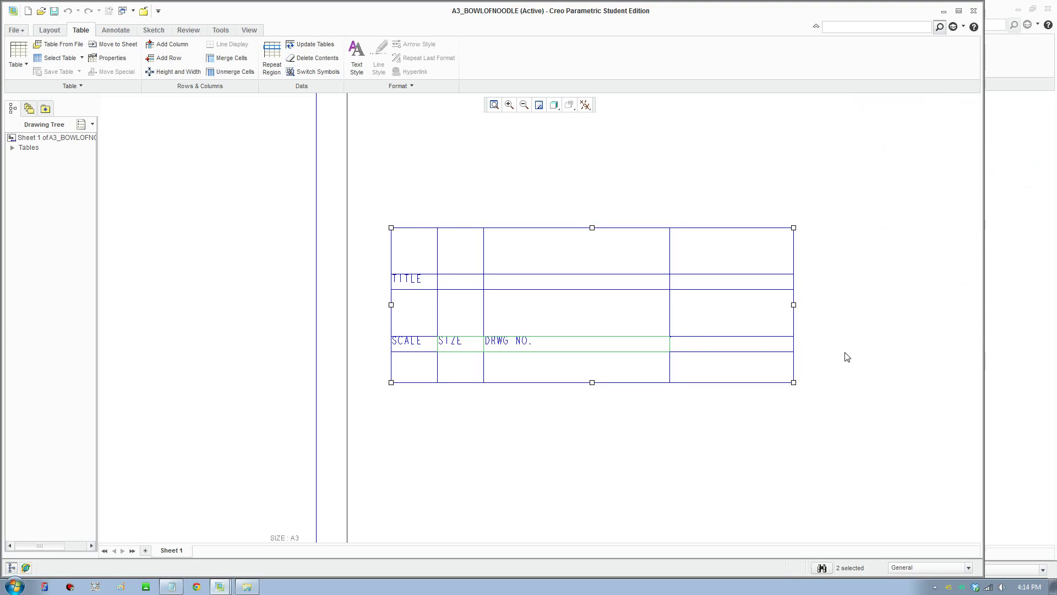
- Set the text height of the SHT cell to 2.5
double_click(733, 347)
click(788, 189)
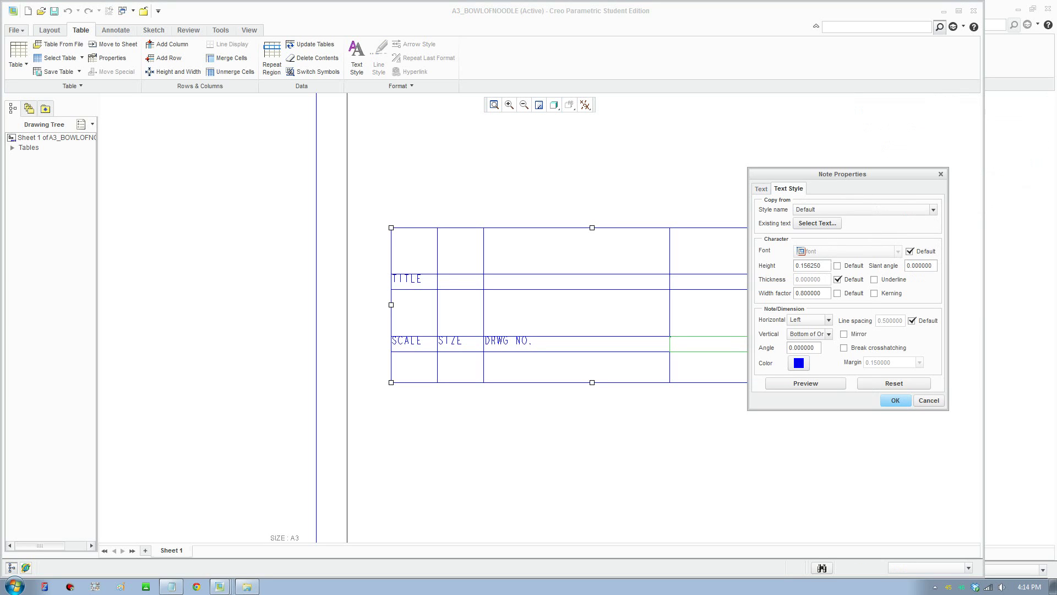
double_click(808, 265)
text(2.5)
click(893, 402)
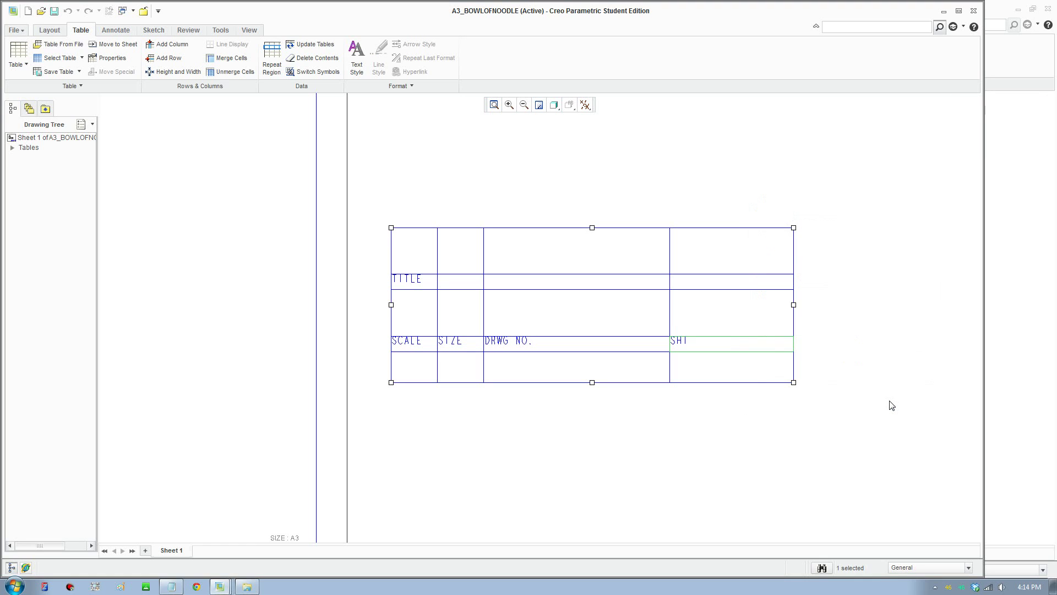
- Merge all four cells of the title block table's first row into one cell
click(682, 267)
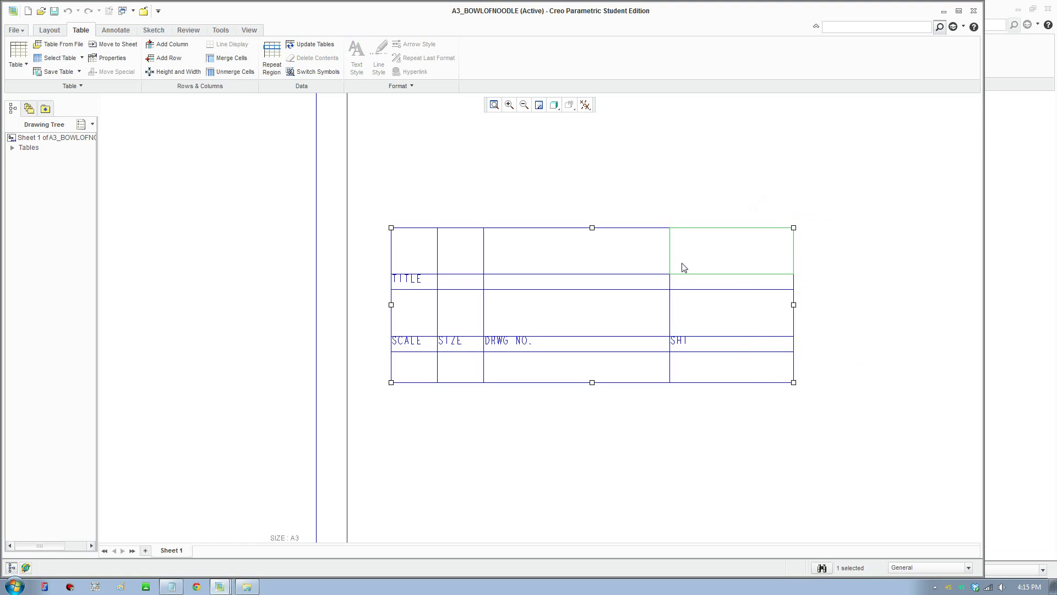
click(835, 250)
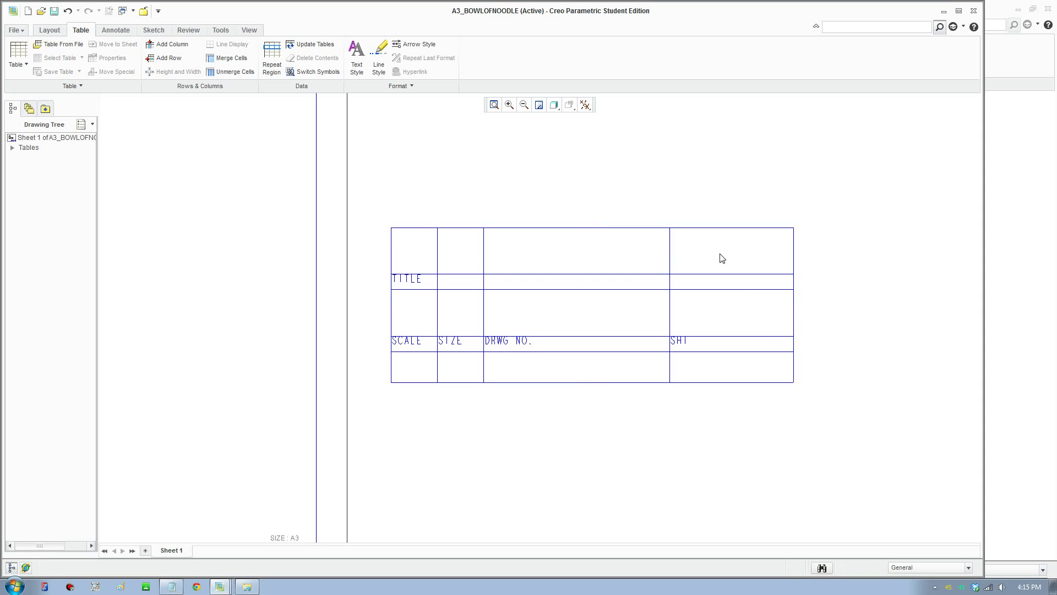
drag(722, 259, 393, 206)
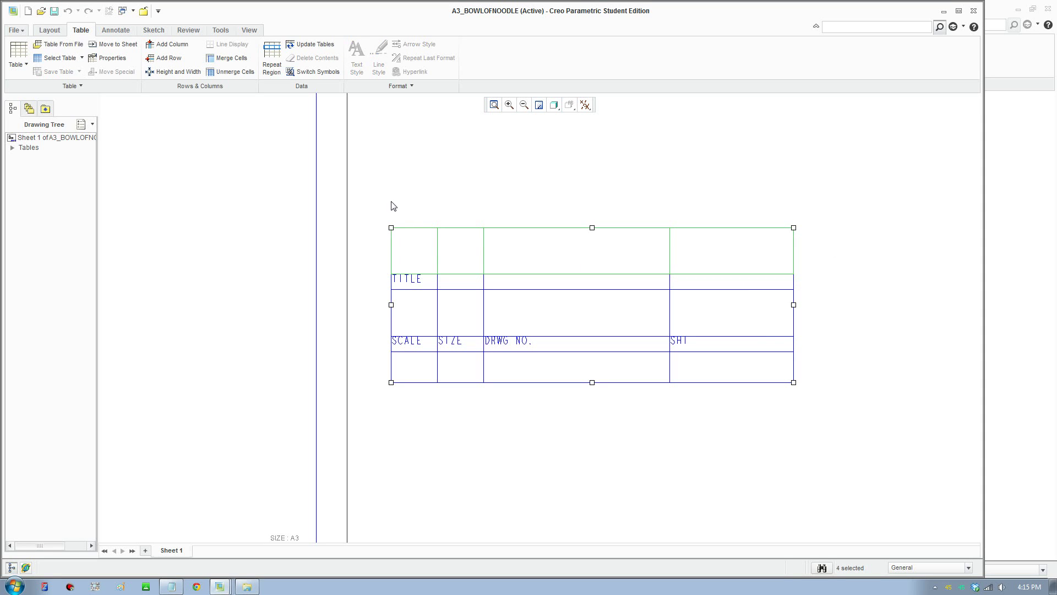
click(227, 64)
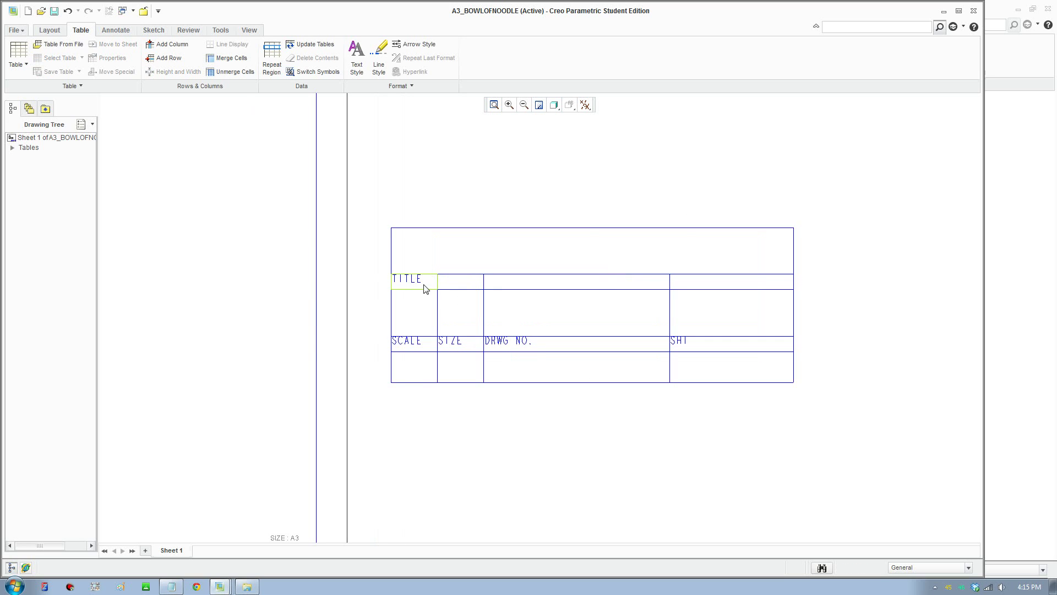
- Merge the second, third and fourth cells of the table's third row into one cell
click(461, 308)
ctrl+click(586, 323)
ctrl+click(681, 313)
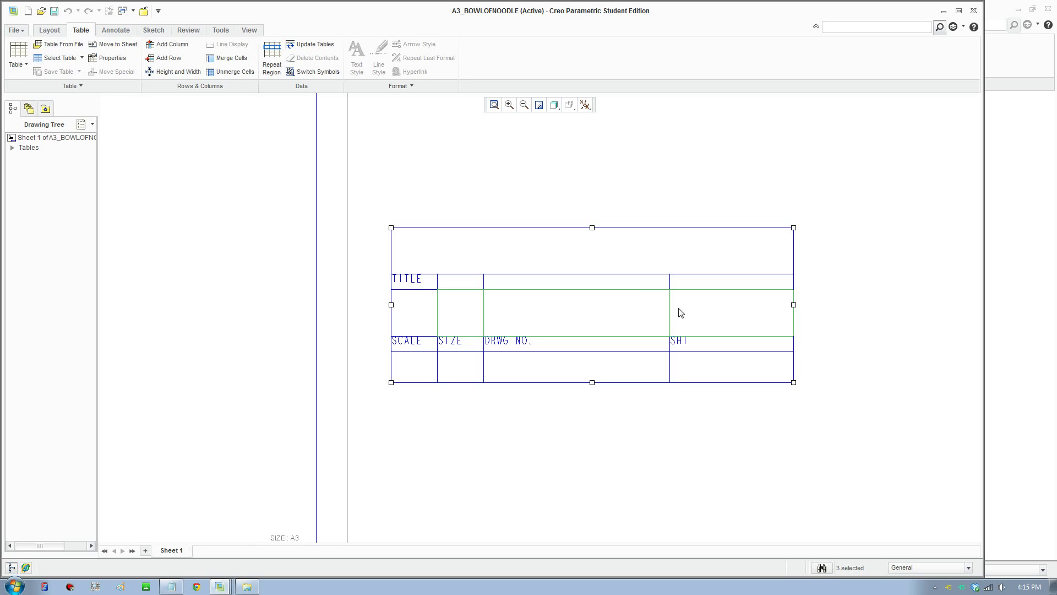
click(227, 58)
click(484, 209)
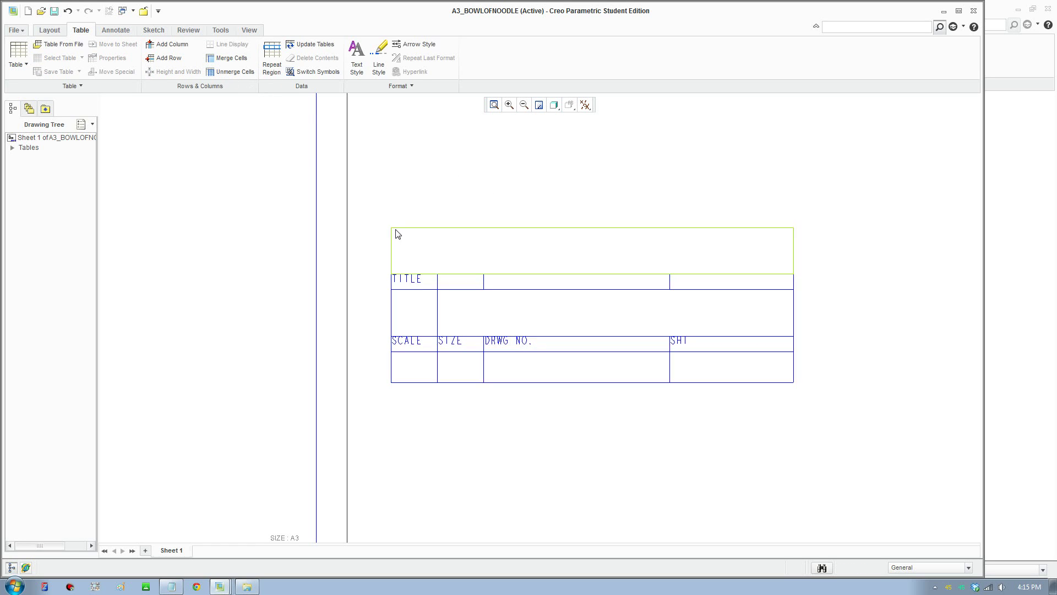
- Blank the table line segments beside and beneath TITLE so the second and third rows read as one open area
drag(378, 214, 844, 414)
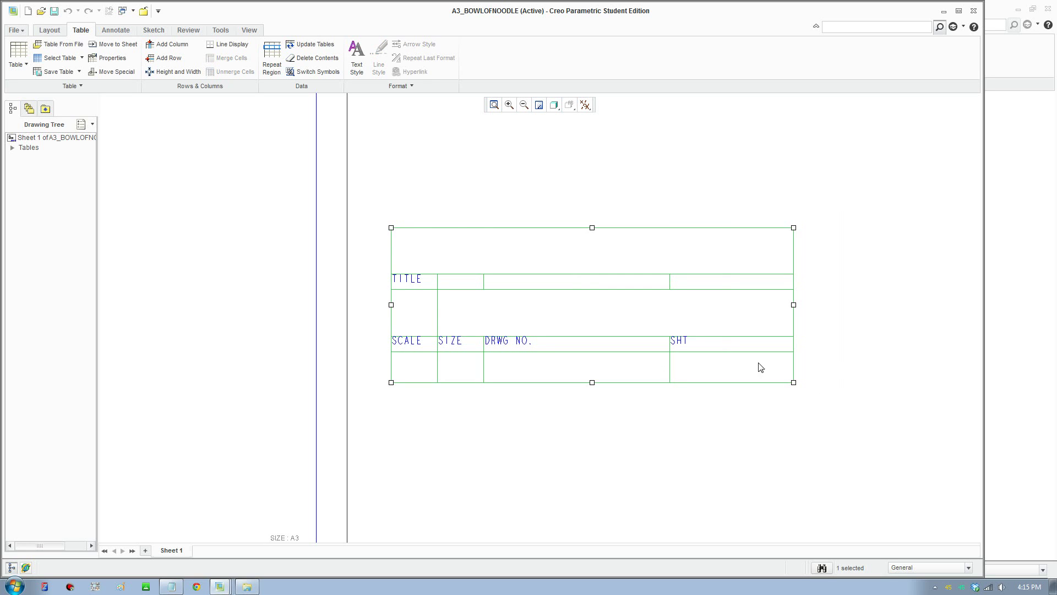
click(228, 44)
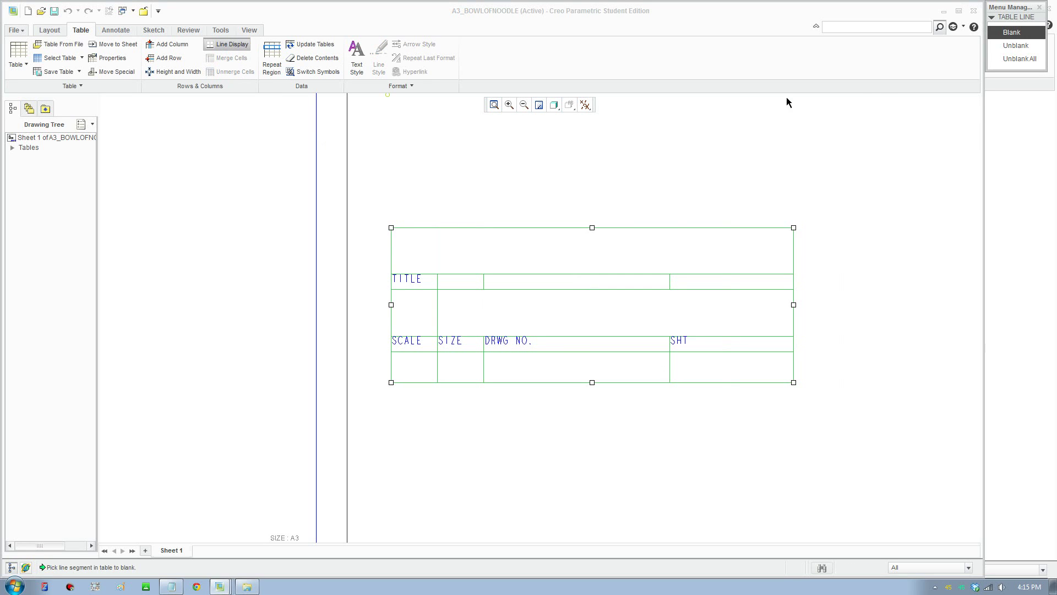
click(484, 282)
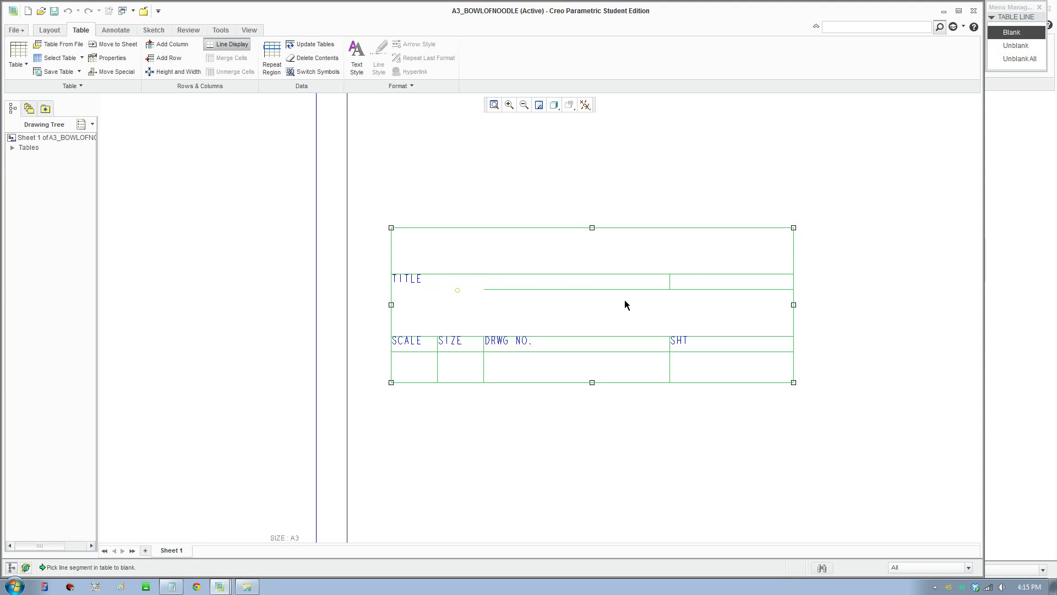
click(670, 283)
click(673, 289)
click(683, 289)
- Blank the line segments beneath the SCALE, SIZE, DRWG NO. and SHT labels, and end the line display editing
click(686, 351)
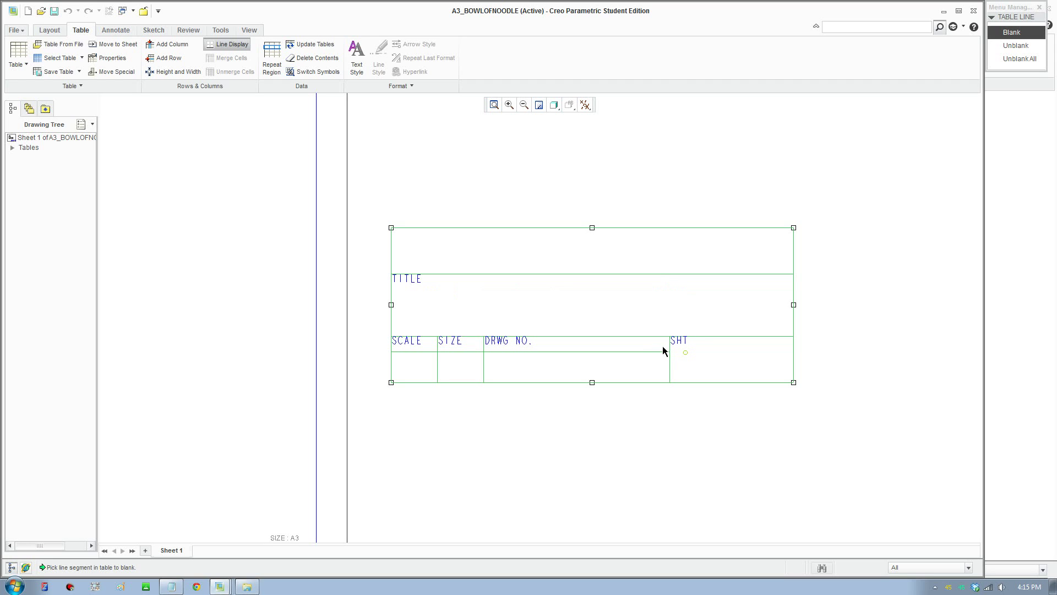
click(631, 350)
click(157, 48)
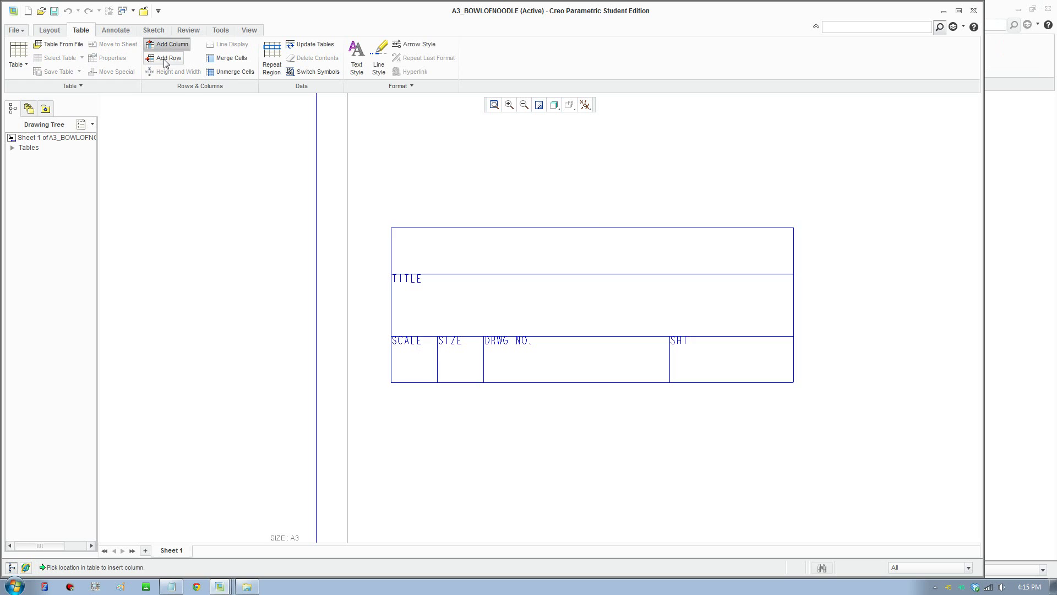
middle_click(495, 214)
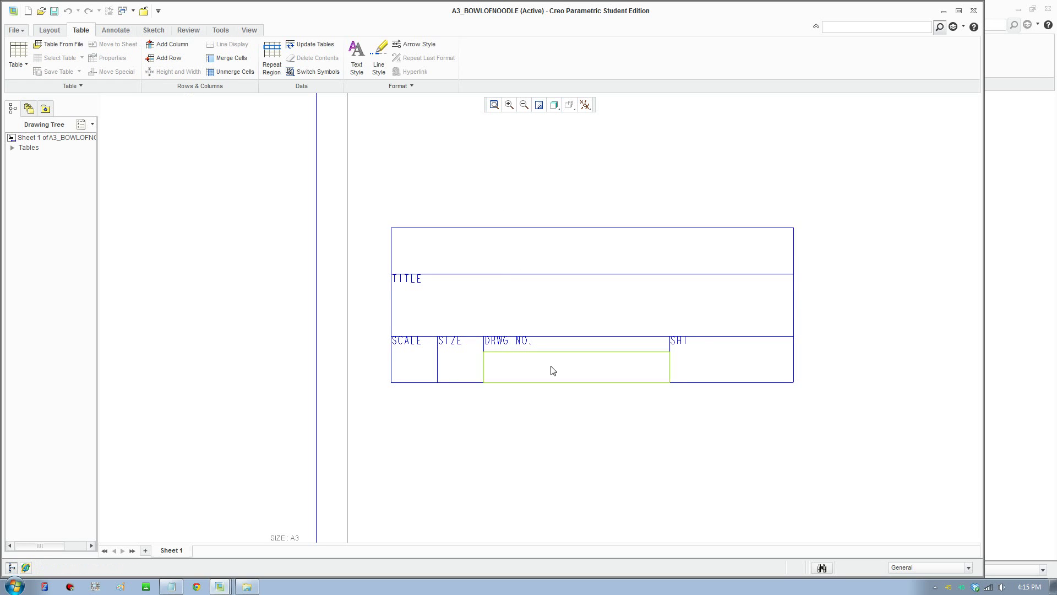
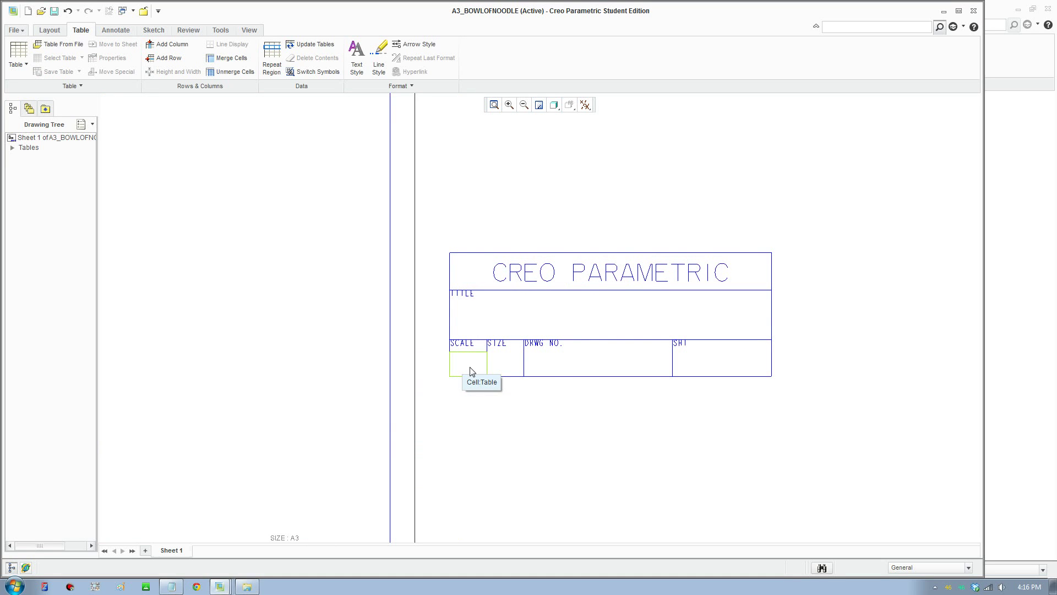
- Copy &scale from the Notepad parameter list into the empty cell below SCALE
double_click(470, 371)
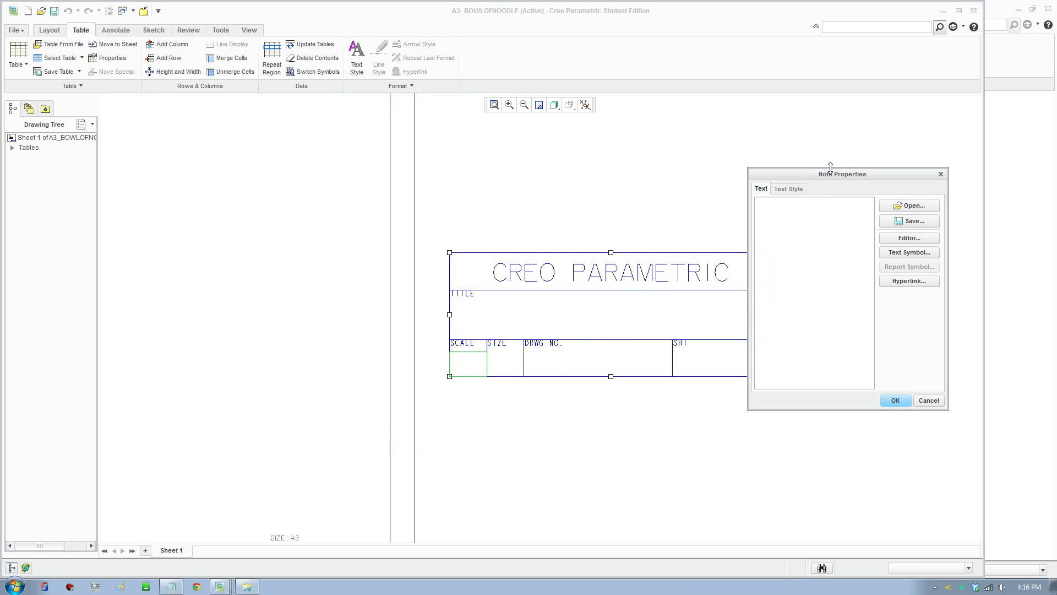
drag(832, 175, 906, 187)
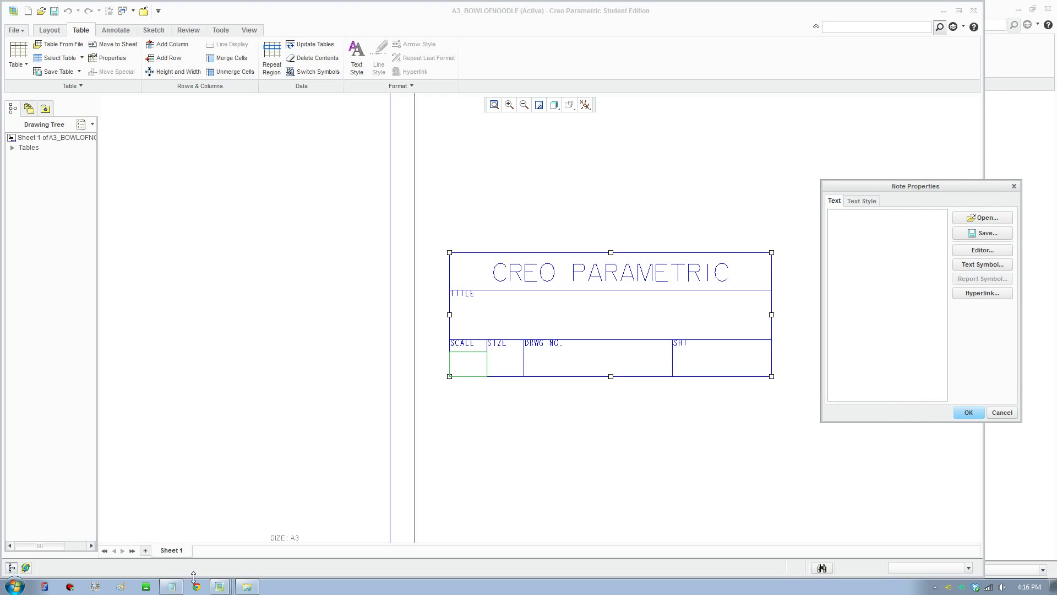
click(171, 586)
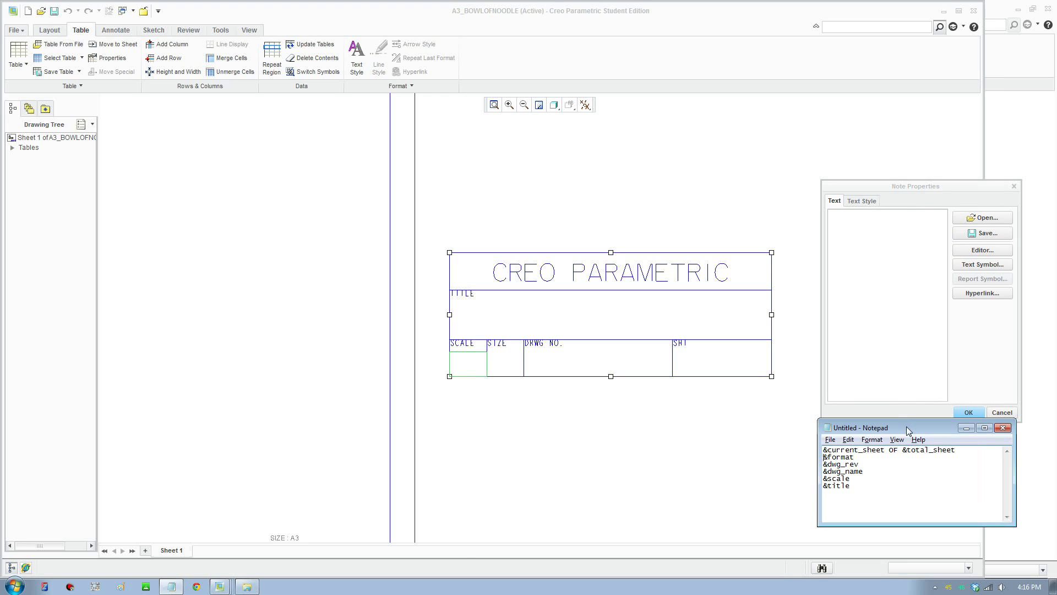
drag(908, 431, 926, 432)
drag(836, 474, 857, 472)
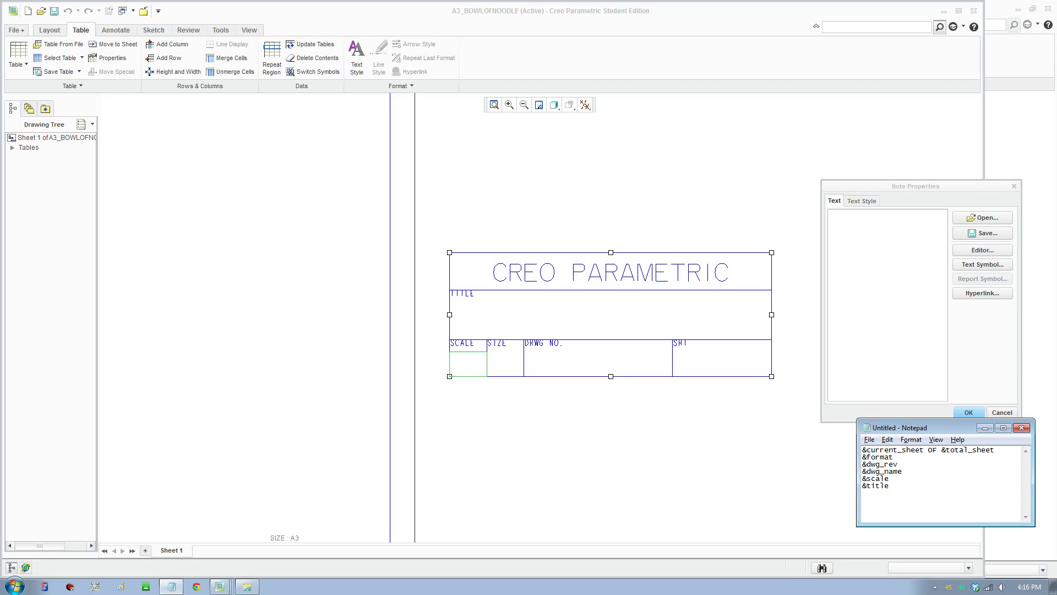
double_click(875, 478)
key(ctrl+c)
click(886, 221)
key(ctrl+v)
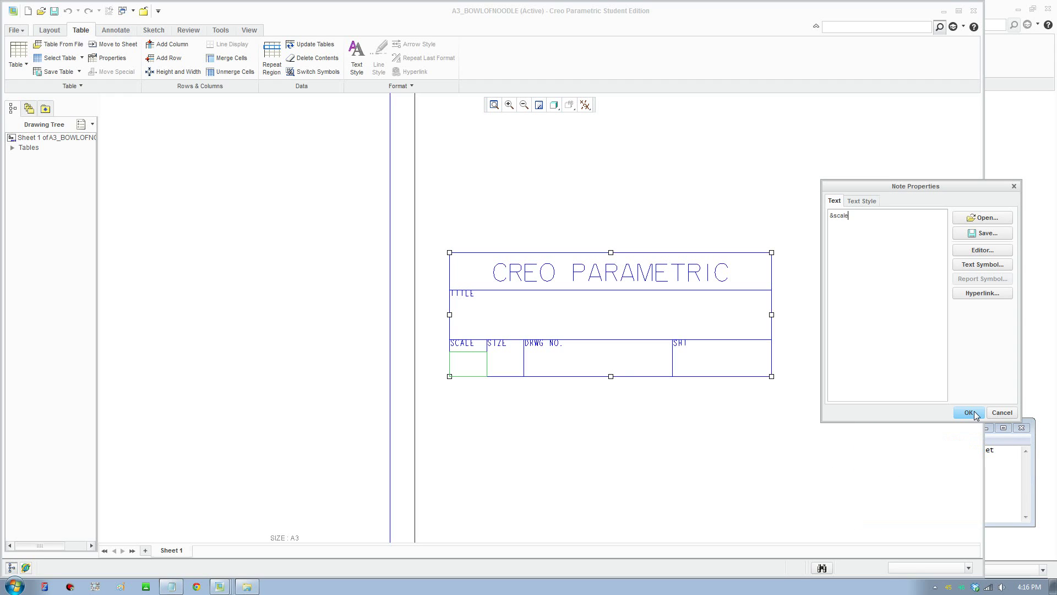
click(968, 412)
- Copy &format from the Notepad parameter list into the empty cell below SIZE
click(503, 374)
double_click(503, 374)
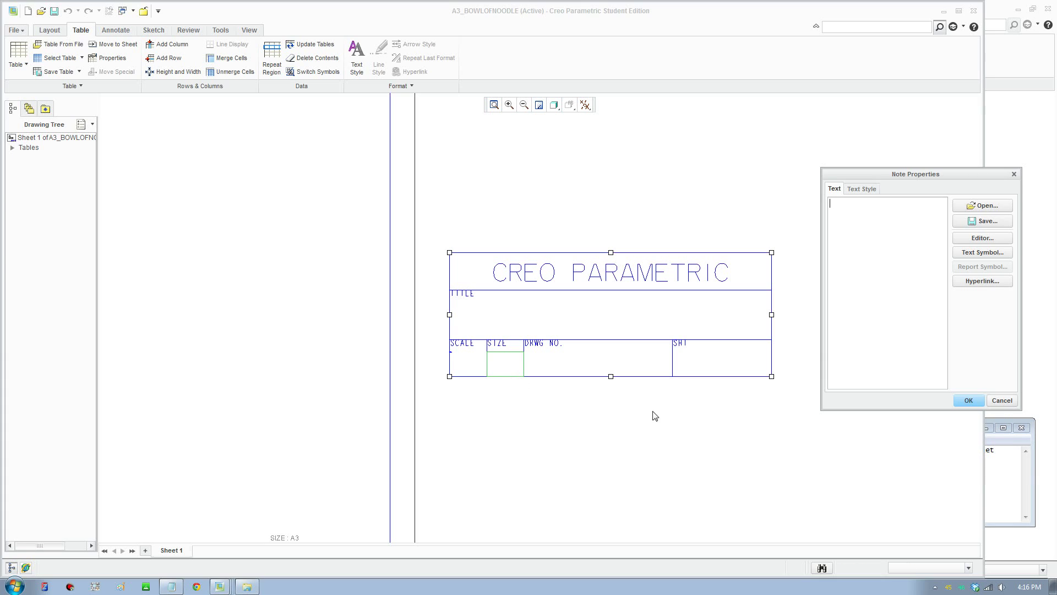
click(989, 478)
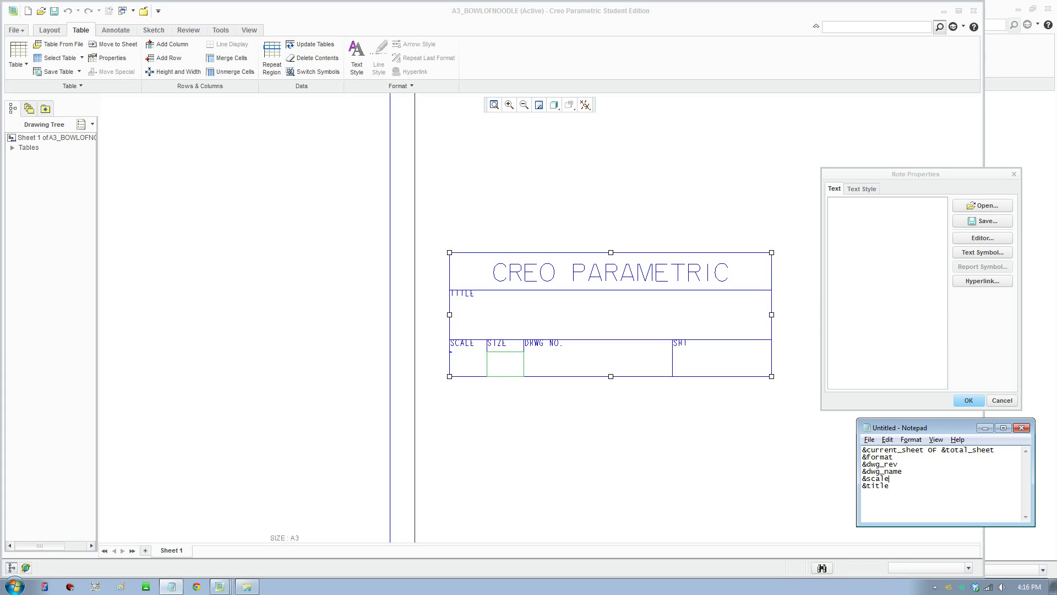
double_click(875, 478)
double_click(877, 457)
key(ctrl+c)
key(alt+Tab)
key(ctrl+v)
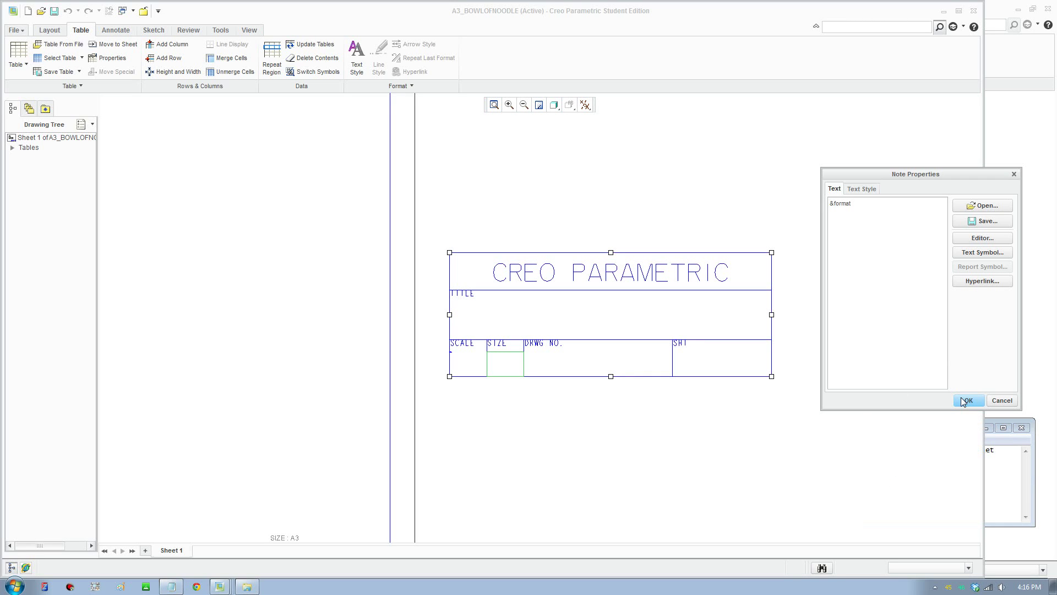
click(970, 404)
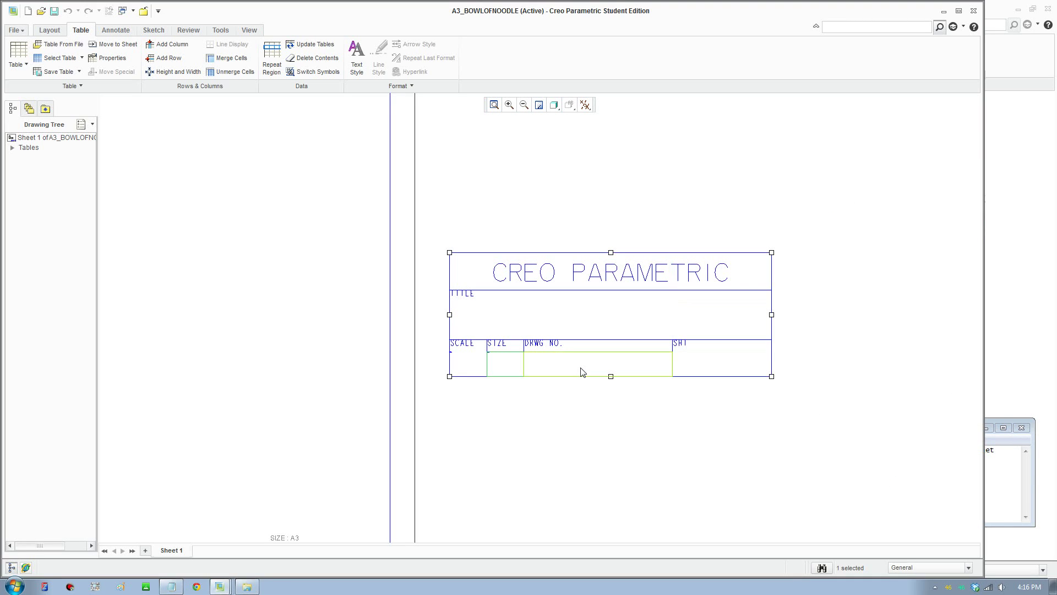
- Fill in the note of the cell below DRWG NO. using the Notepad parameter list
double_click(581, 369)
key(alt+Tab)
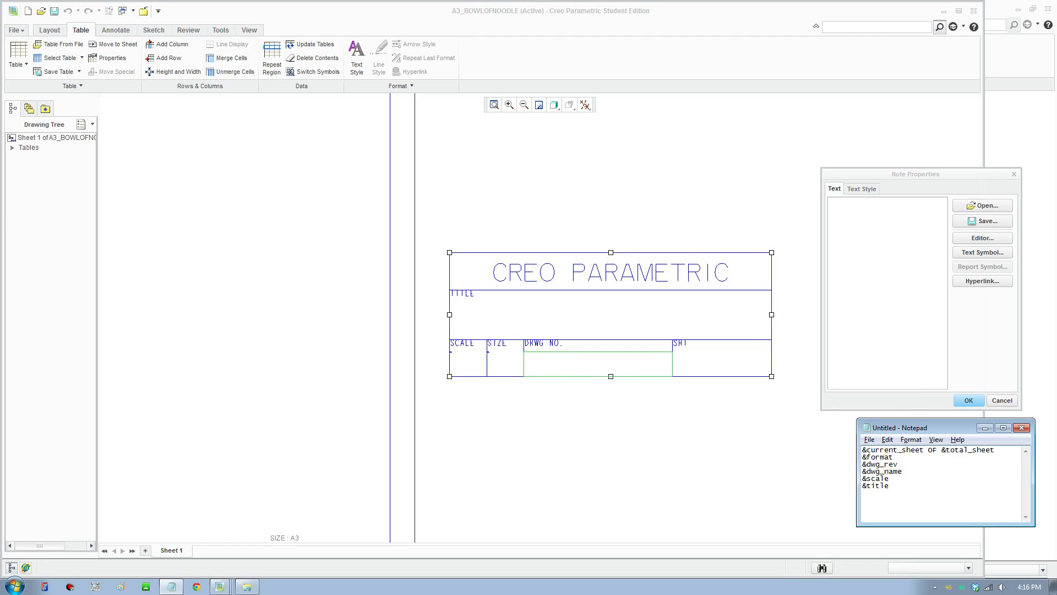
click(969, 401)
- Copy the sheet-number line from Notepad into the cell below SHT and edit it to read &current_sheet of &total_sheet
double_click(724, 368)
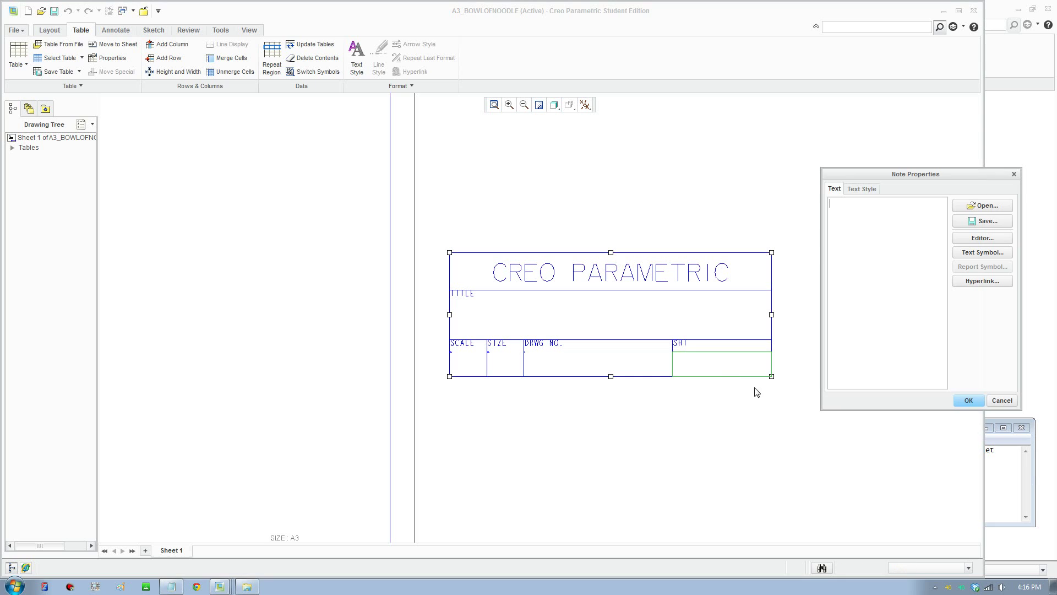
key(alt+Tab)
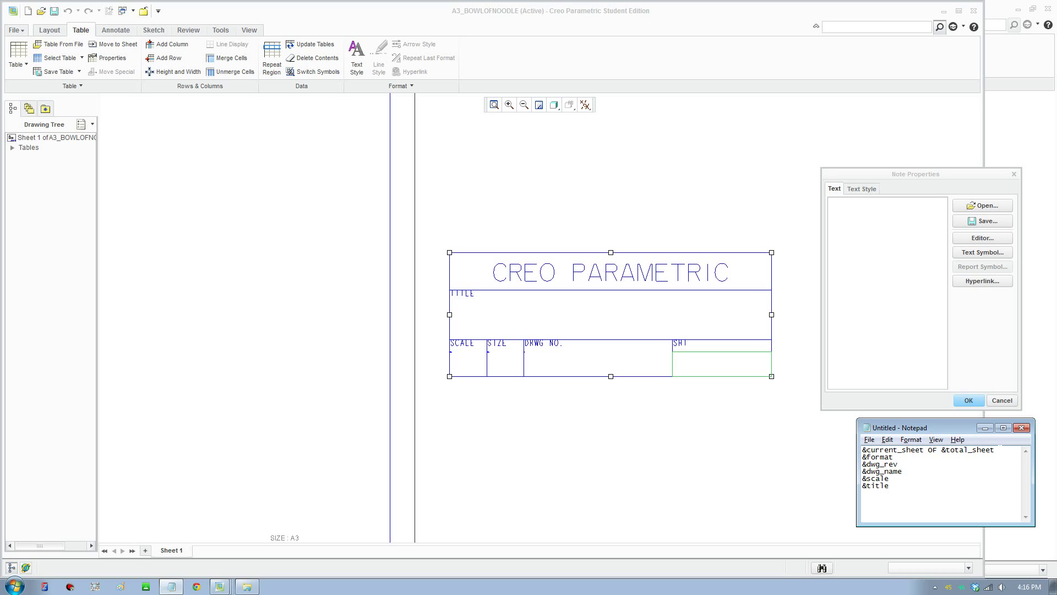
key(shift+Home)
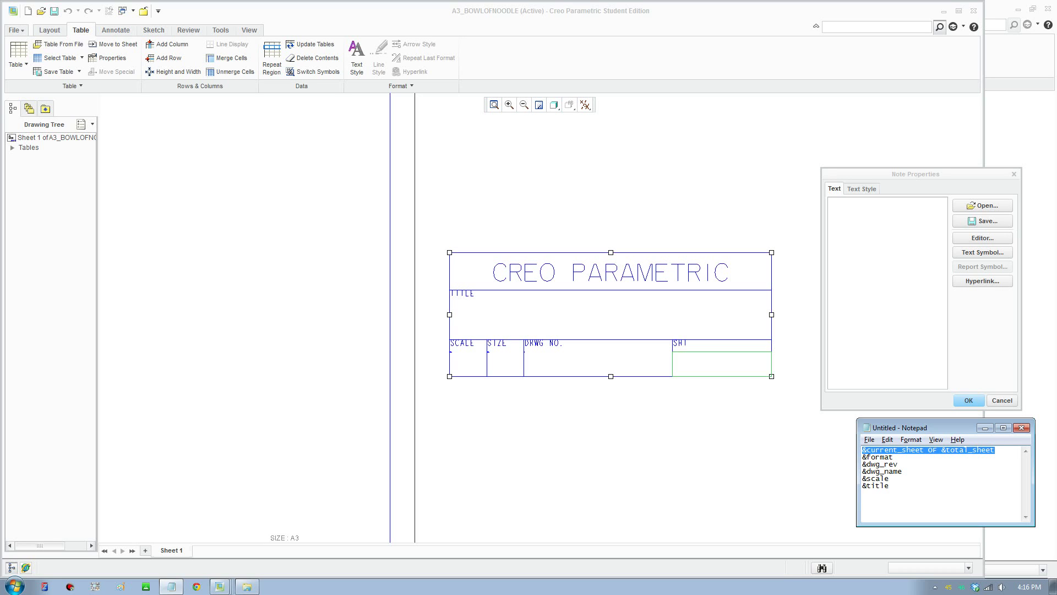
key(alt+Tab)
key(ctrl+v)
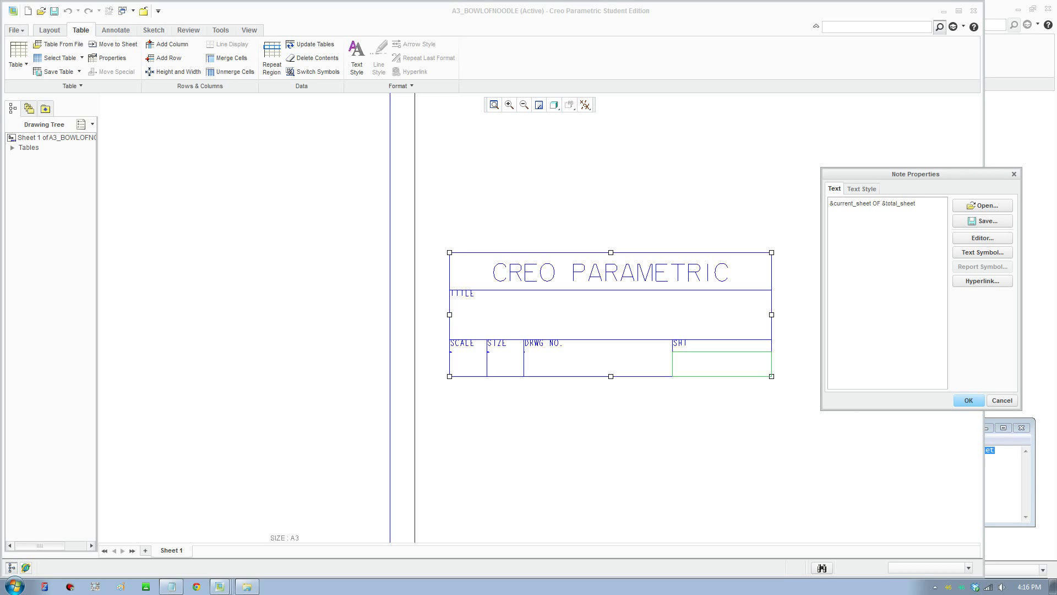
key(Delete)
key(Delete)
text(of)
click(969, 400)
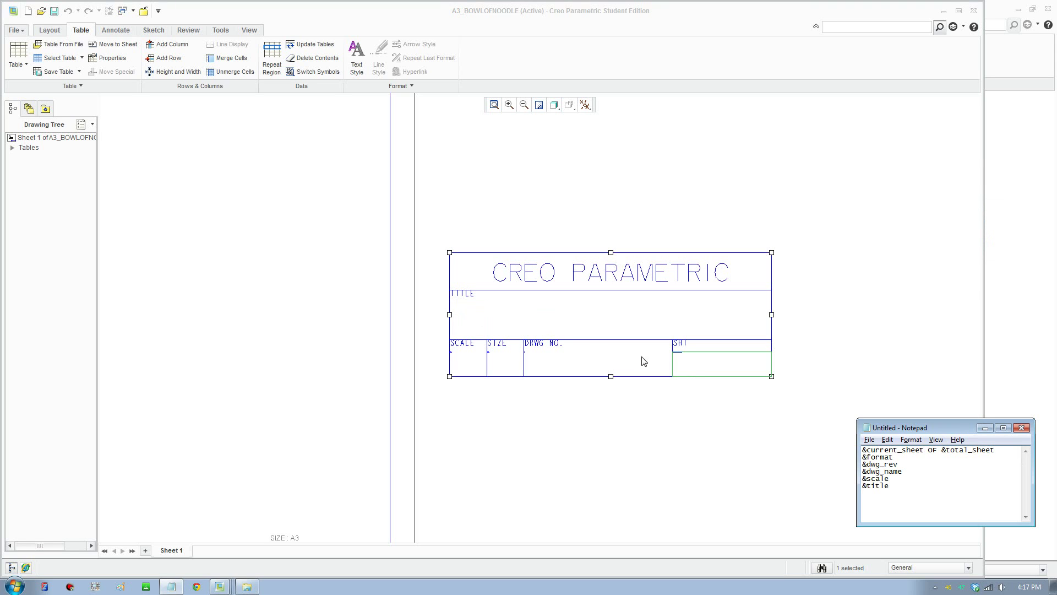
- Set the text height of all four cells in the table's last row to 3.5
click(477, 370)
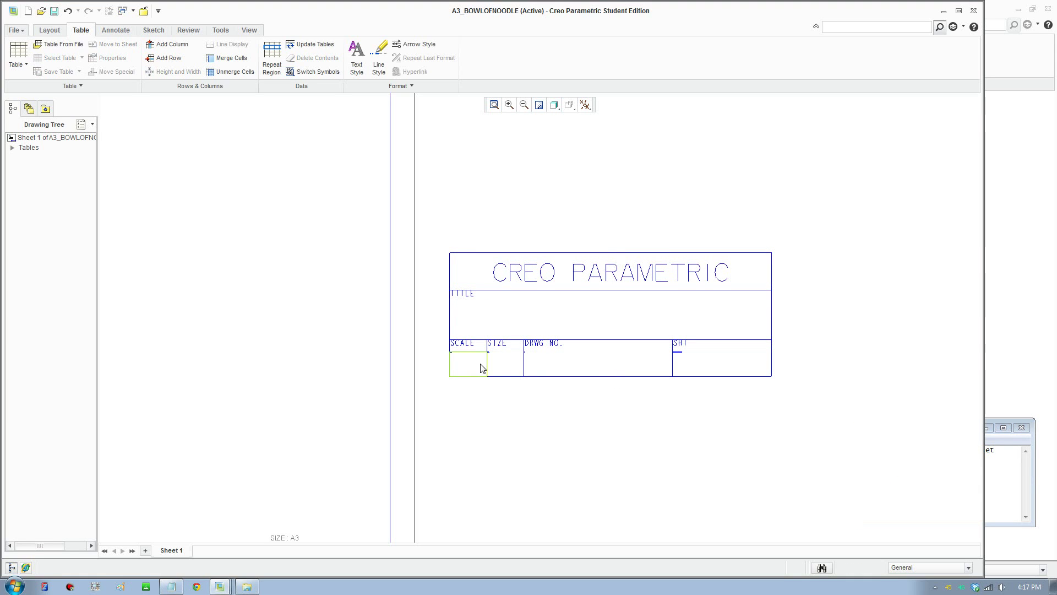
drag(481, 368, 711, 371)
right_drag(710, 371, 700, 367)
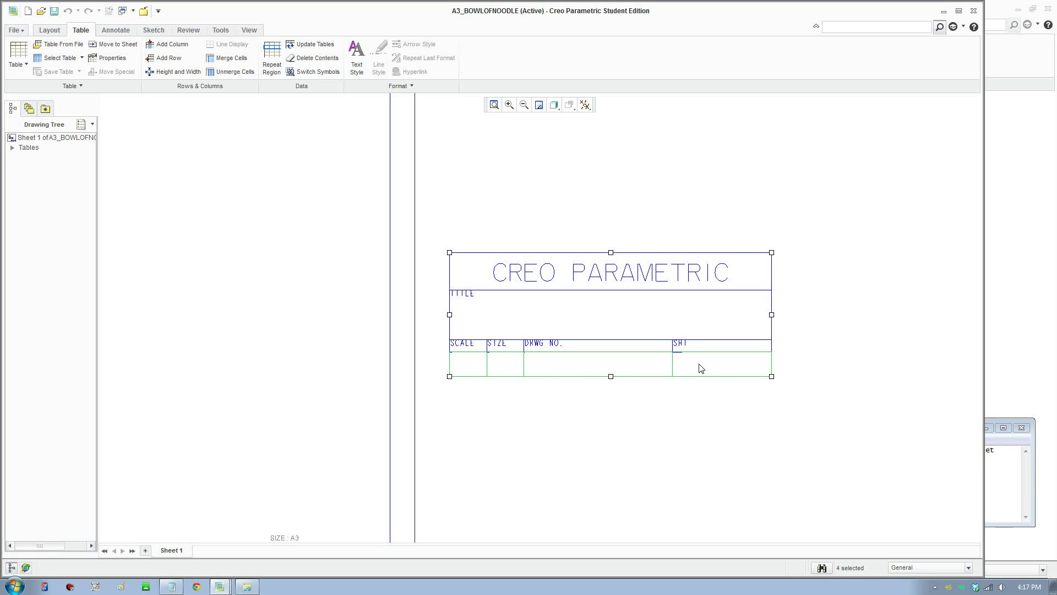
click(463, 367)
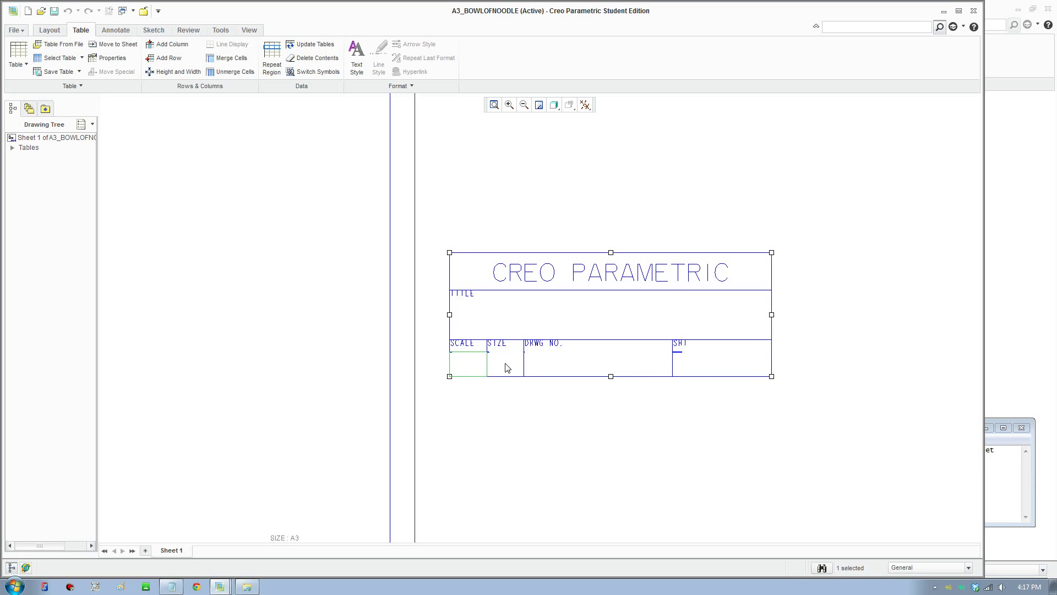
drag(507, 368, 692, 370)
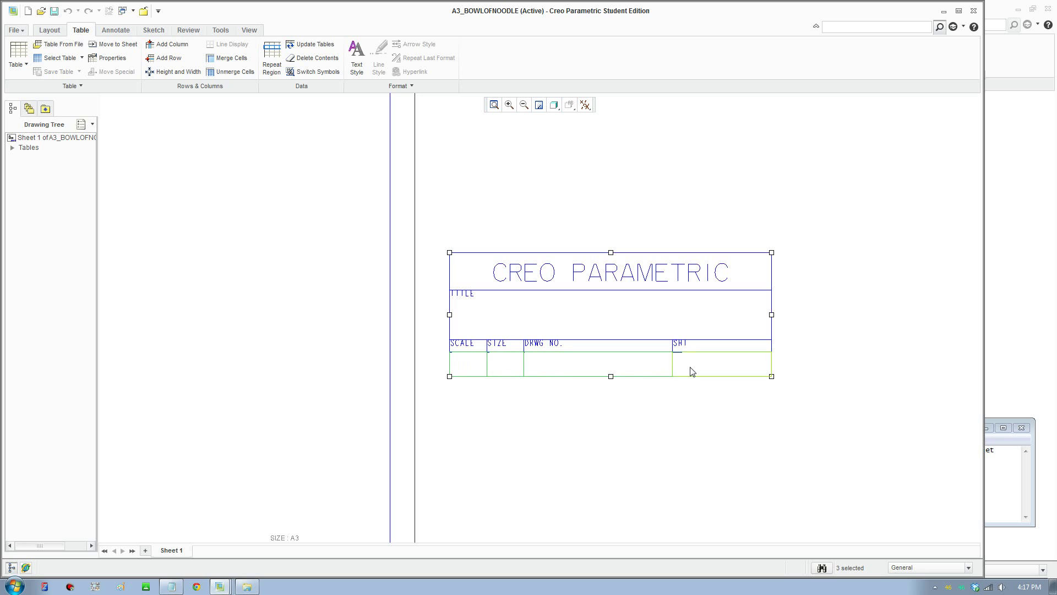
click(356, 60)
drag(925, 180, 826, 165)
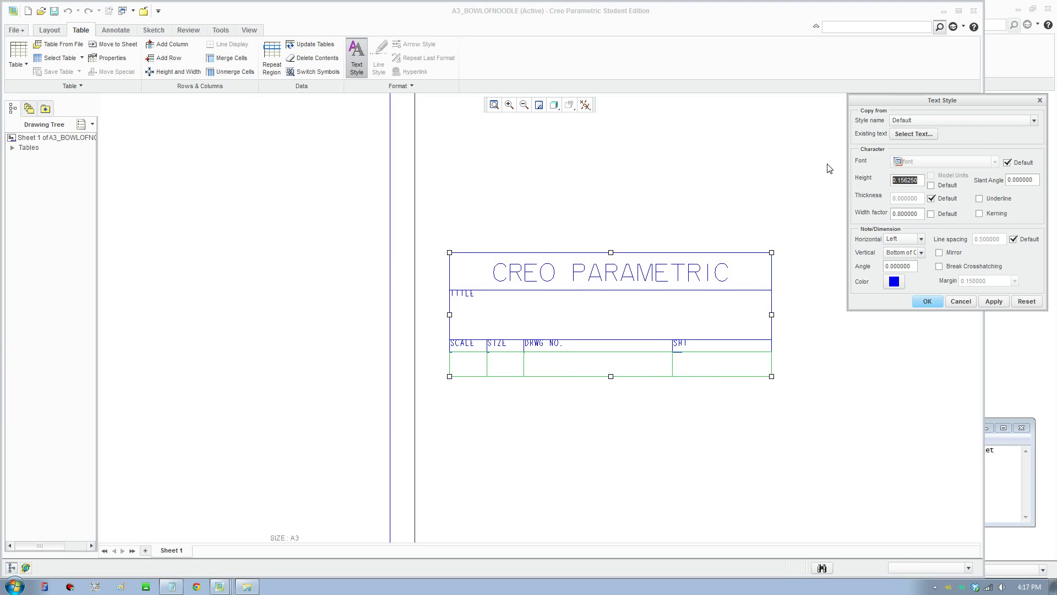
text(3.5)
click(927, 301)
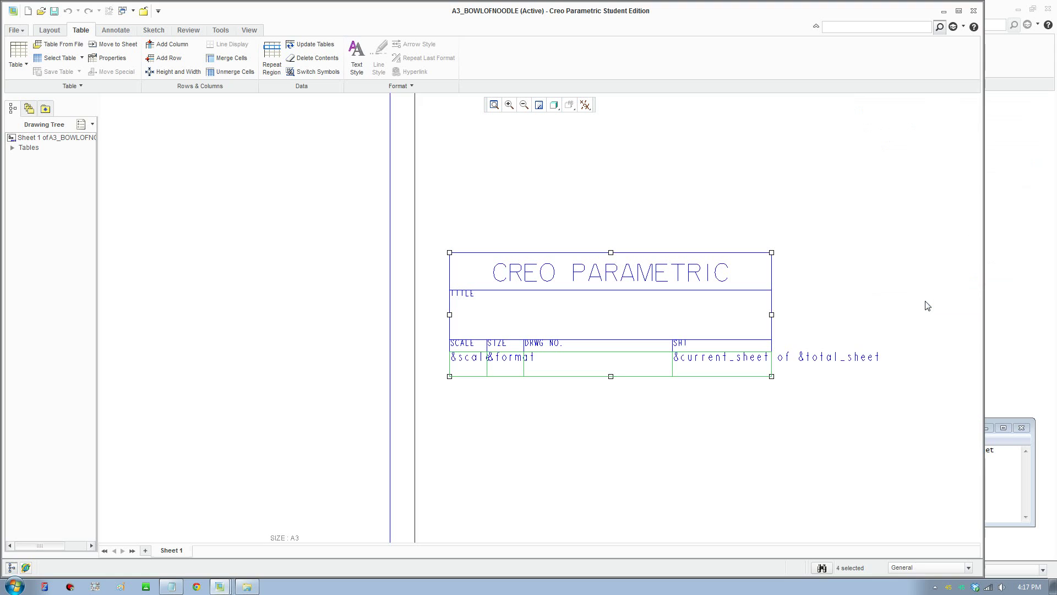
- Align the SCALE label horizontally to Center and vertically to Middle in its cell
double_click(470, 351)
click(858, 189)
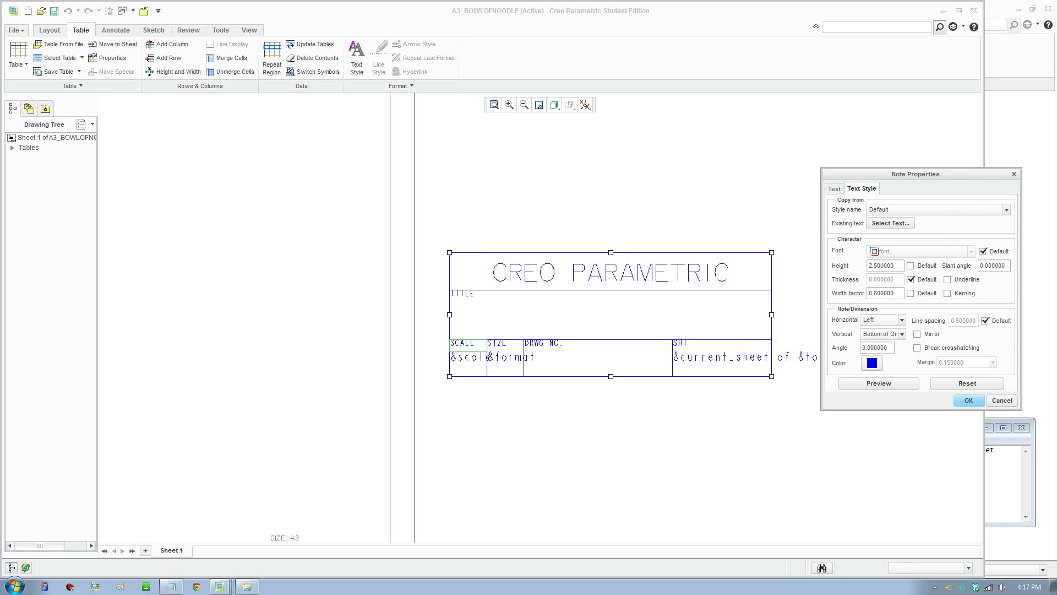
click(883, 321)
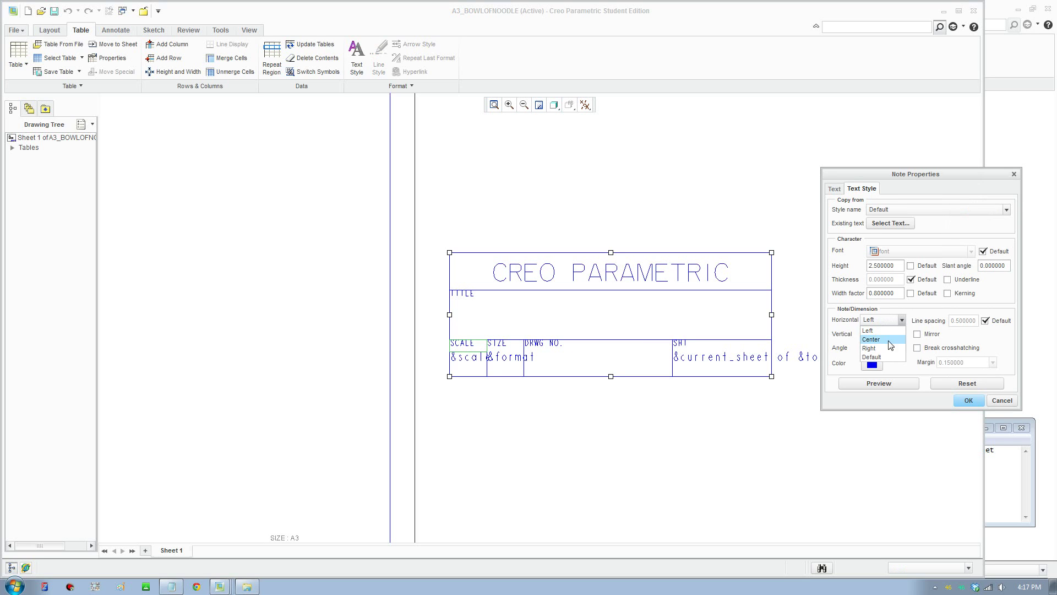
click(877, 338)
click(880, 335)
click(876, 354)
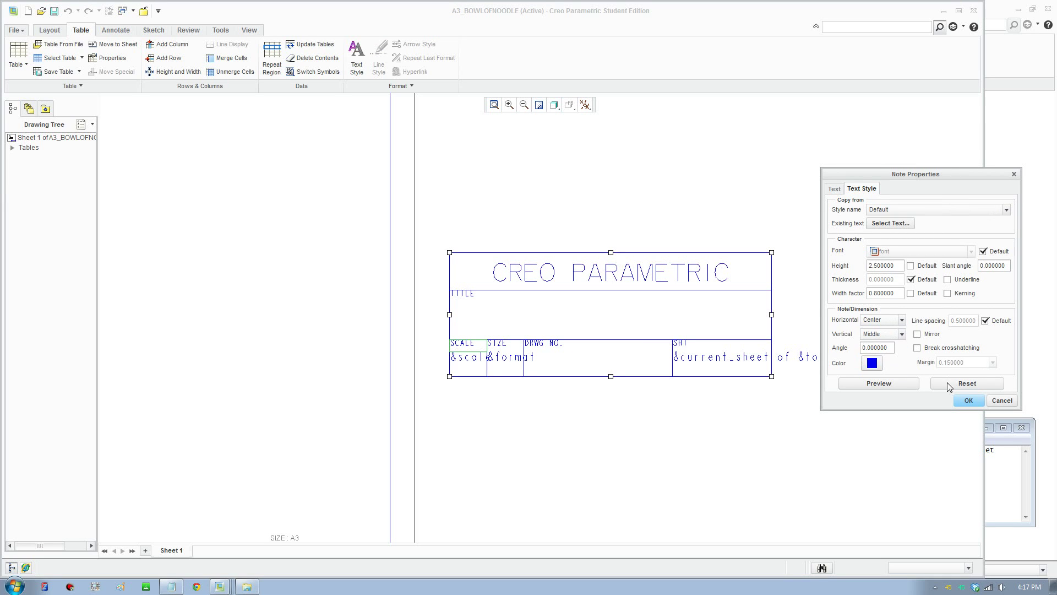
click(969, 400)
- Align the SIZE label horizontally to Center and vertically to Middle in its cell
double_click(507, 352)
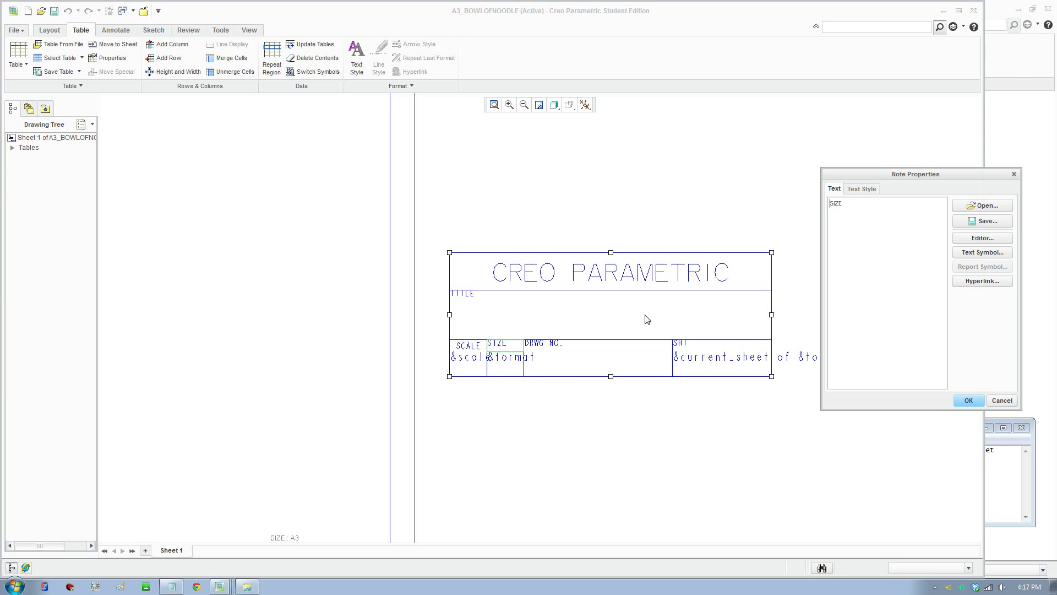
click(858, 189)
click(883, 334)
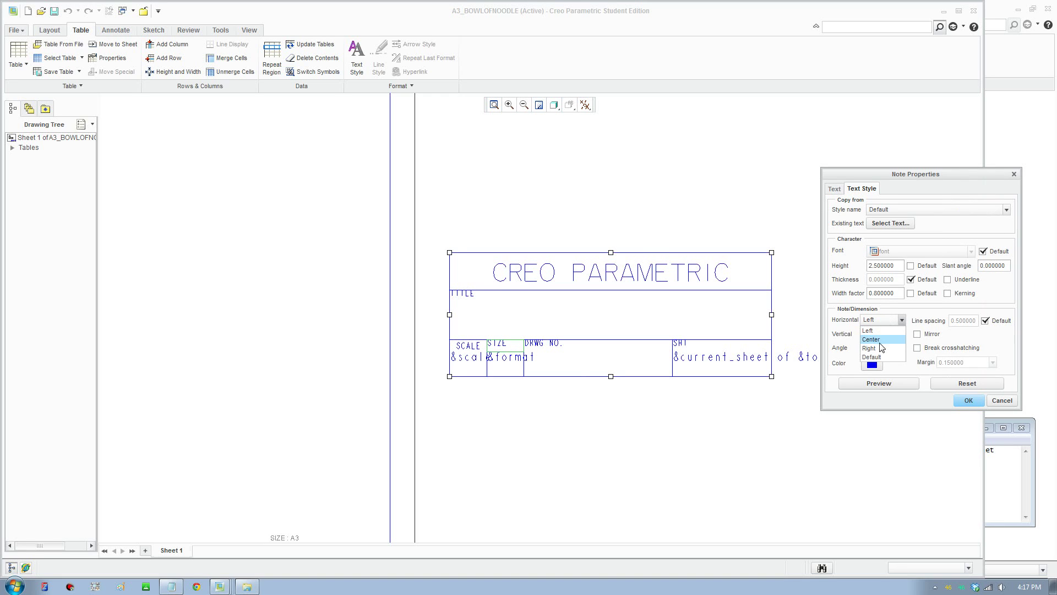
click(882, 337)
click(885, 337)
click(876, 353)
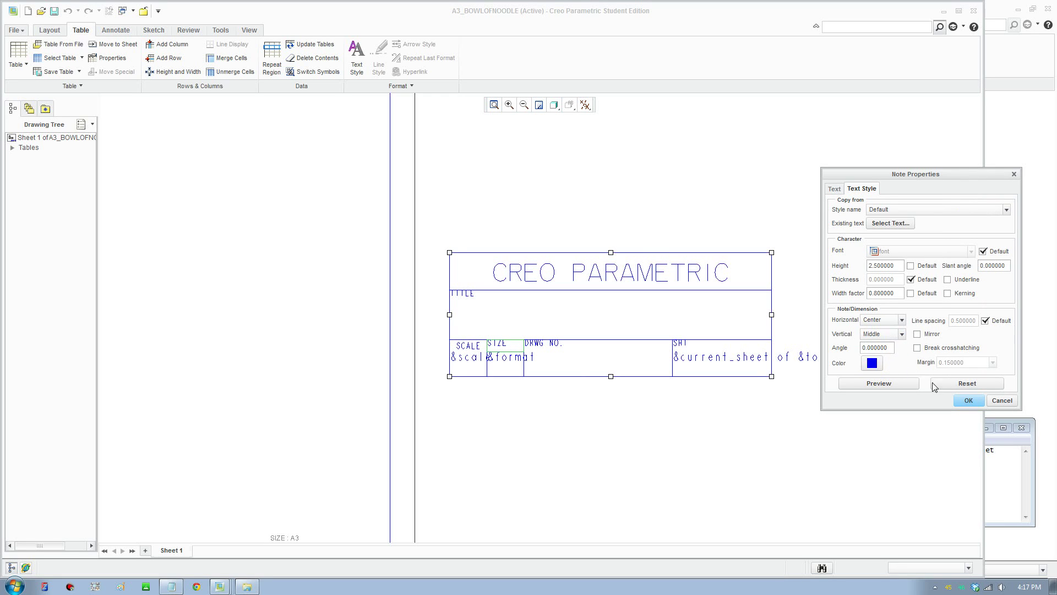
click(968, 400)
- Set the vertical alignment of the DRWG NO. label to Middle
double_click(615, 351)
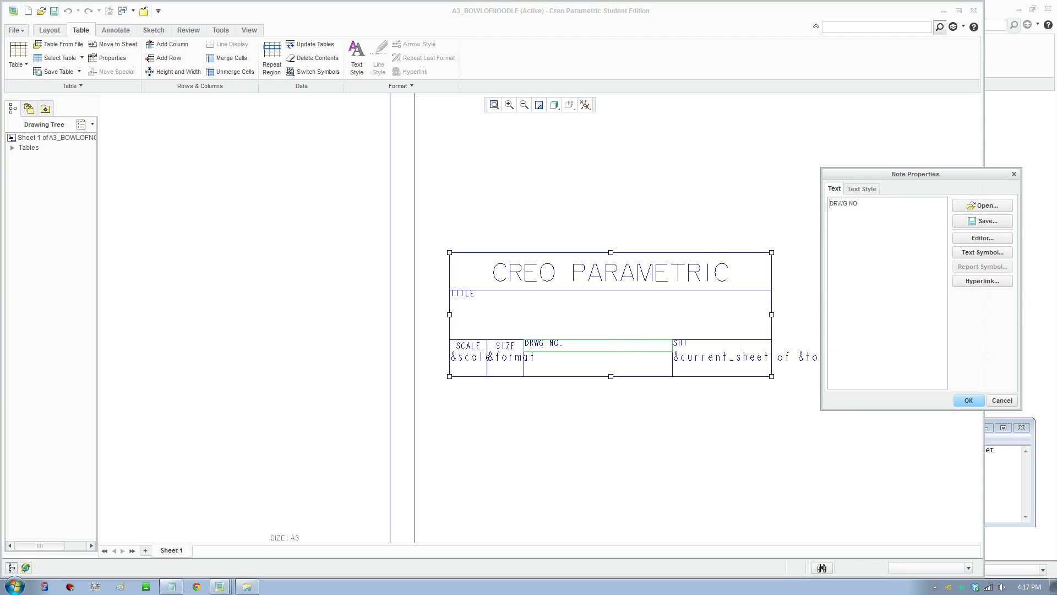
click(863, 189)
click(879, 334)
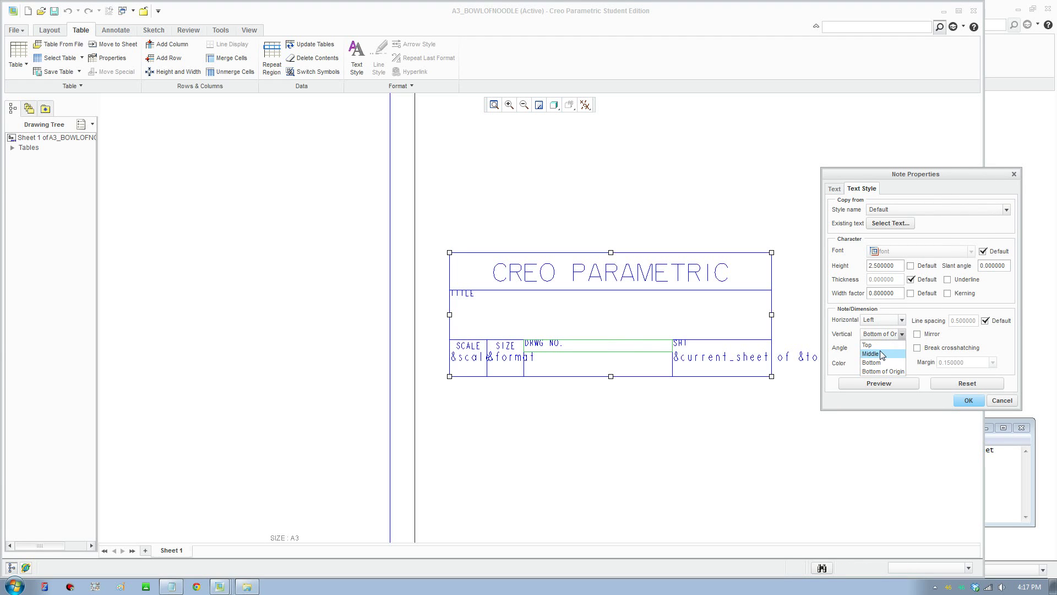
click(876, 354)
click(969, 401)
- Set the vertical alignment of the SHT label to Middle
double_click(735, 350)
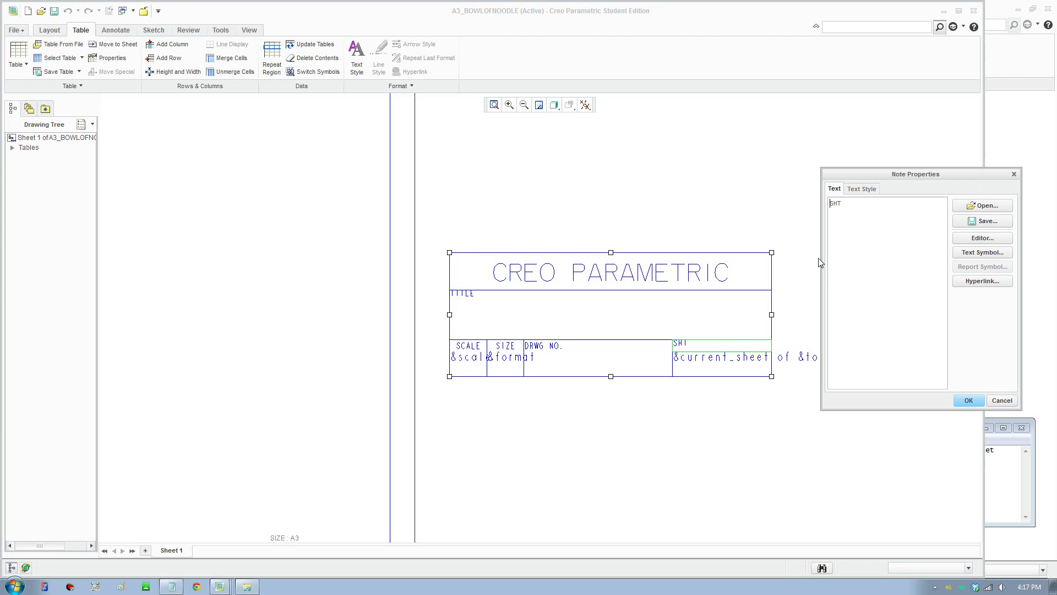
click(860, 189)
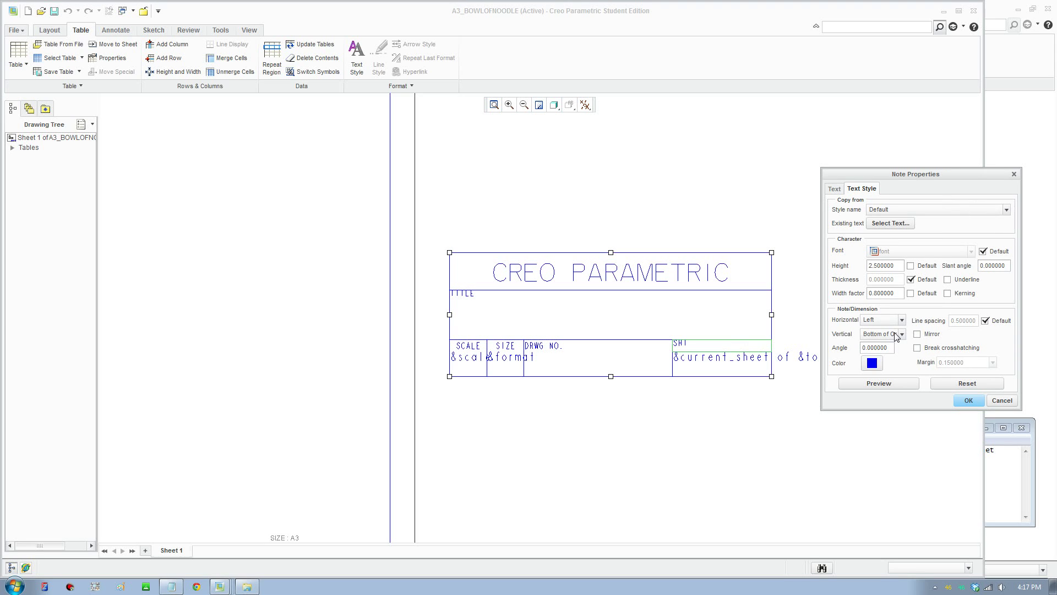
click(895, 335)
click(875, 353)
click(968, 400)
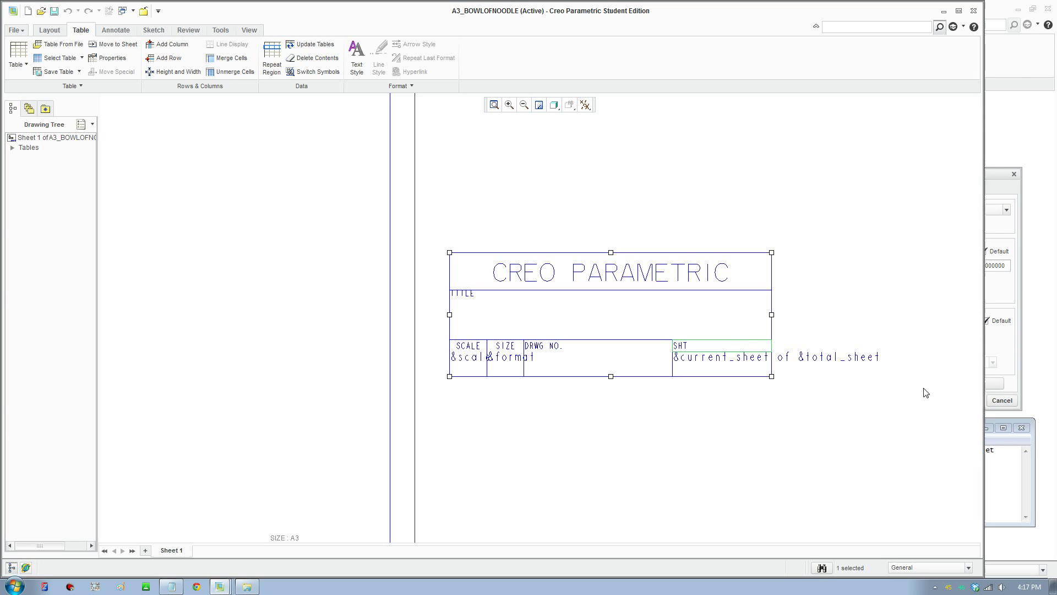
- Set the vertical alignment of the TITLE label to Middle and clear the selection
double_click(470, 296)
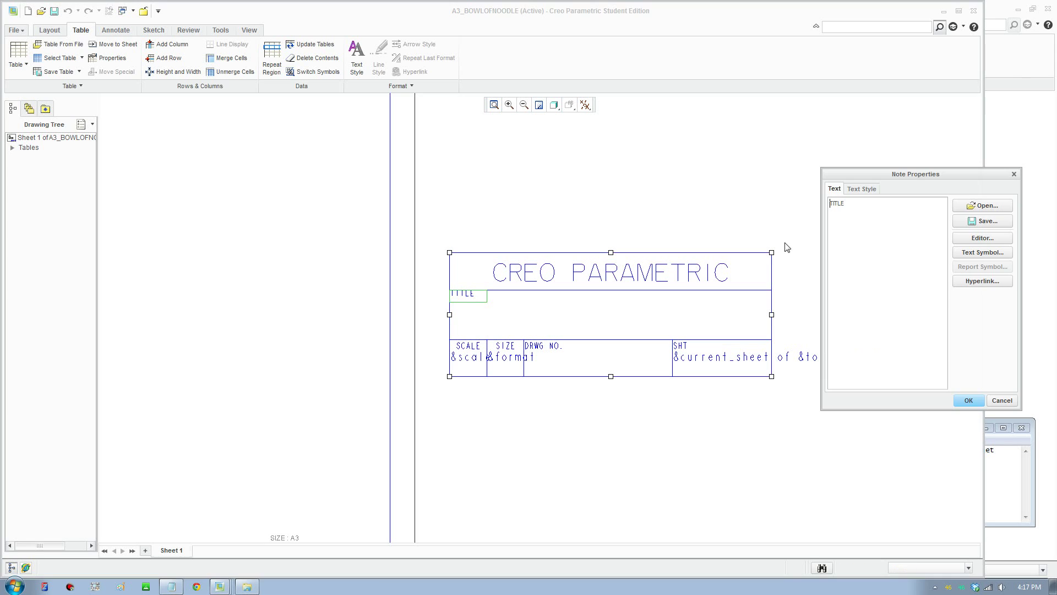
click(860, 191)
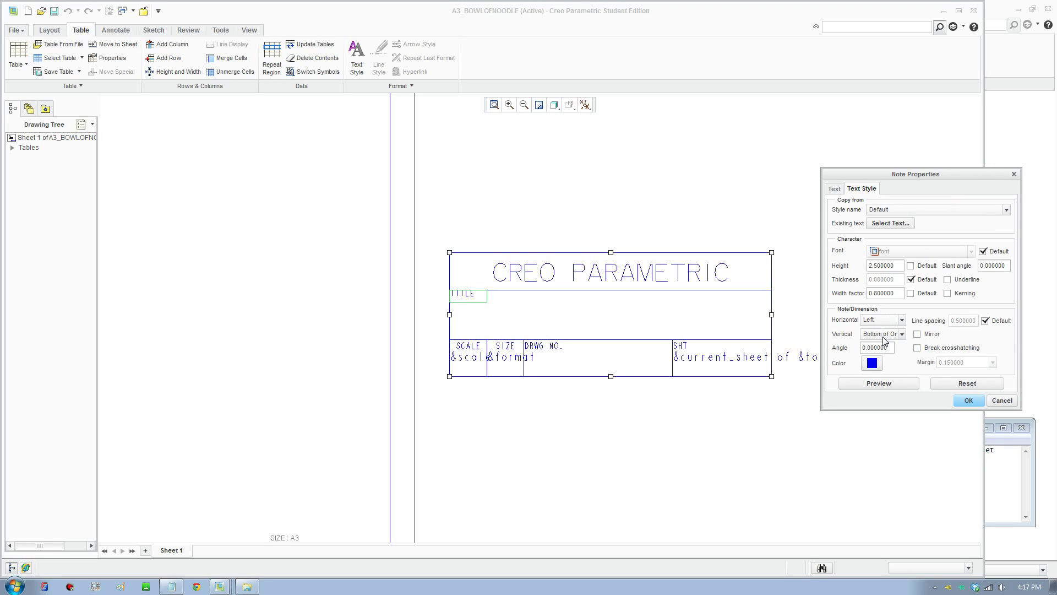
click(883, 335)
click(879, 355)
click(969, 400)
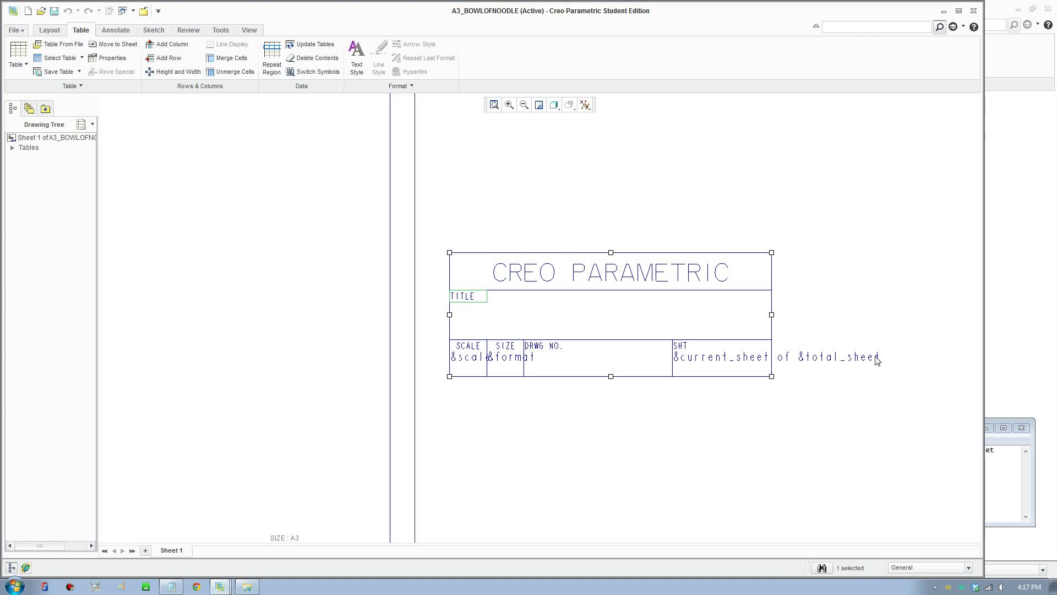
click(683, 418)
scroll(683, 417, down, 5)
scroll(683, 418, up, 1)
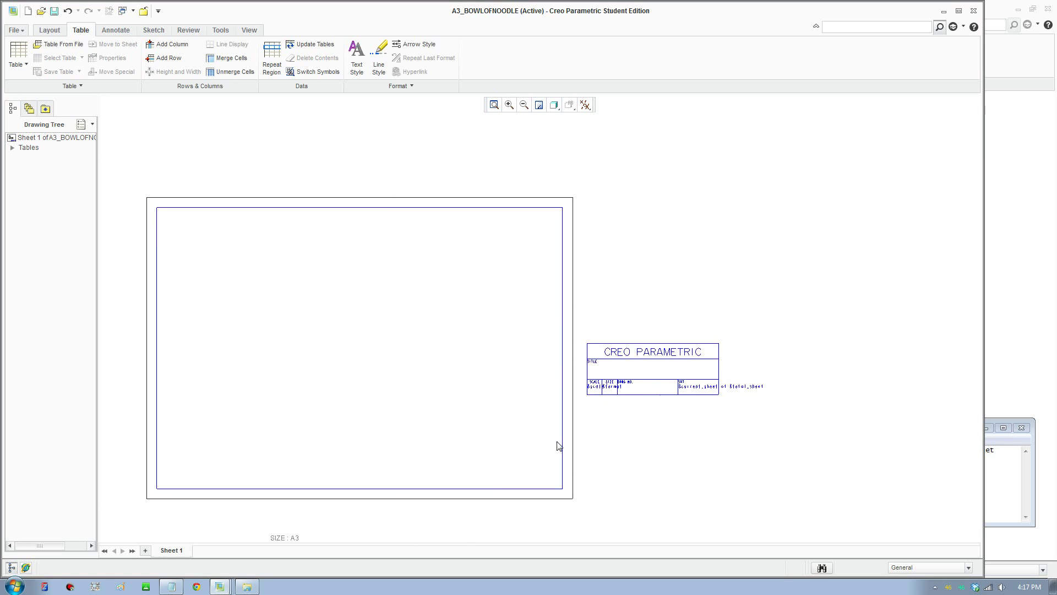
middle_drag(558, 444, 611, 417)
scroll(602, 354, up, 1)
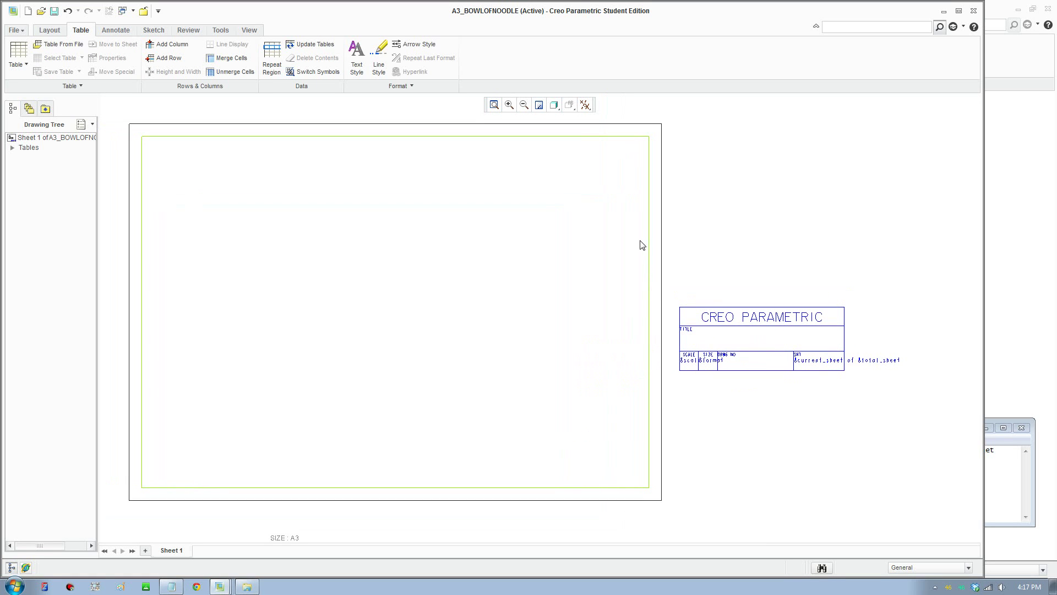
click(649, 223)
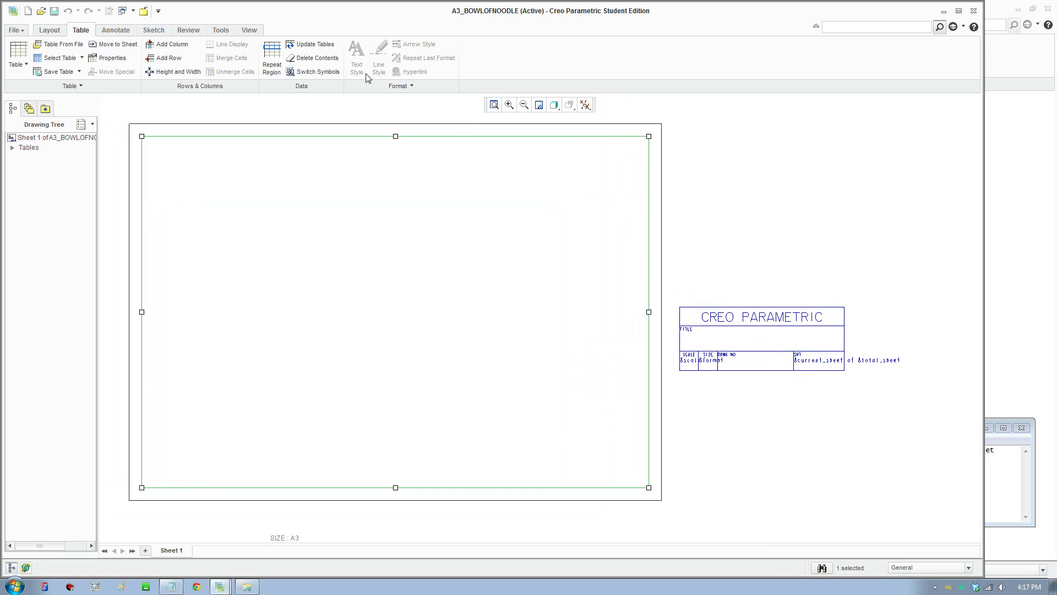
click(12, 148)
click(48, 158)
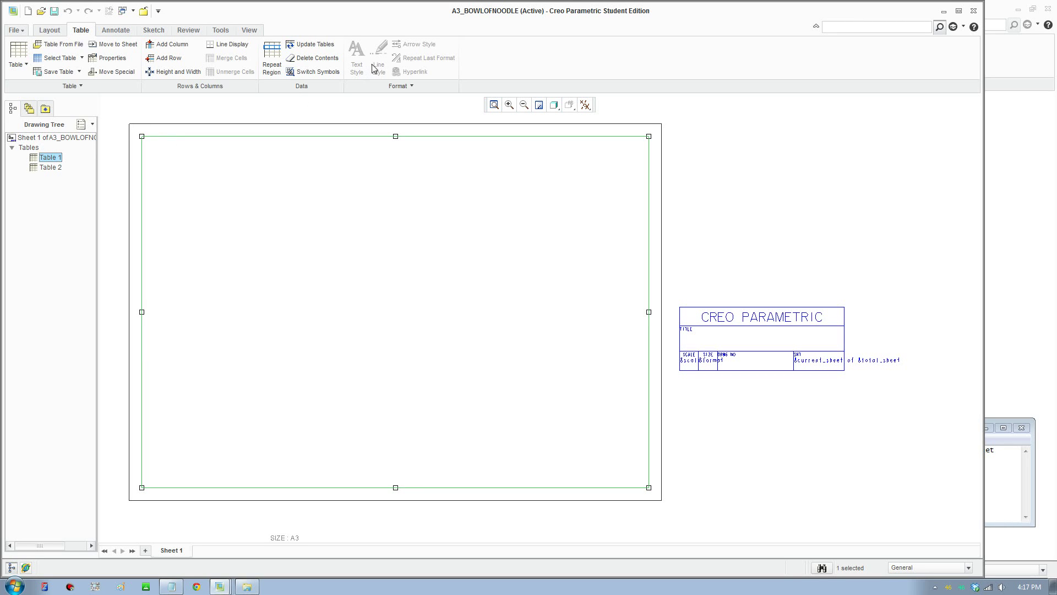
right_click(278, 138)
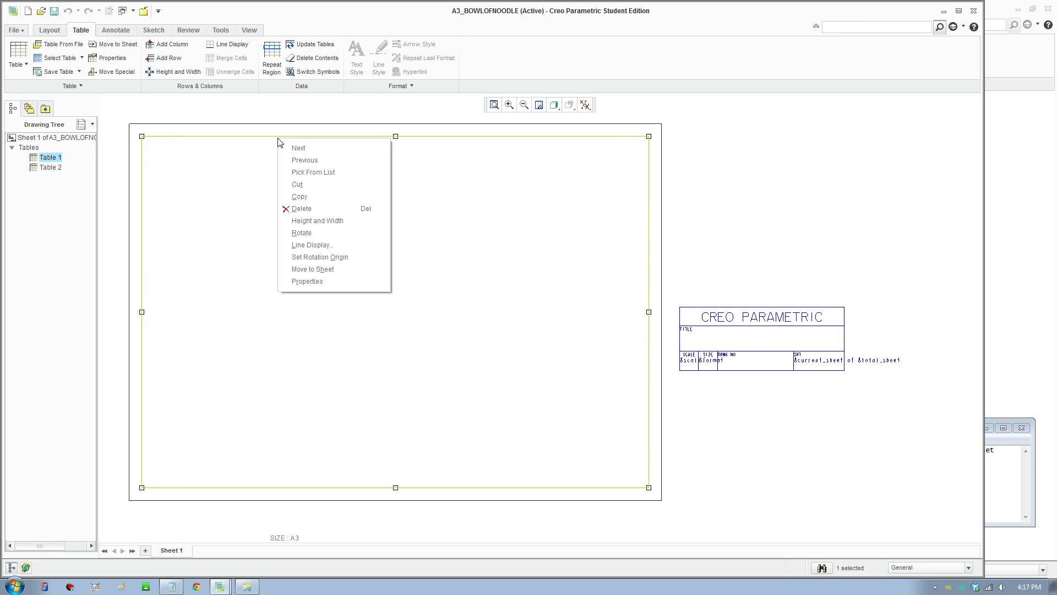
click(328, 245)
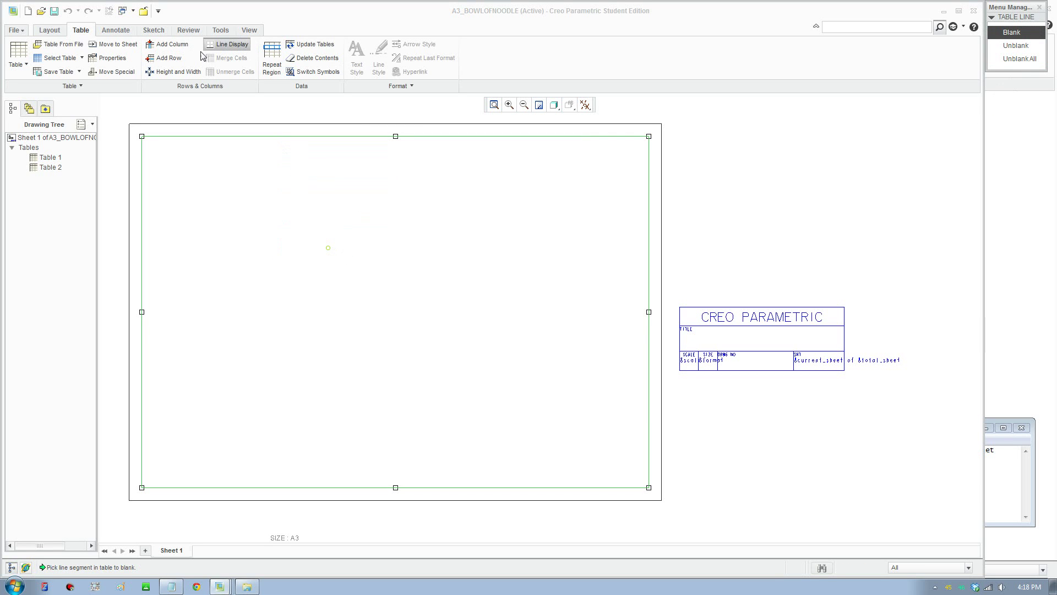
click(172, 44)
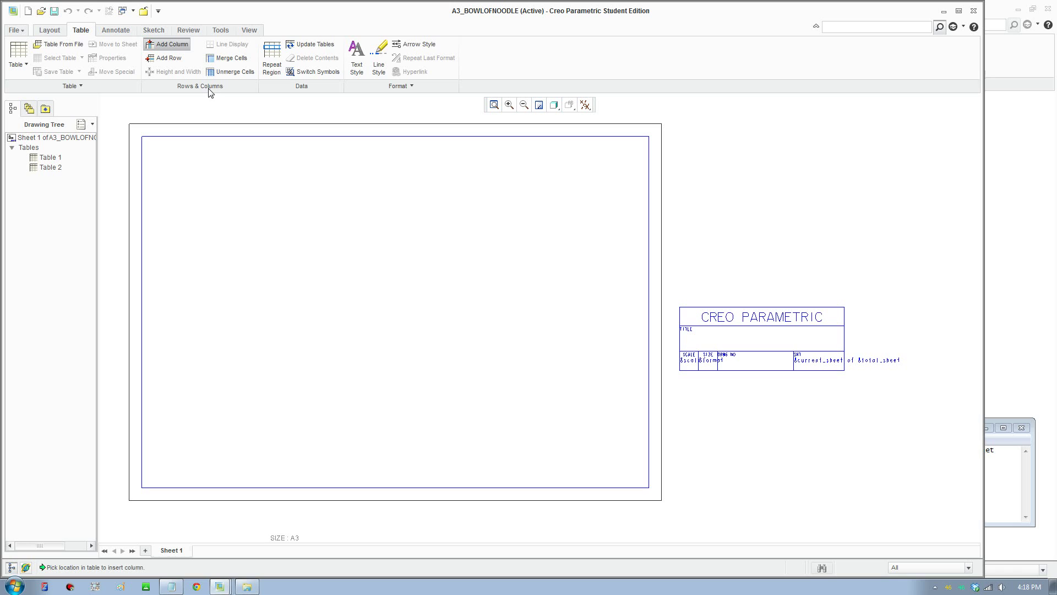
key(Escape)
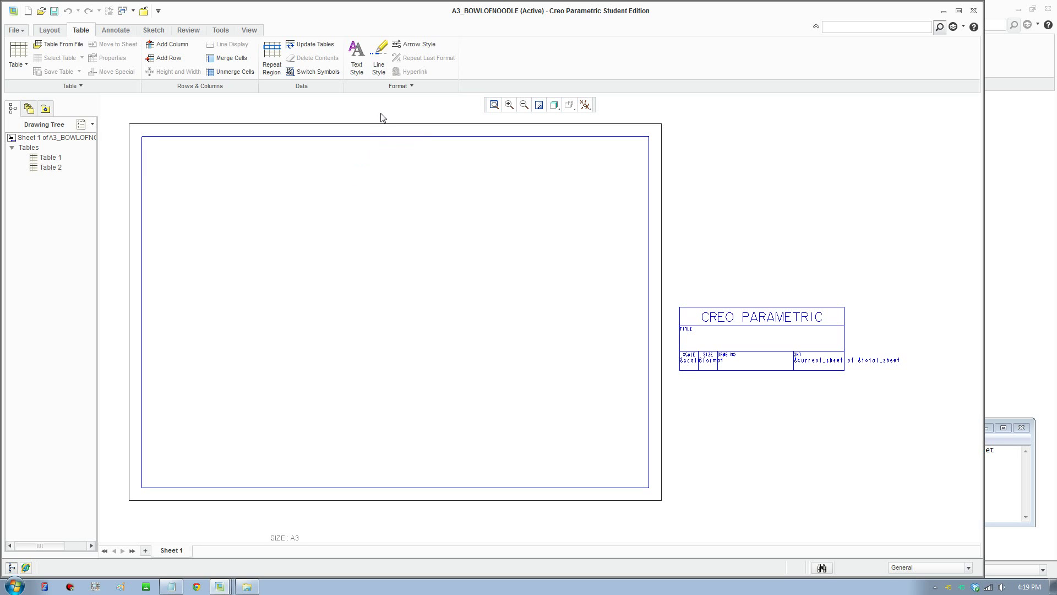
- Change the border table's line style to the black Geometry color with a line width of 1
click(383, 70)
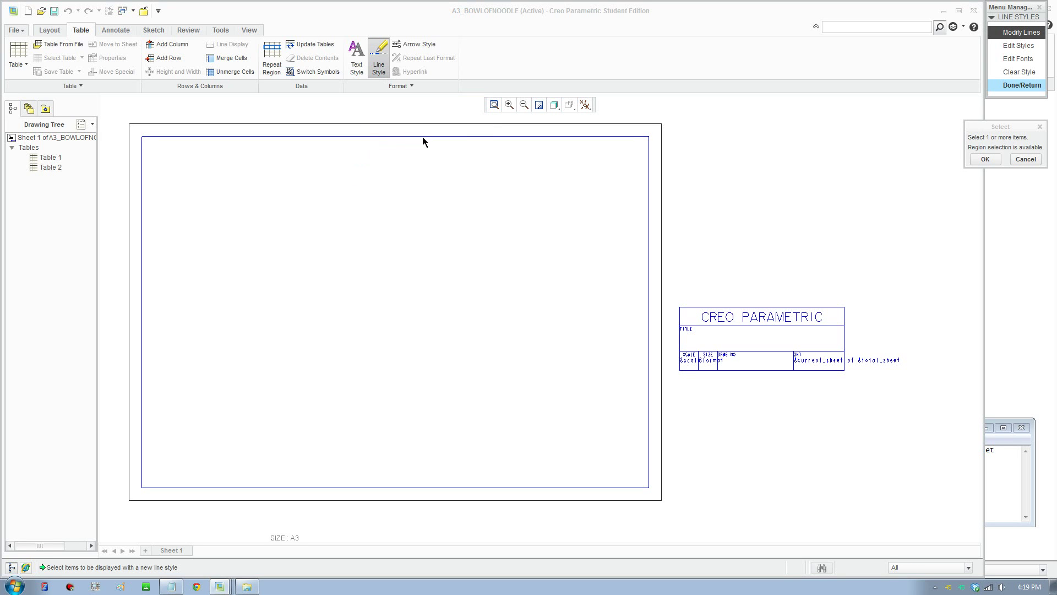
click(583, 134)
drag(660, 125, 130, 524)
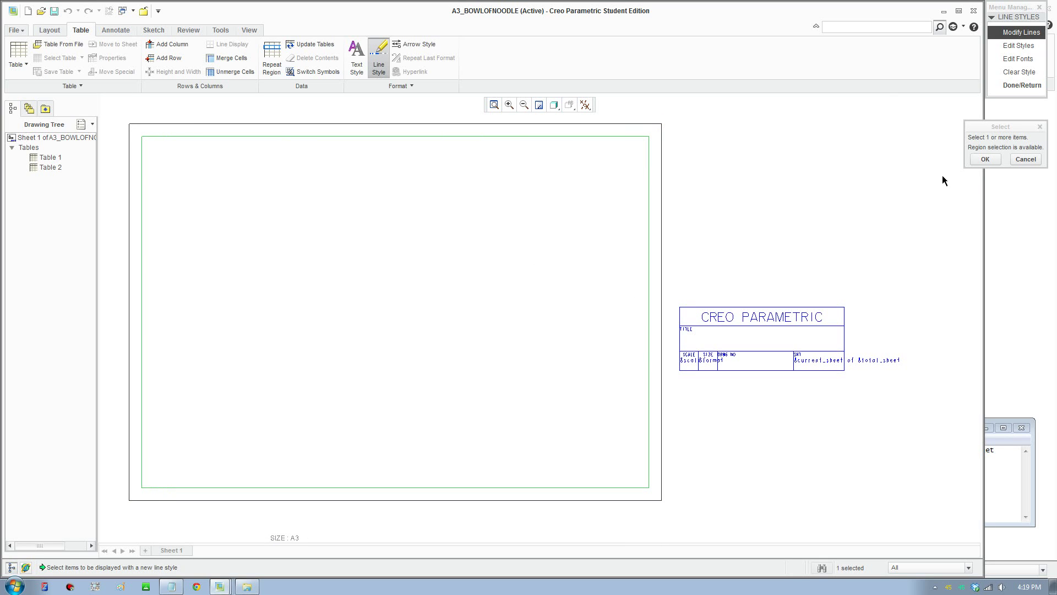
click(990, 160)
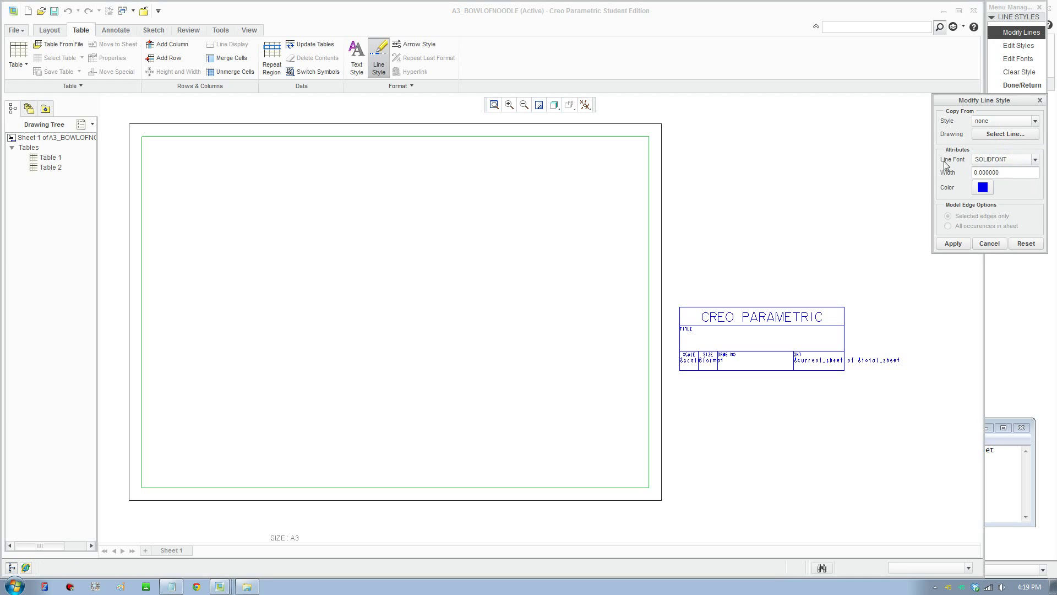
click(983, 188)
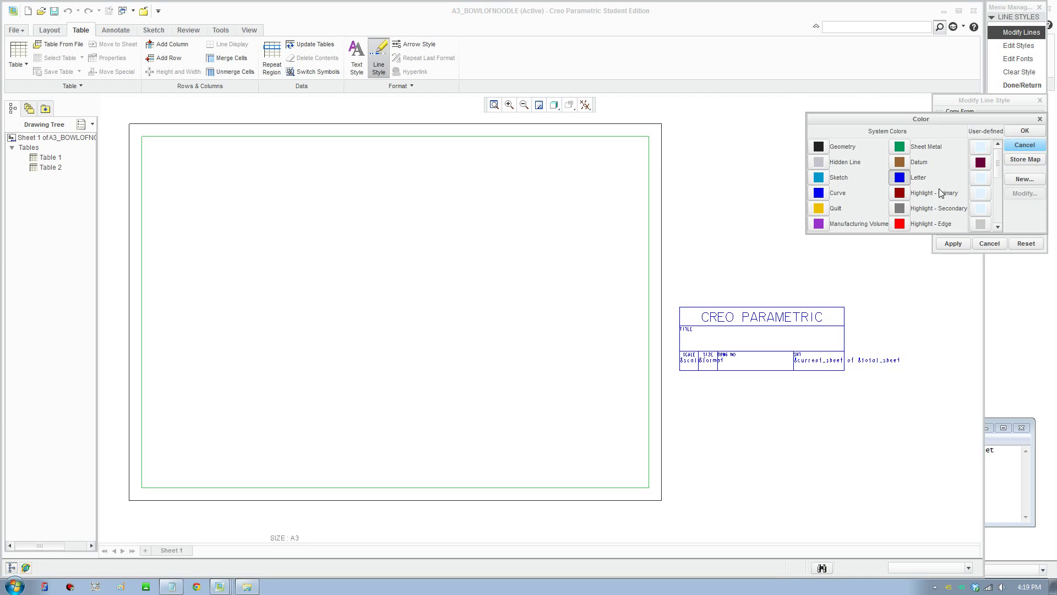
click(1025, 128)
drag(1007, 172, 924, 173)
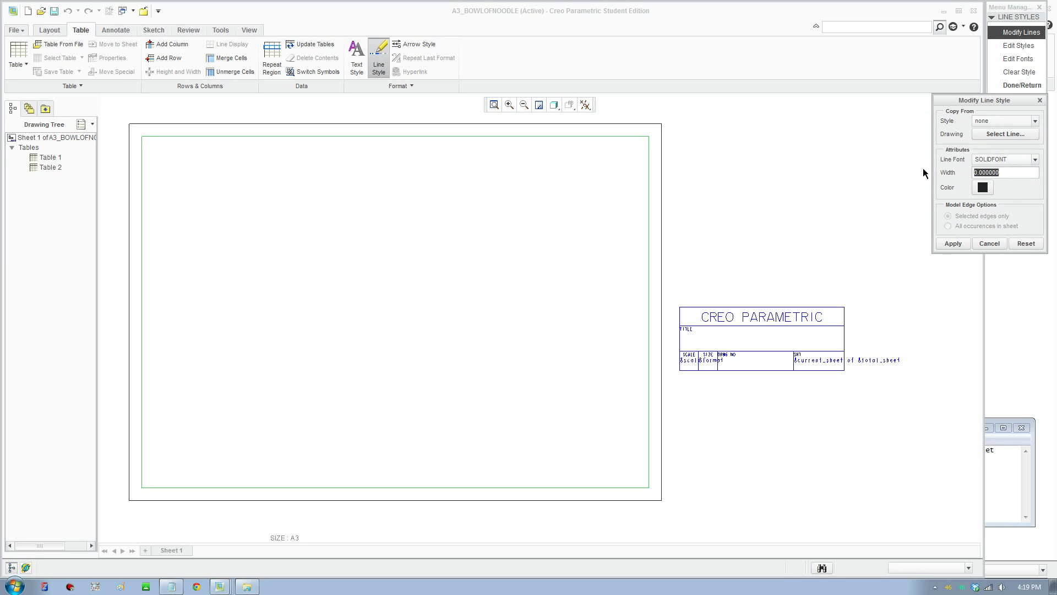
text(1)
click(954, 244)
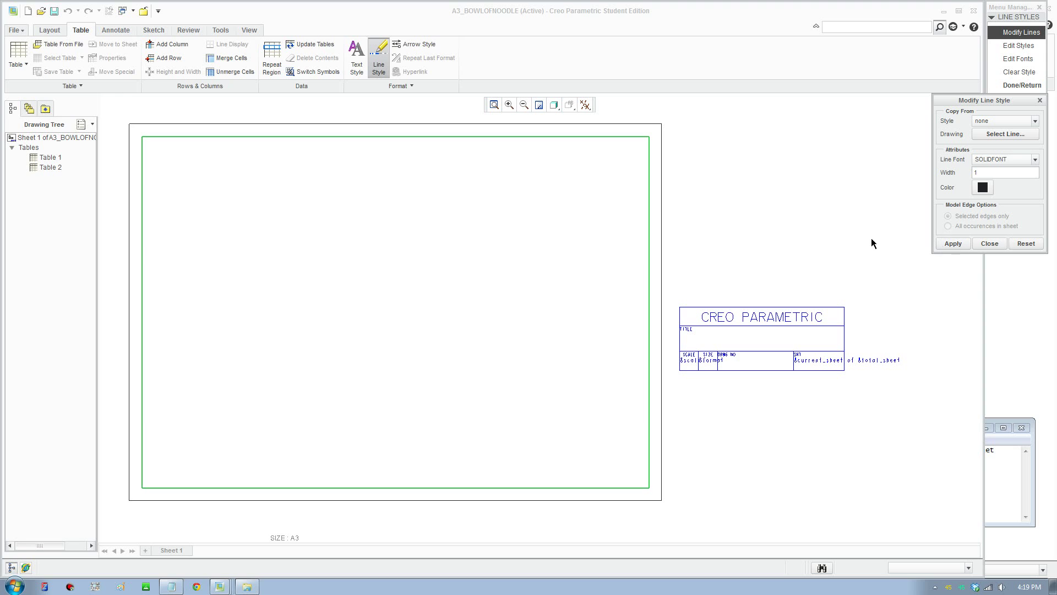
click(991, 243)
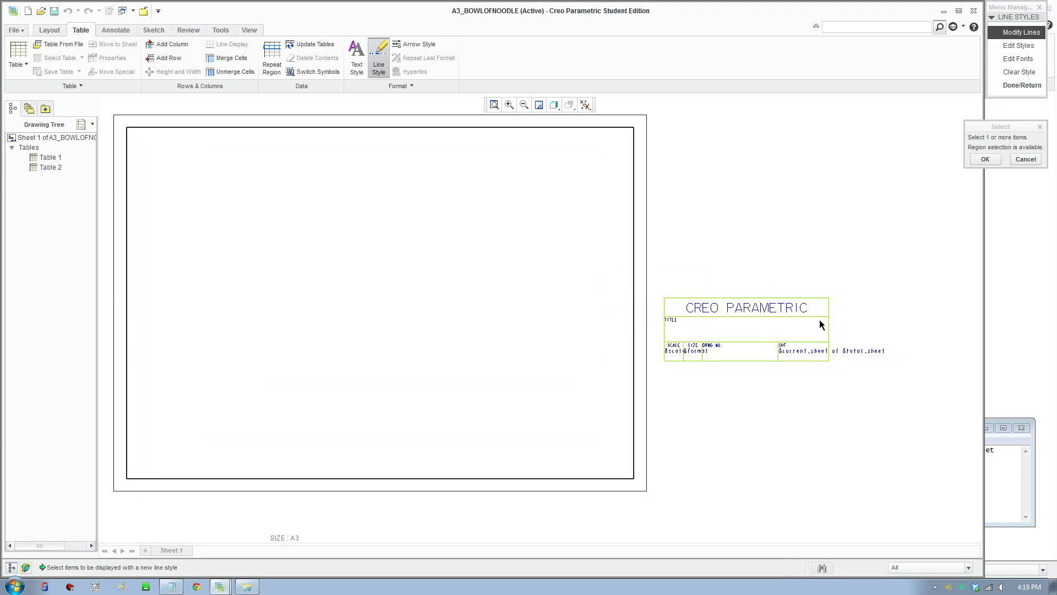
- Change the title block table's line style to the black Geometry color with a line width of 1.5
scroll(897, 305, down, 2)
drag(885, 272, 521, 458)
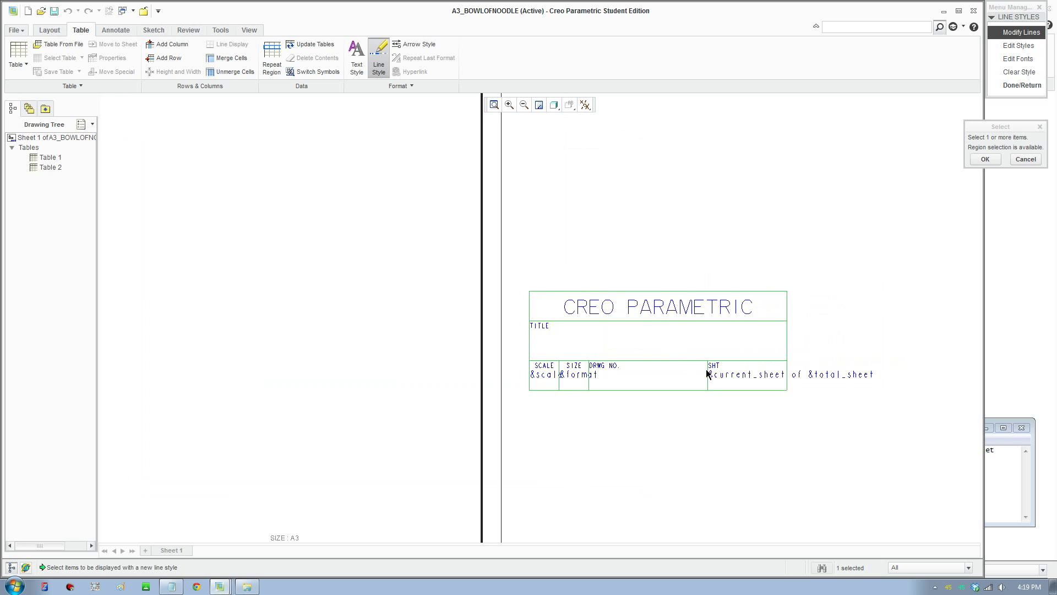
click(985, 159)
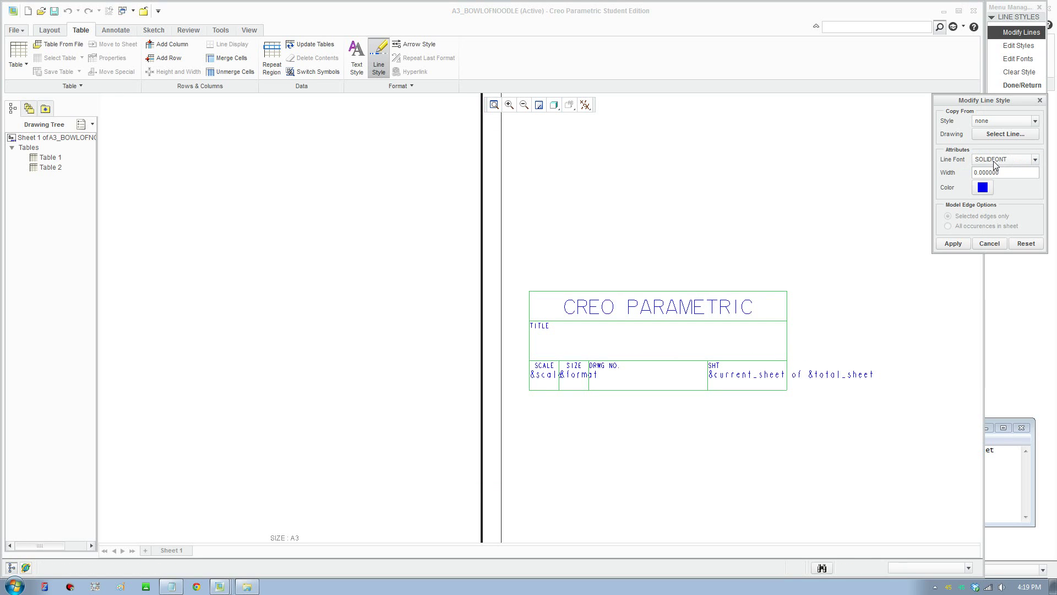
click(986, 185)
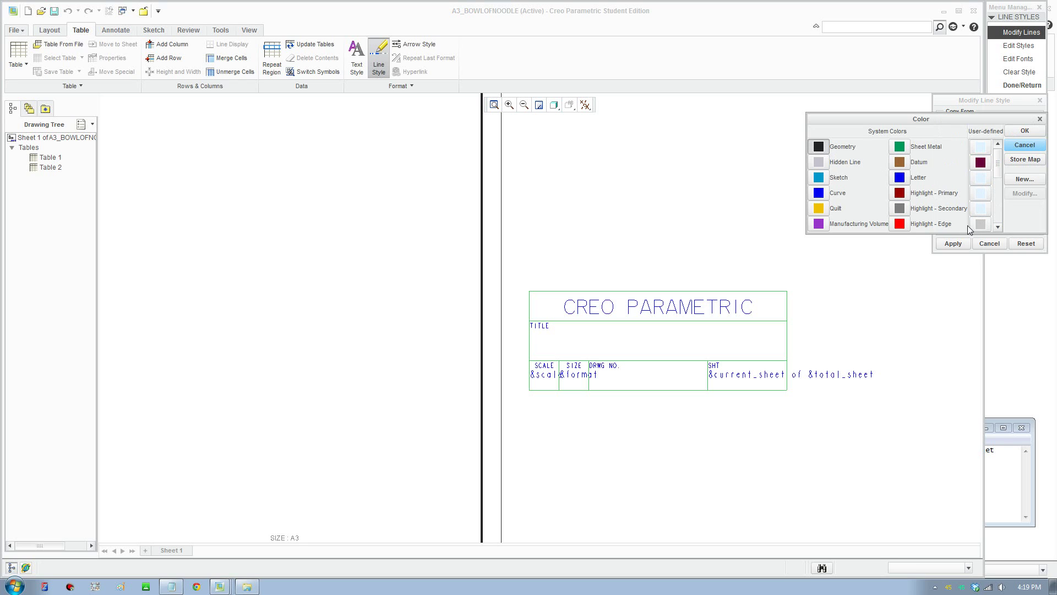
click(1024, 130)
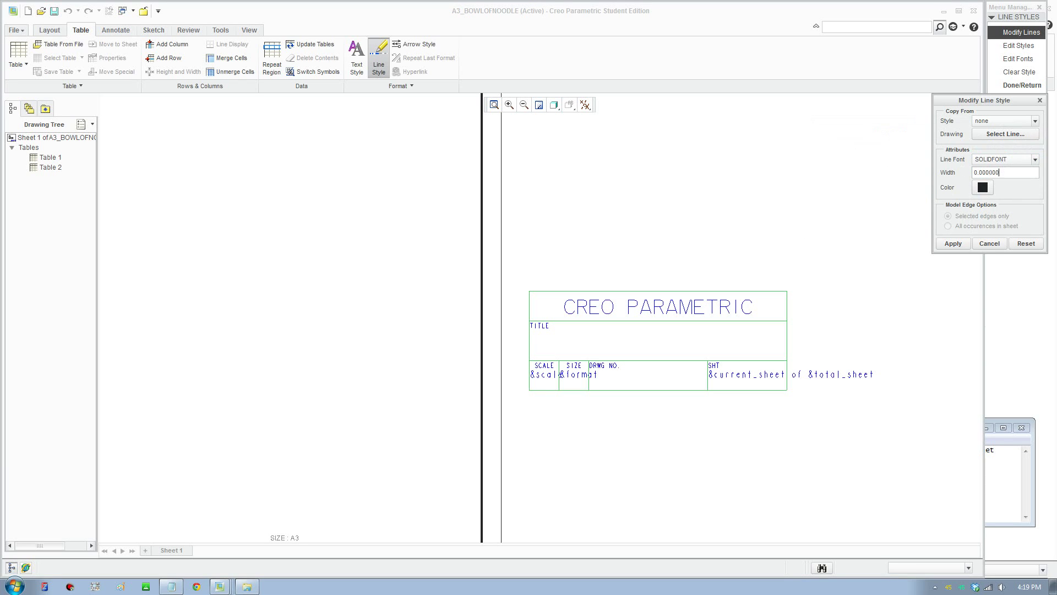
drag(999, 173, 933, 171)
text(1.5)
click(956, 246)
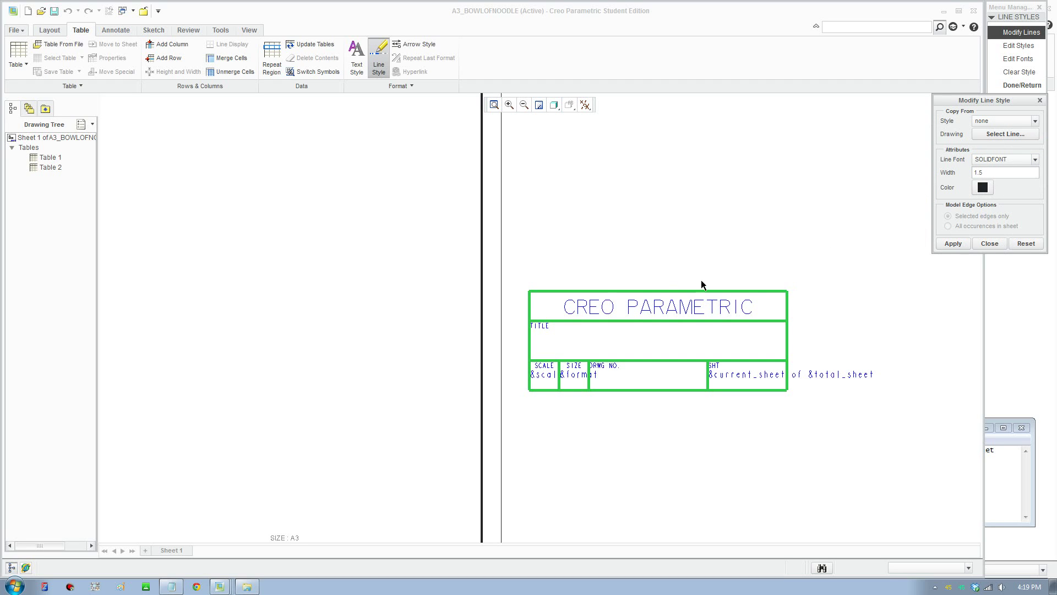
- Set the title block table's line width to 1 and finish modifying line styles
scroll(645, 287, up, 3)
key(BackSpace)
key(BackSpace)
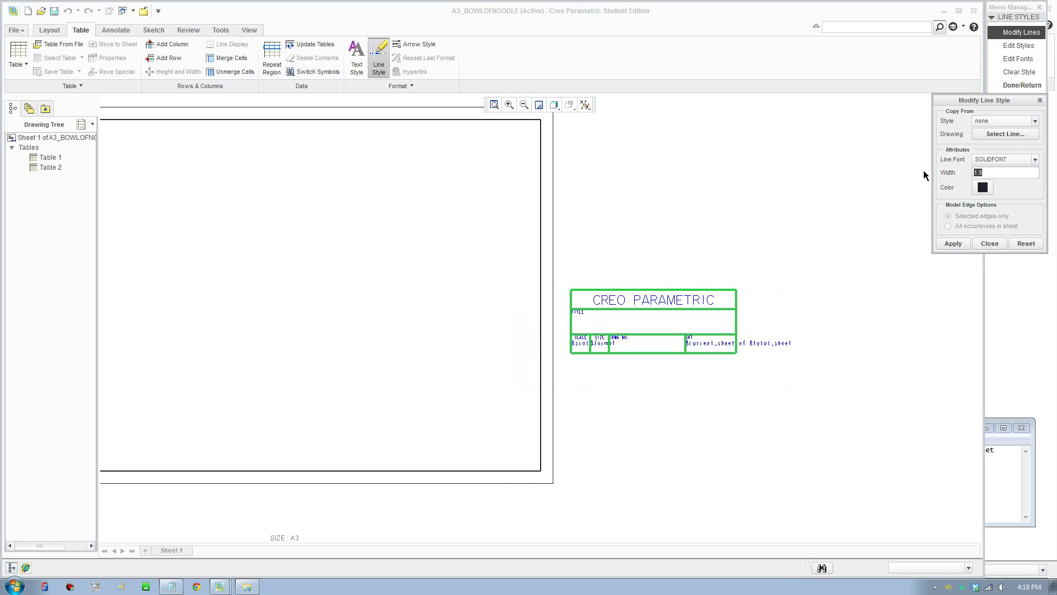
click(955, 244)
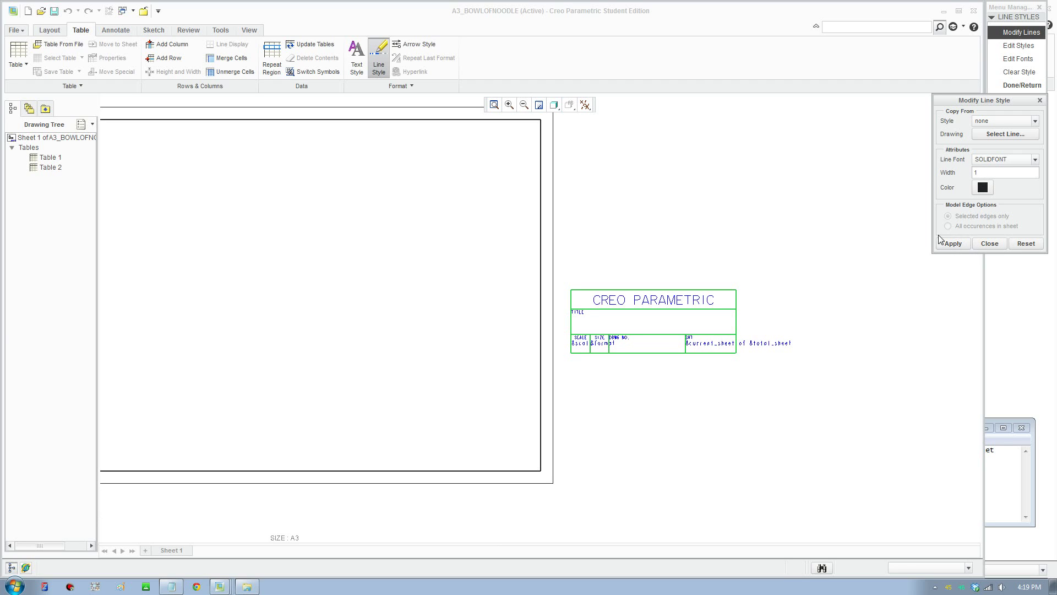
click(865, 278)
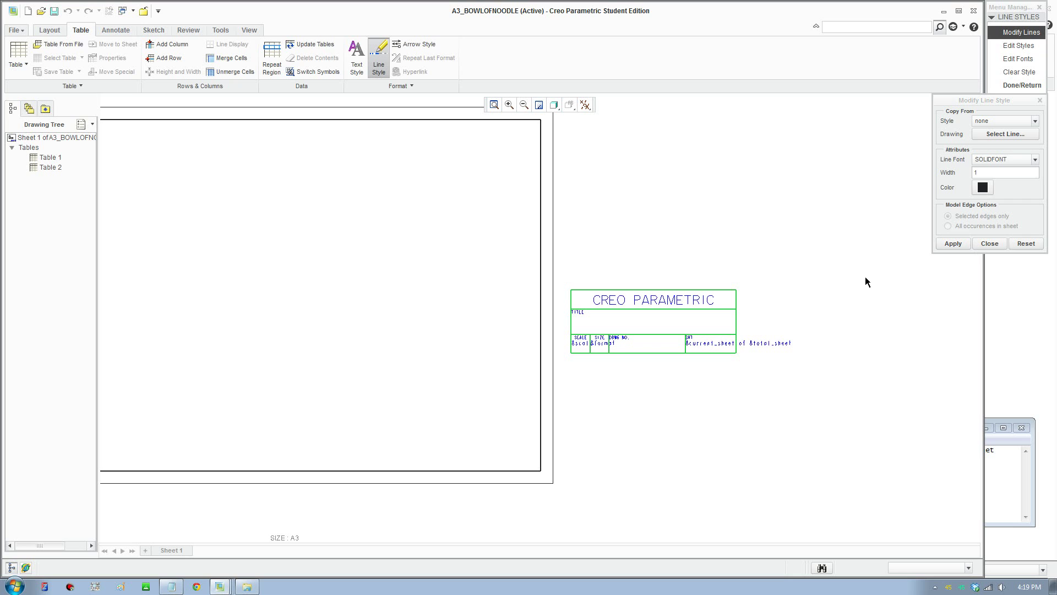
click(981, 245)
scroll(752, 294, up, 3)
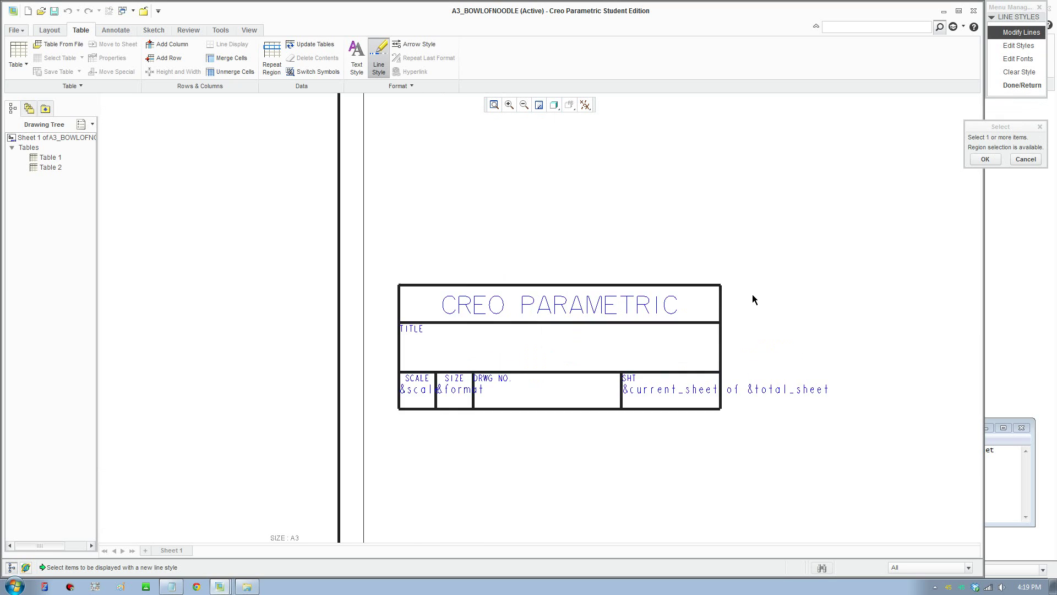
scroll(752, 300, up, 2)
scroll(447, 333, up, 1)
scroll(482, 330, down, 4)
click(678, 339)
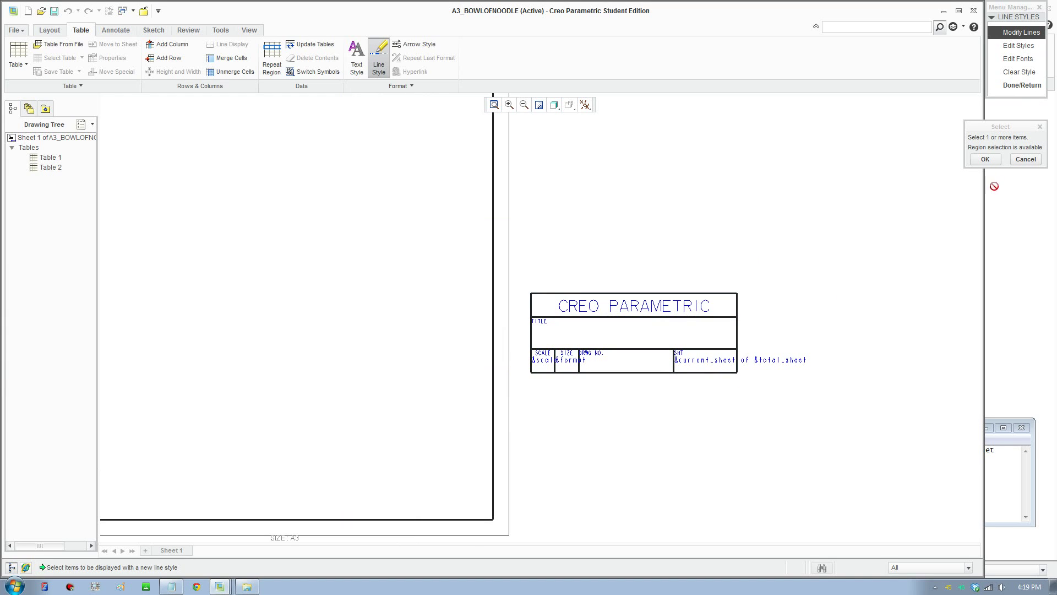
click(1016, 86)
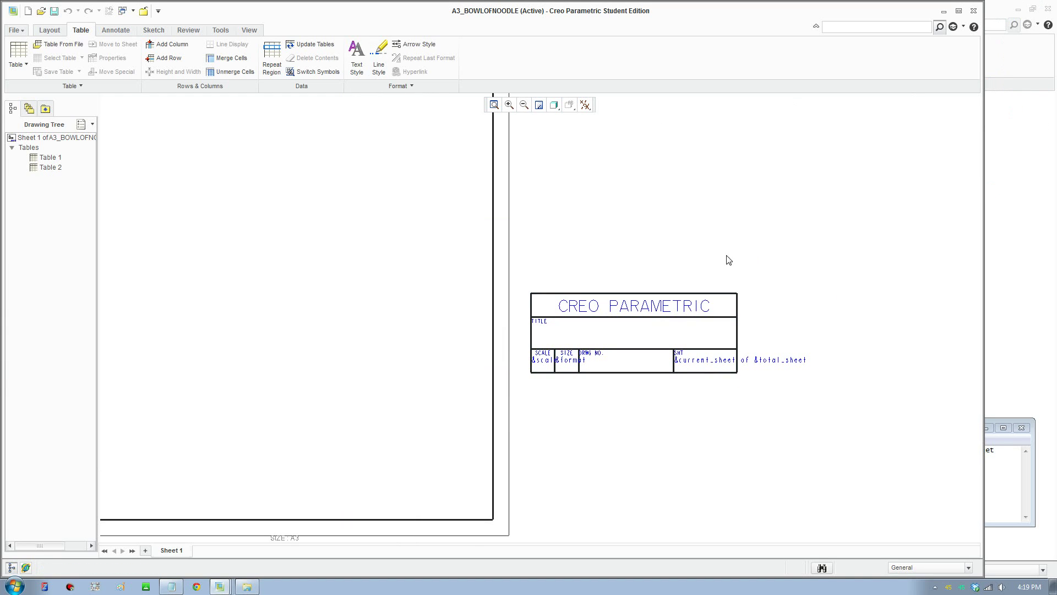
- Change the text color of the title block's CREO PARAMETRIC heading to the black Geometry color
click(733, 300)
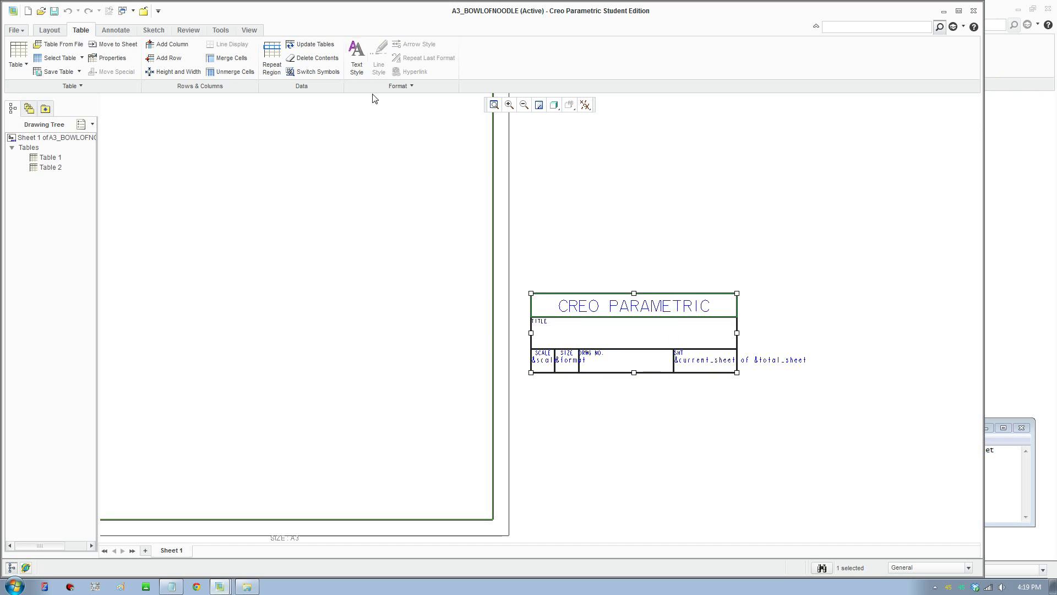
click(356, 66)
click(898, 286)
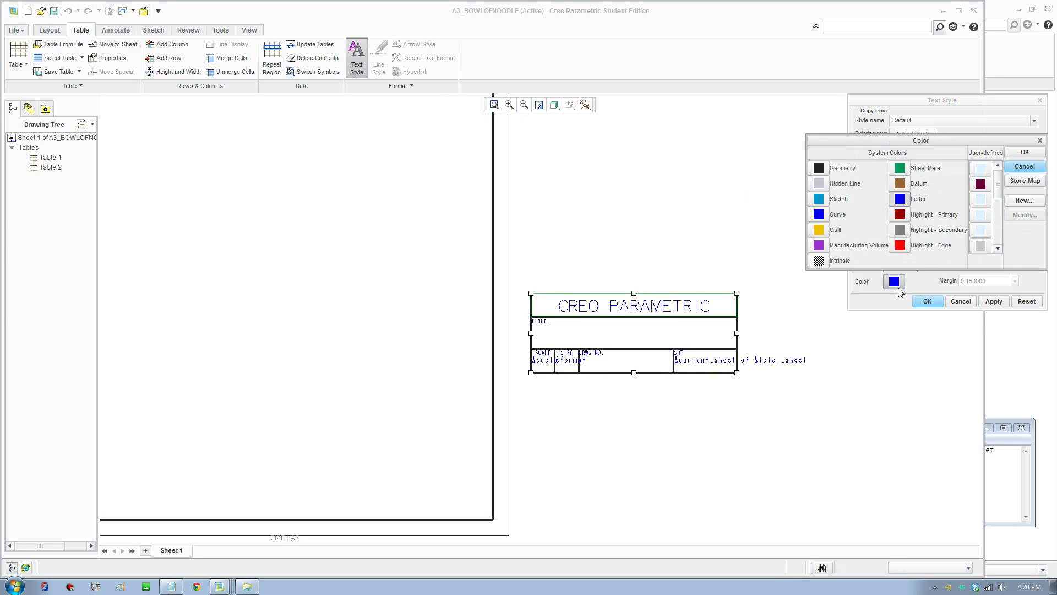
click(818, 168)
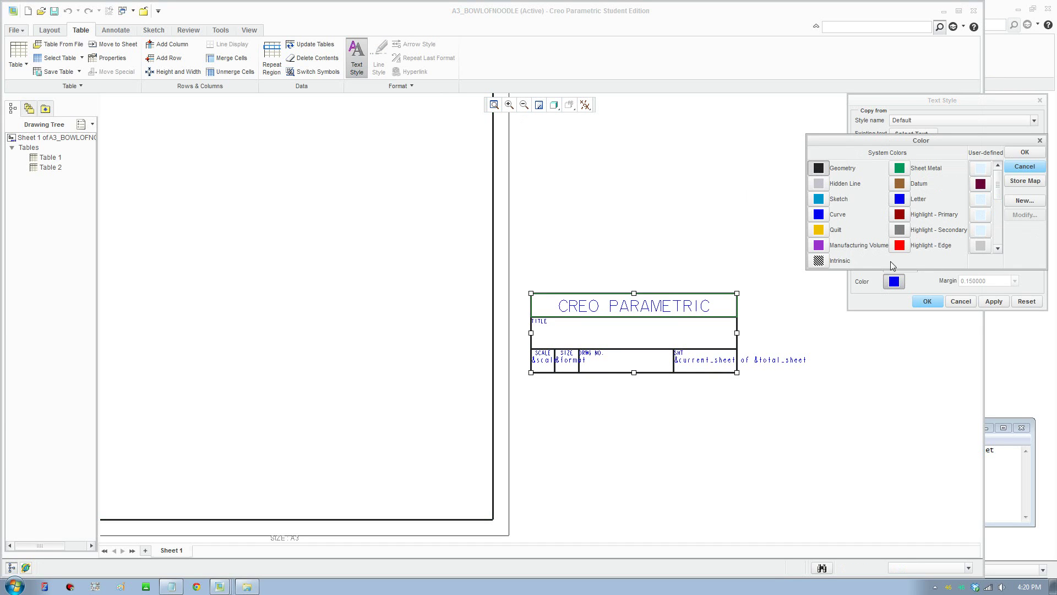
click(1025, 152)
click(927, 301)
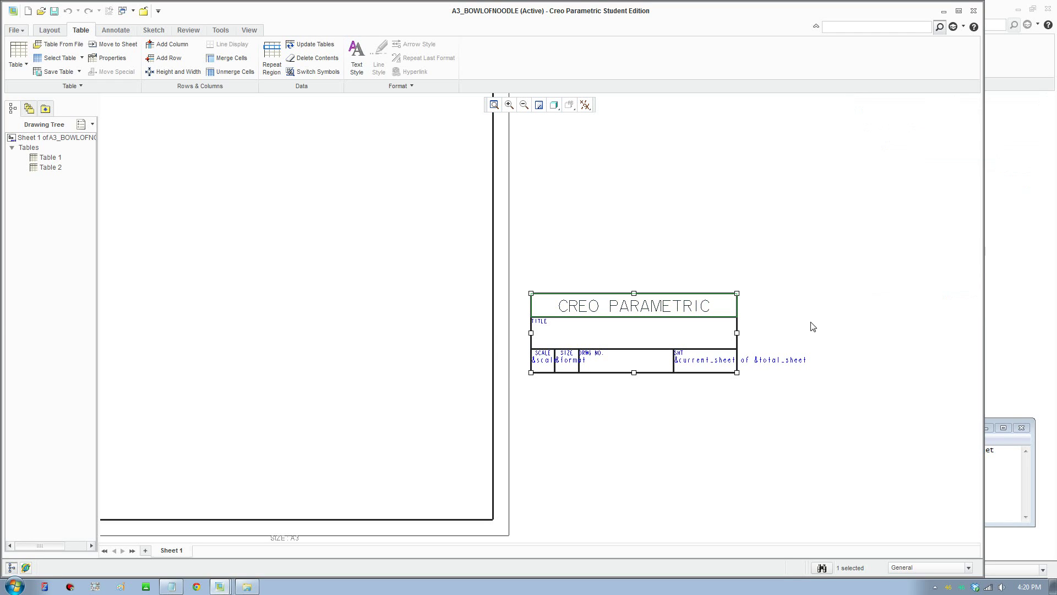
- Change the text color of the entire title block table to the black Geometry color
scroll(680, 334, up, 2)
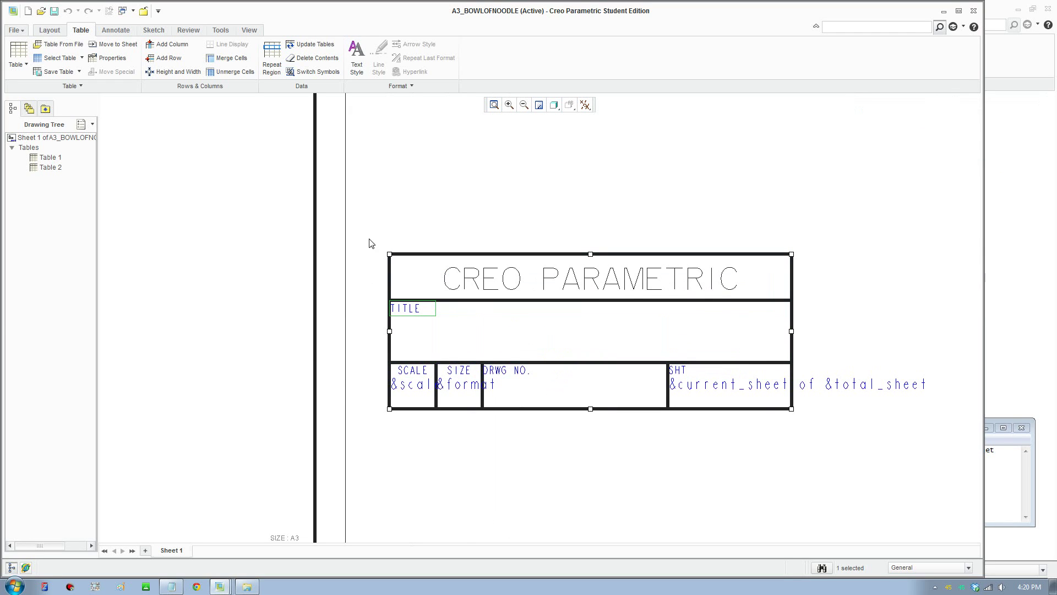
mouse_move(367, 234)
mouse_down()
mouse_move(852, 424)
mouse_move(934, 470)
mouse_move(978, 466)
mouse_up()
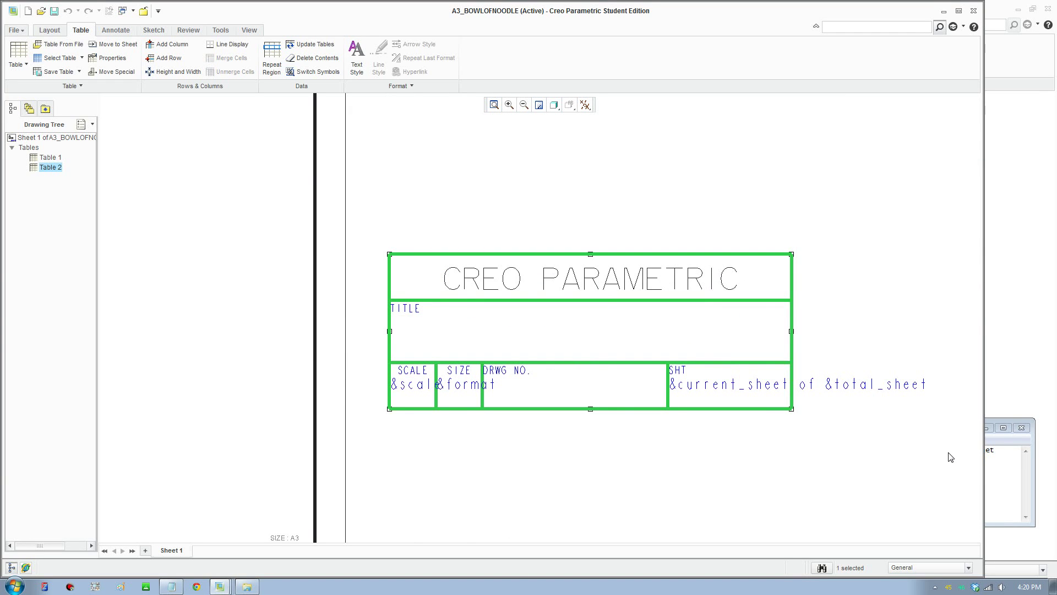
click(356, 62)
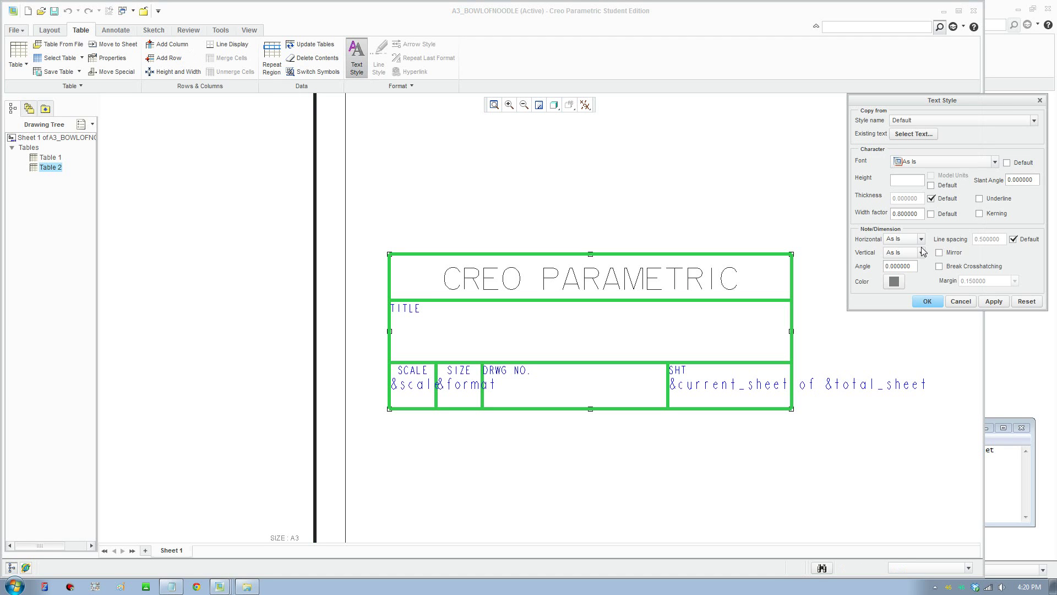
click(895, 282)
click(818, 170)
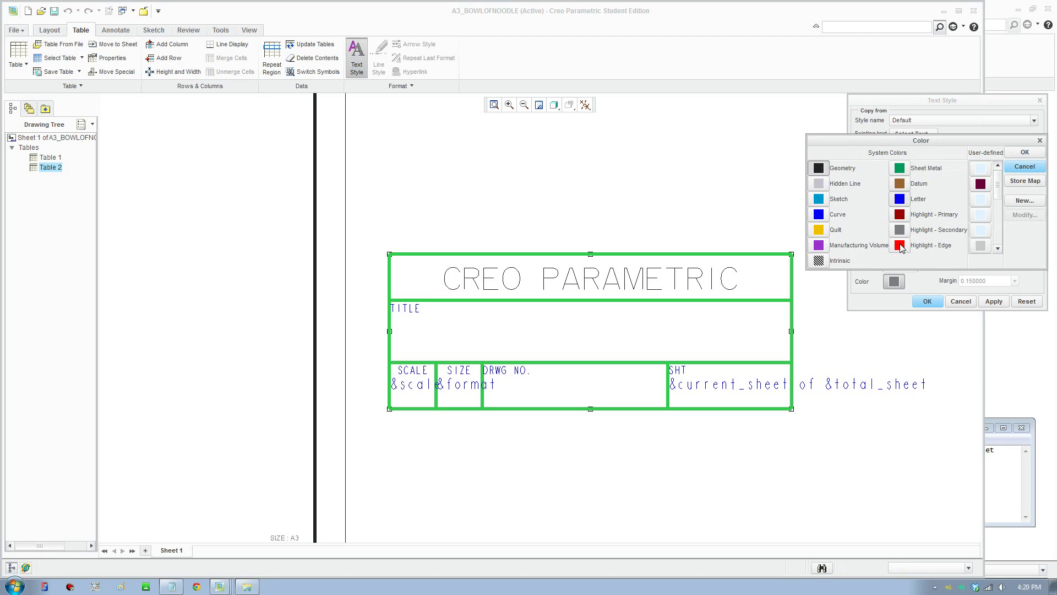
click(1026, 153)
click(927, 301)
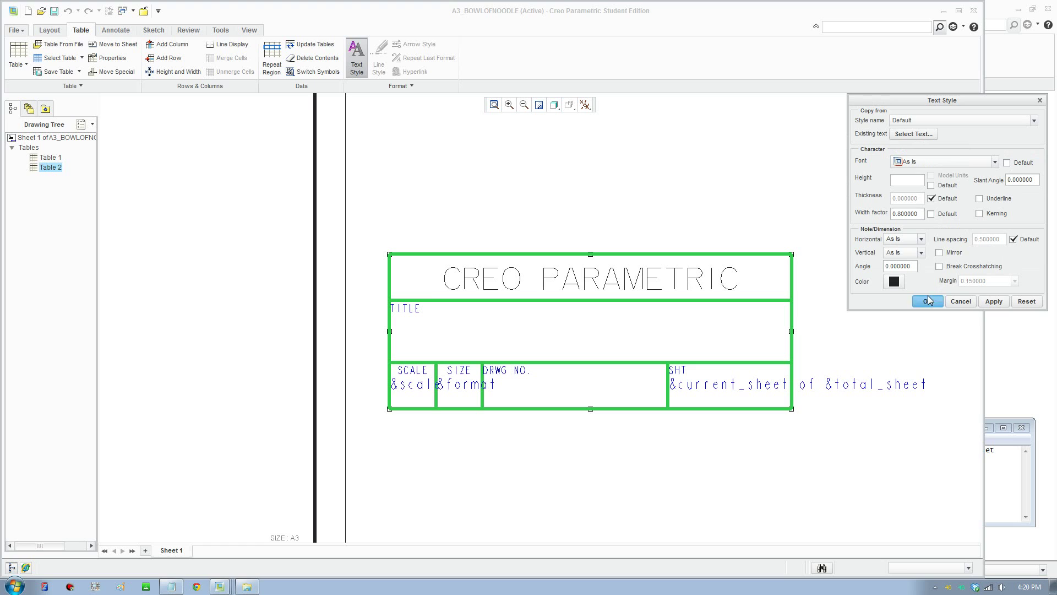
scroll(688, 336, up, 5)
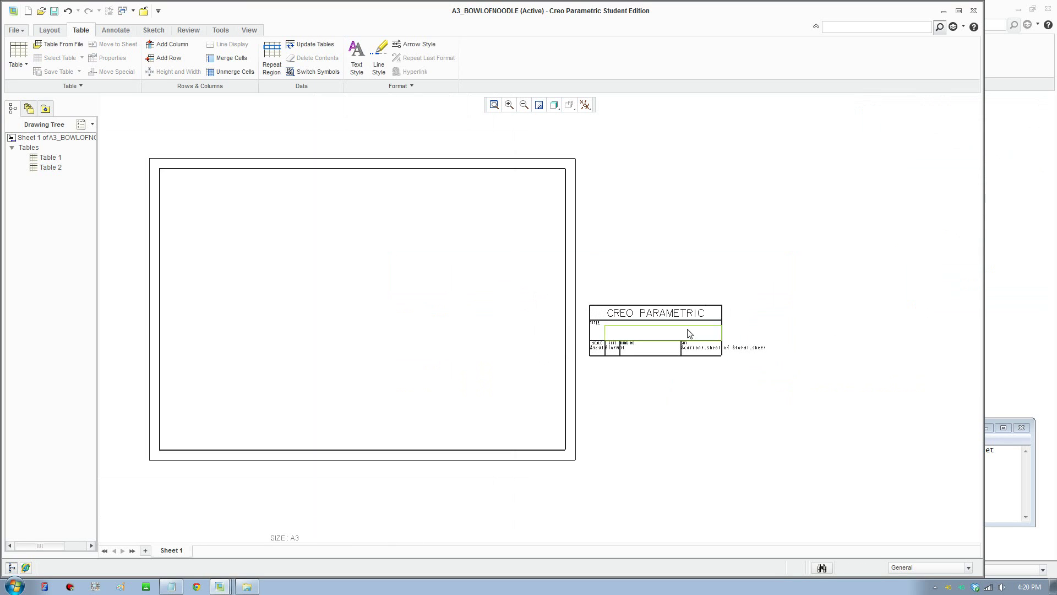
middle_drag(674, 363, 753, 401)
scroll(753, 402, down, 2)
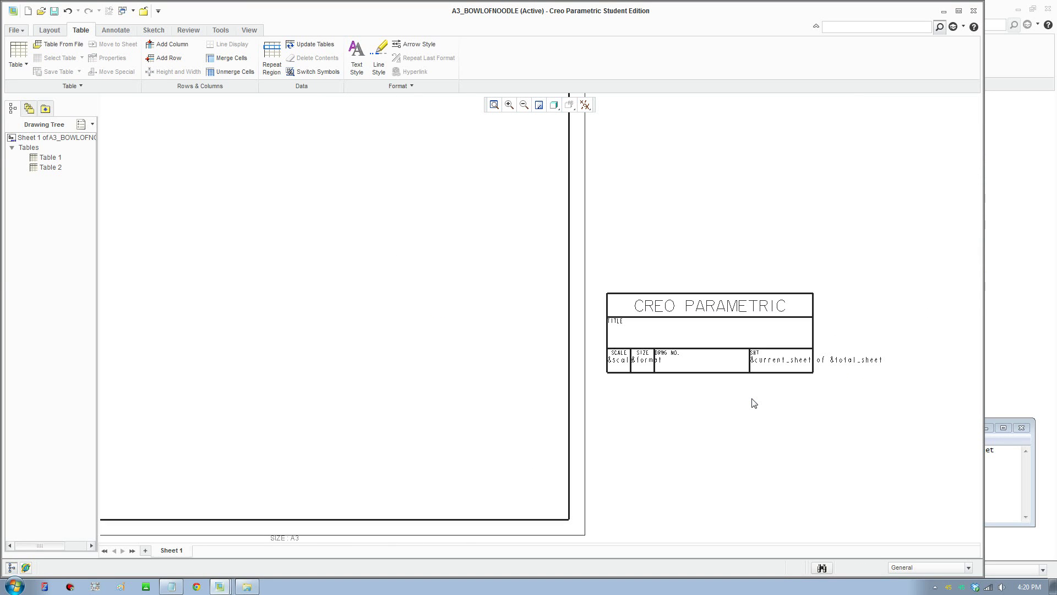
scroll(729, 387, down, 1)
scroll(637, 396, up, 2)
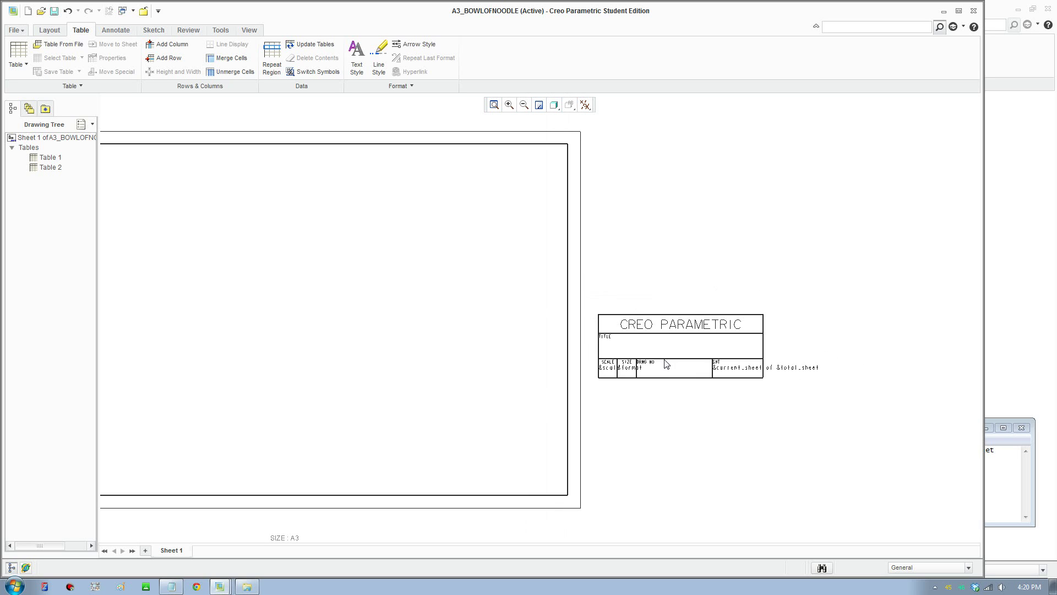
scroll(571, 504, up, 2)
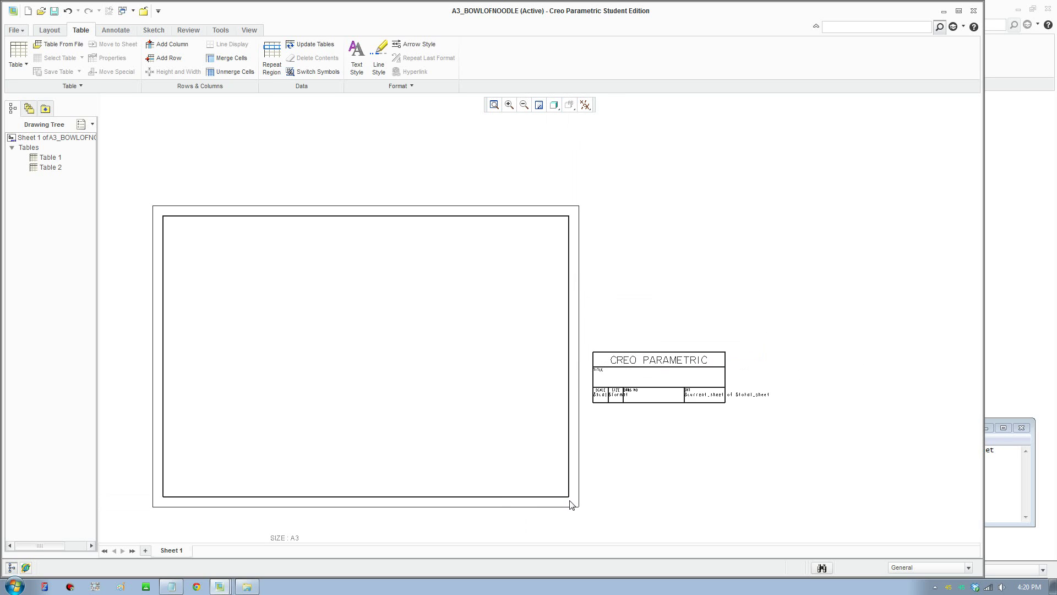
- Use Move Special to place the title block table's lower-right corner at X 0, Y 0
middle_drag(595, 485, 686, 433)
drag(906, 261, 686, 392)
scroll(715, 380, down, 1)
click(115, 72)
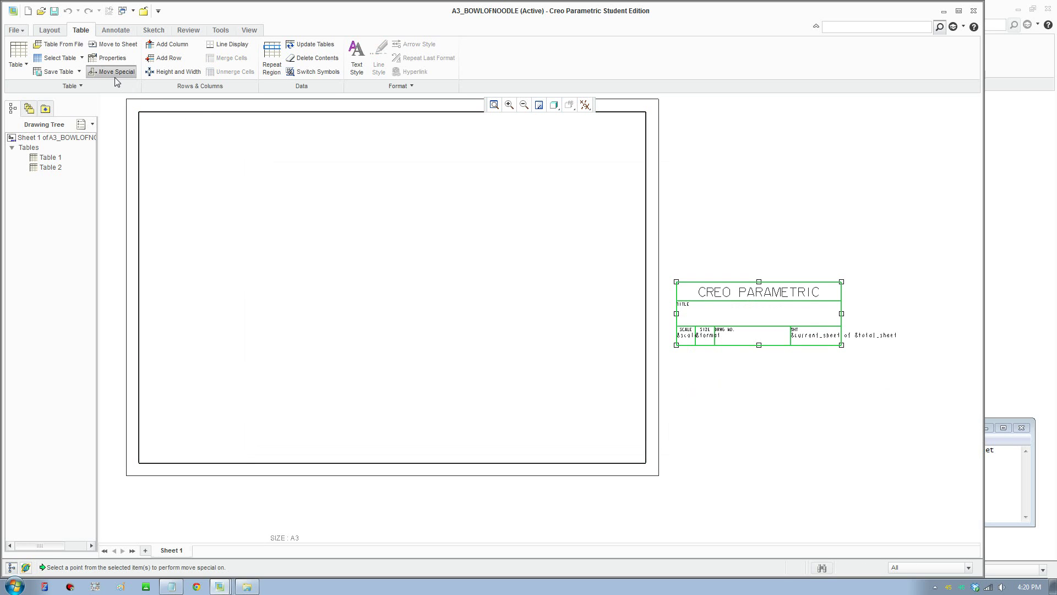
scroll(835, 372, down, 1)
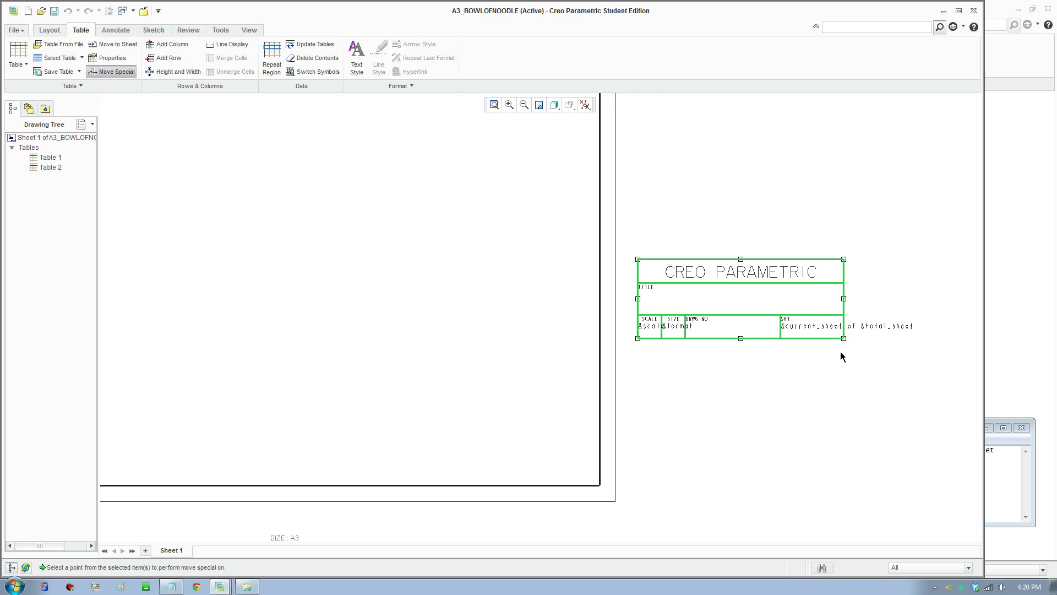
scroll(700, 364, up, 2)
scroll(700, 364, down, 1)
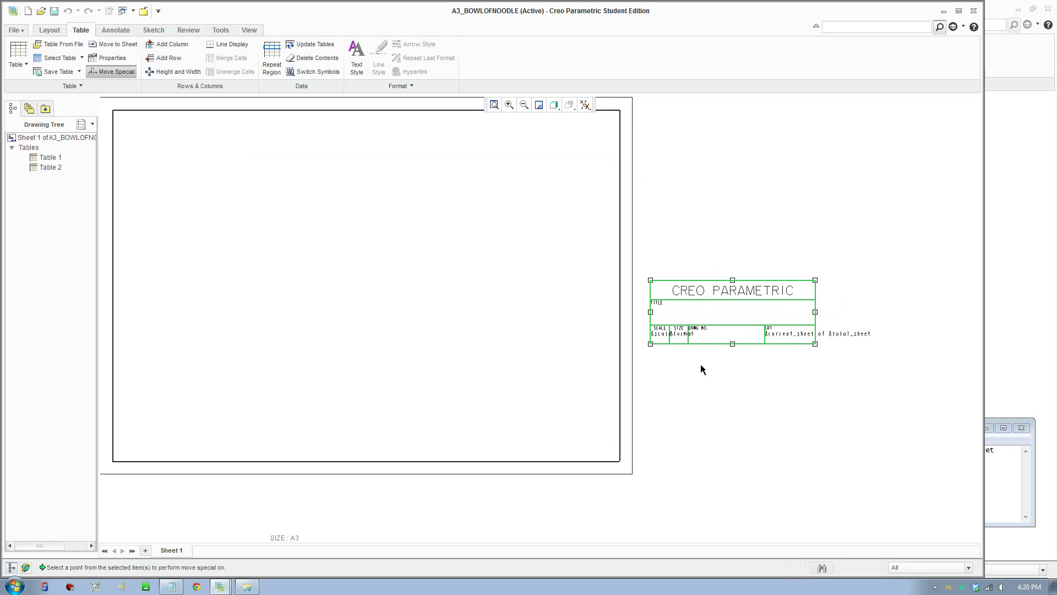
click(815, 345)
scroll(758, 357, up, 1)
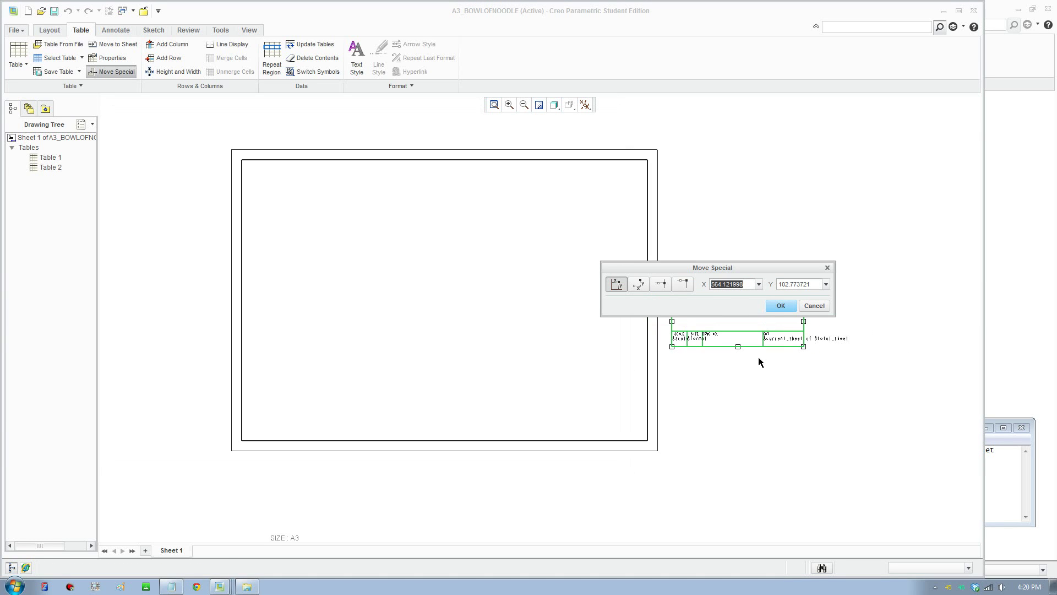
text(0)
key(Tab)
text(0)
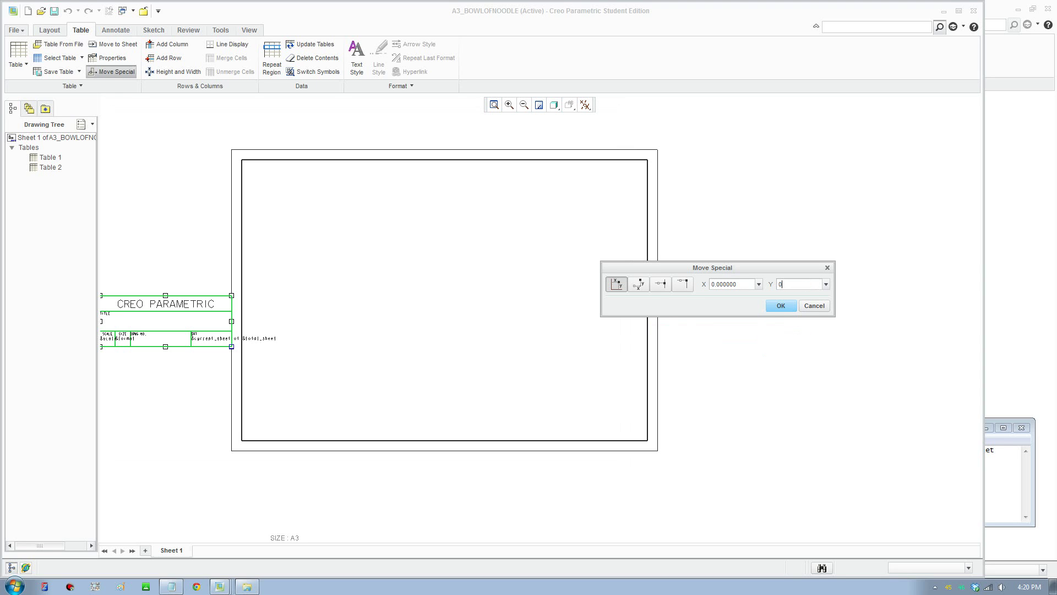
click(785, 306)
- Use Move Special to place the title block's lower-right corner at X 410, Y 10, and clear the selection
scroll(260, 460, up, 2)
mouse_move(259, 453)
middle_down()
mouse_move(547, 415)
mouse_move(409, 436)
middle_up()
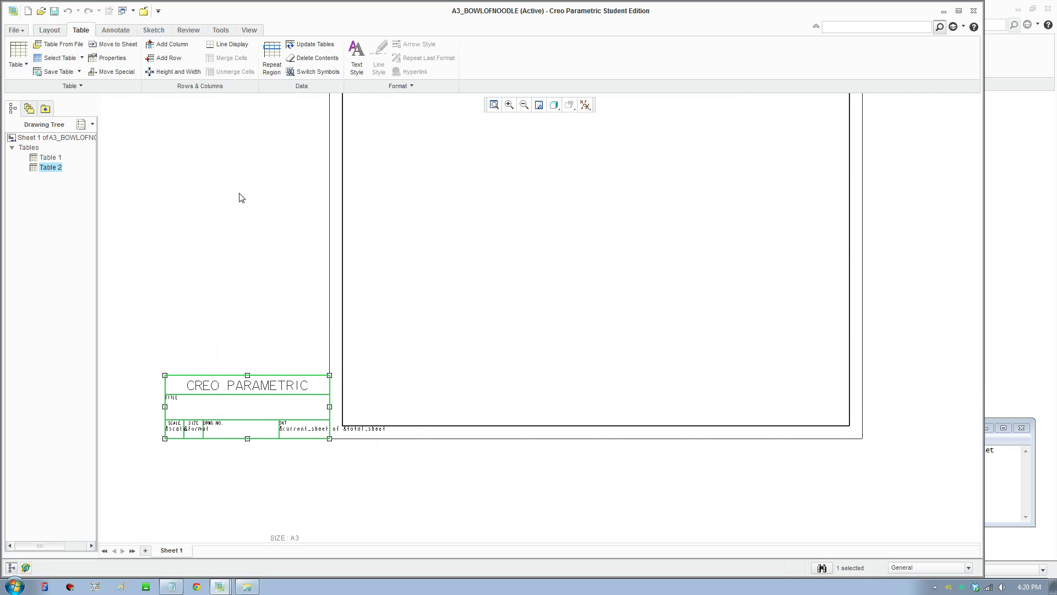
click(108, 74)
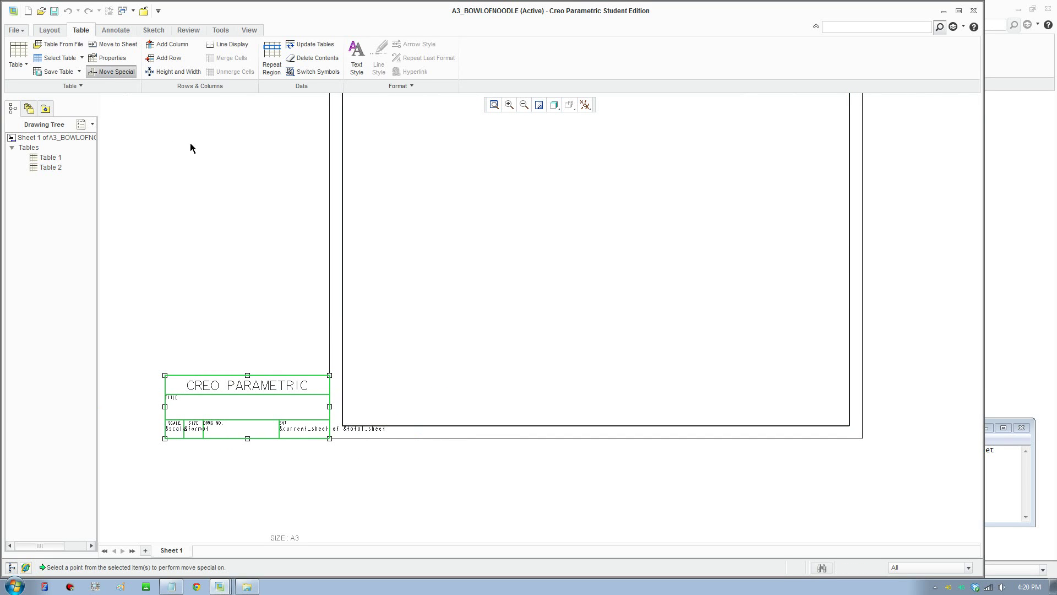
click(330, 438)
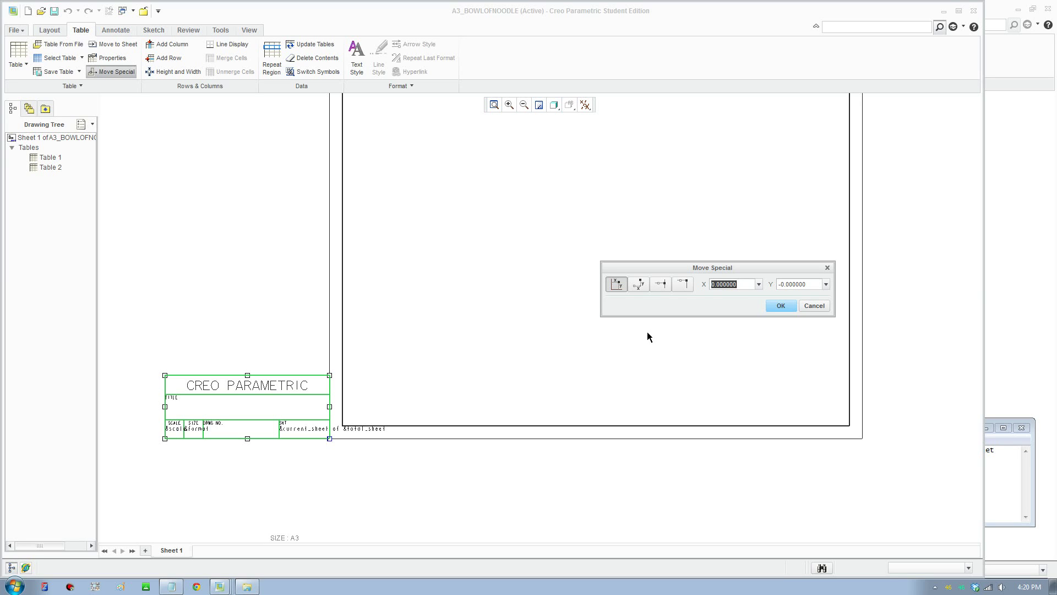
text(410)
key(Tab)
scroll(896, 412, down, 2)
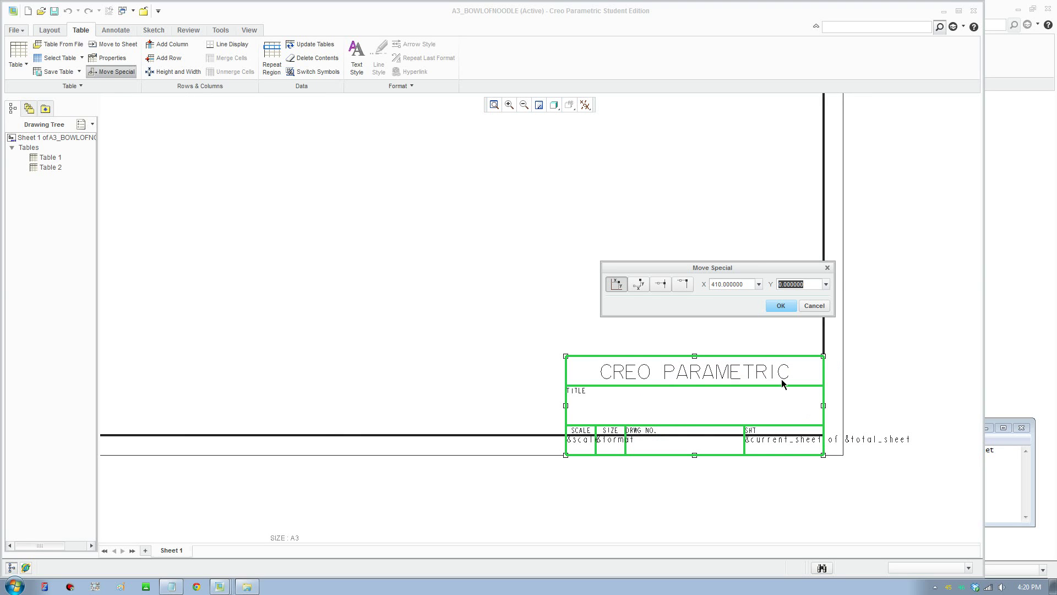
scroll(837, 373, down, 1)
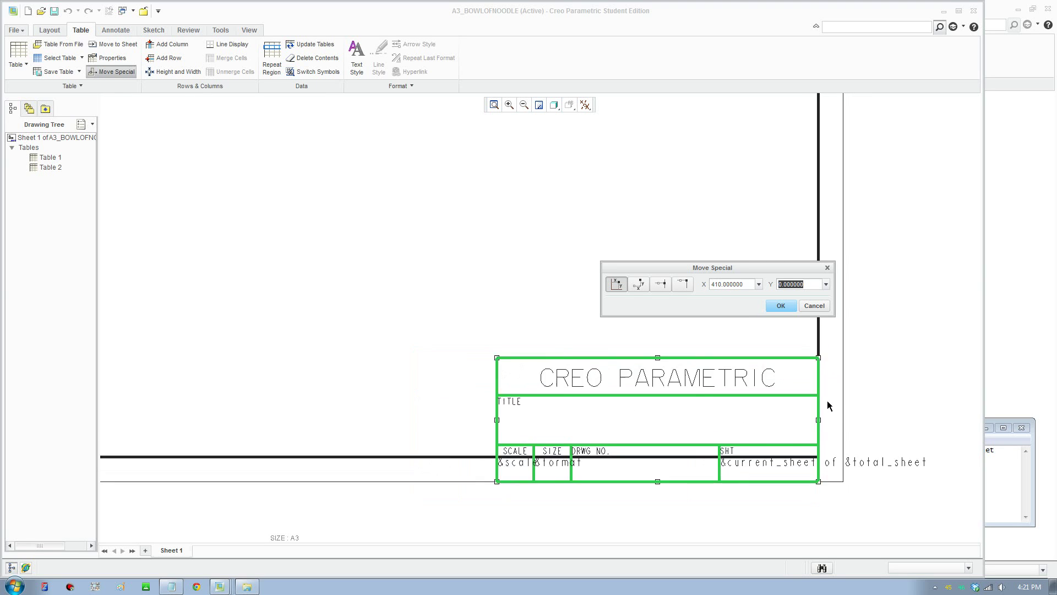
scroll(838, 373, up, 1)
text(10)
key(Tab)
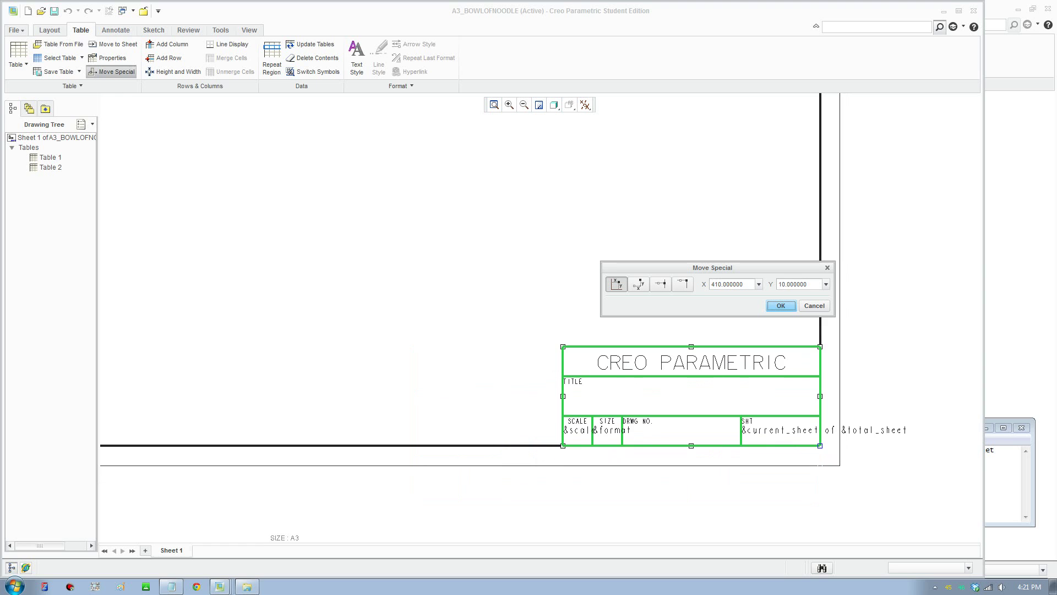
click(782, 306)
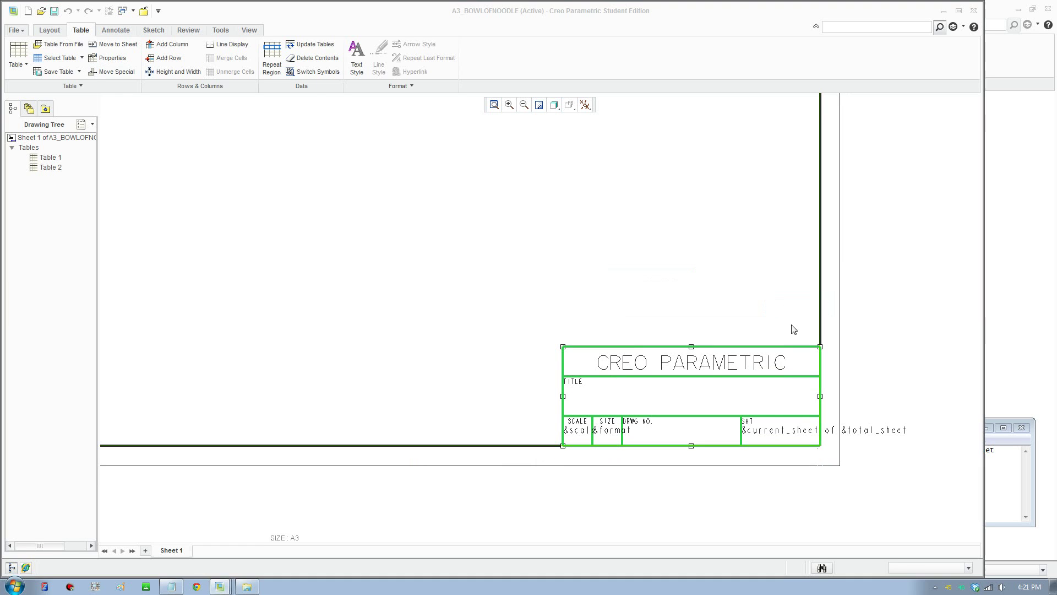
scroll(832, 436, up, 3)
click(874, 395)
- Examine how the title block fits into the border's lower-right corner and the overall layout of the A3 sheet
scroll(847, 427, down, 2)
scroll(847, 426, up, 1)
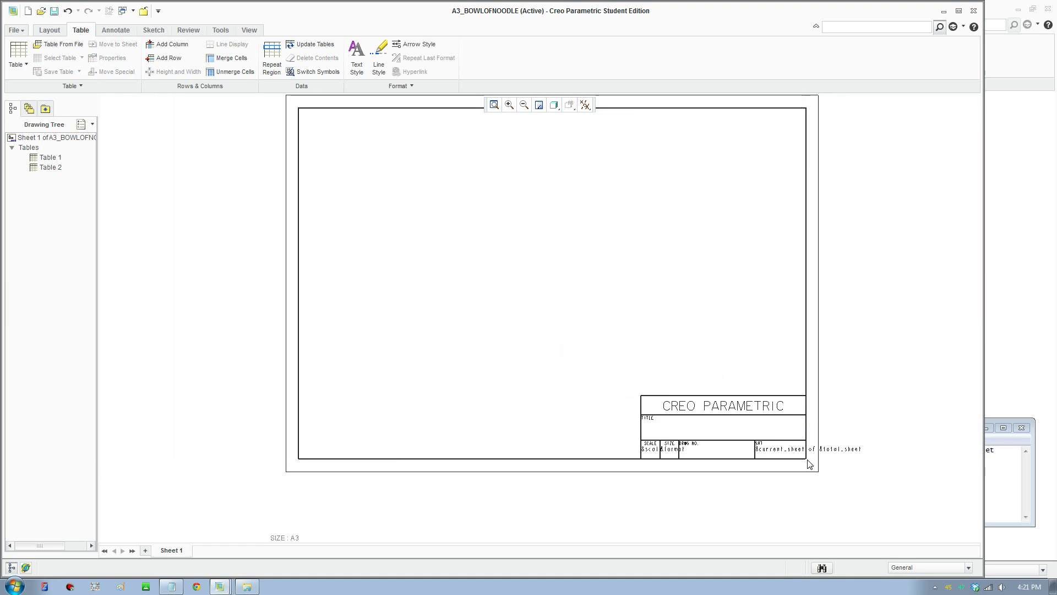
scroll(810, 464, down, 1)
scroll(767, 456, down, 1)
scroll(631, 428, up, 4)
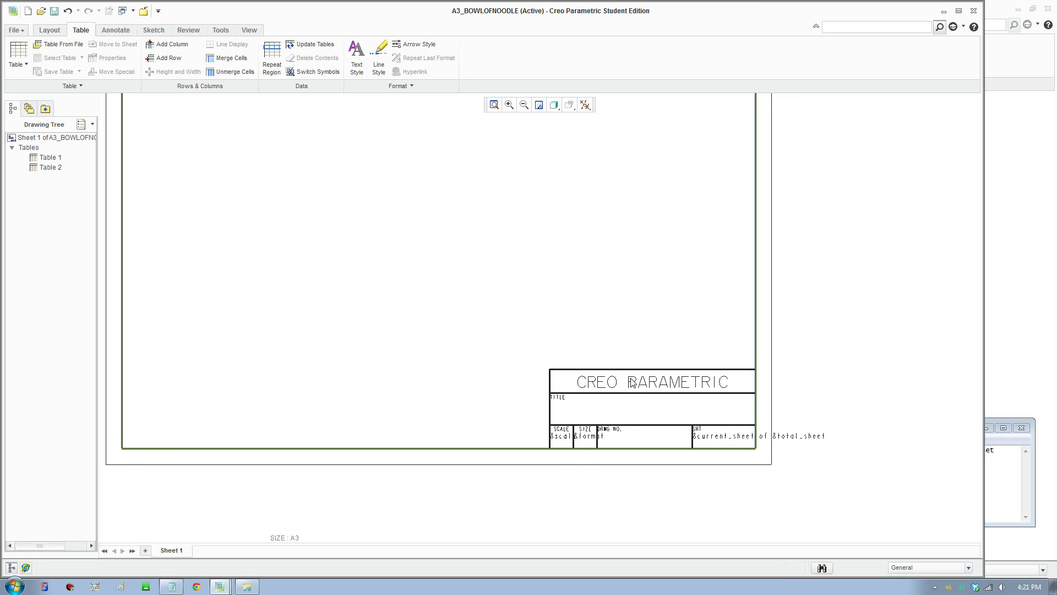
scroll(679, 401, down, 1)
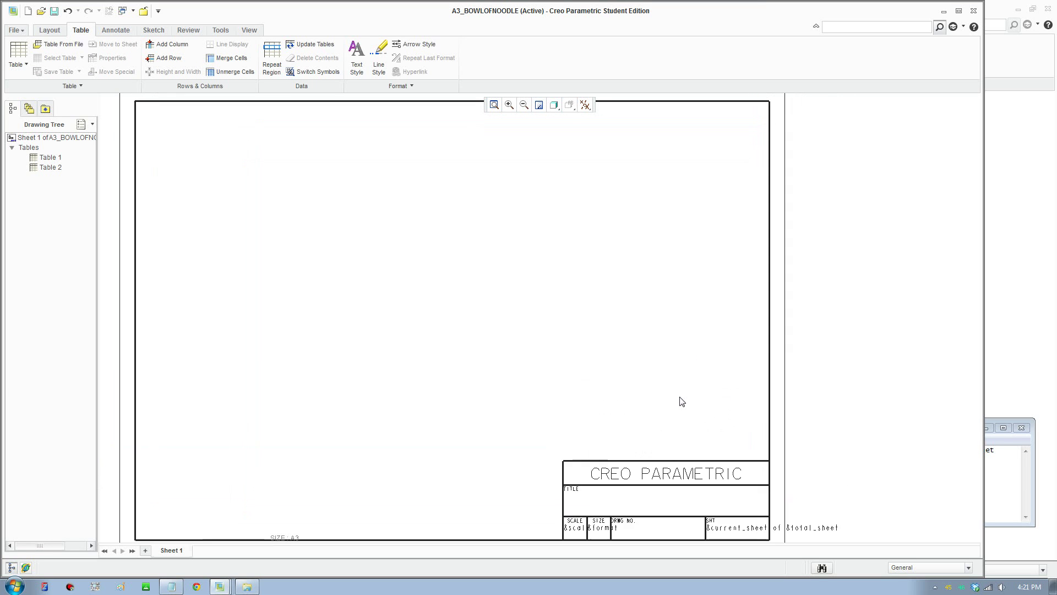
scroll(680, 401, up, 1)
middle_drag(681, 396, 701, 385)
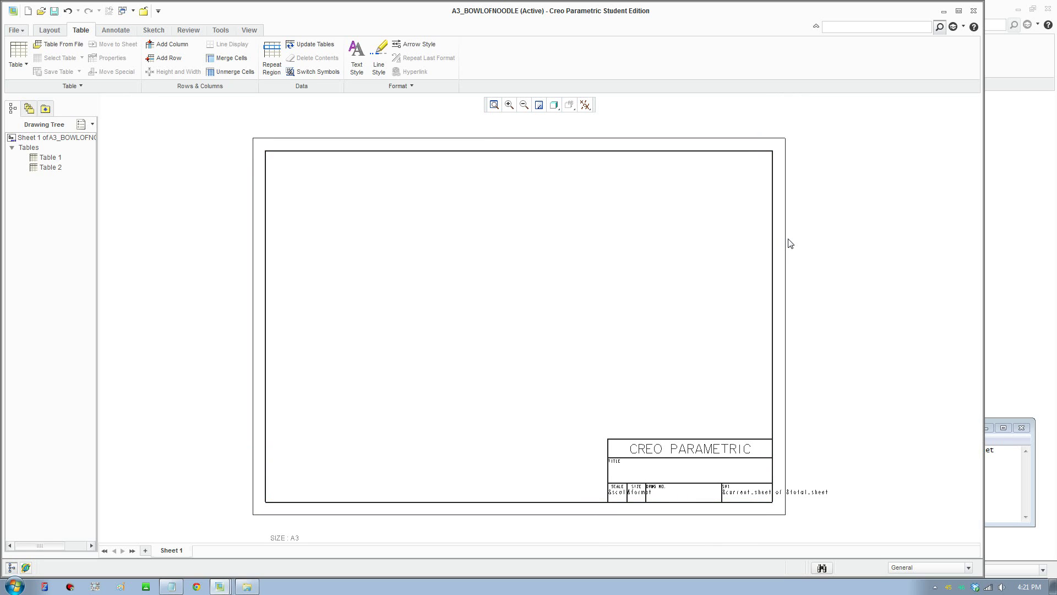
- Save the A3_BOWLOFNOODLE format in the Desktop folder
key(ctrl+s)
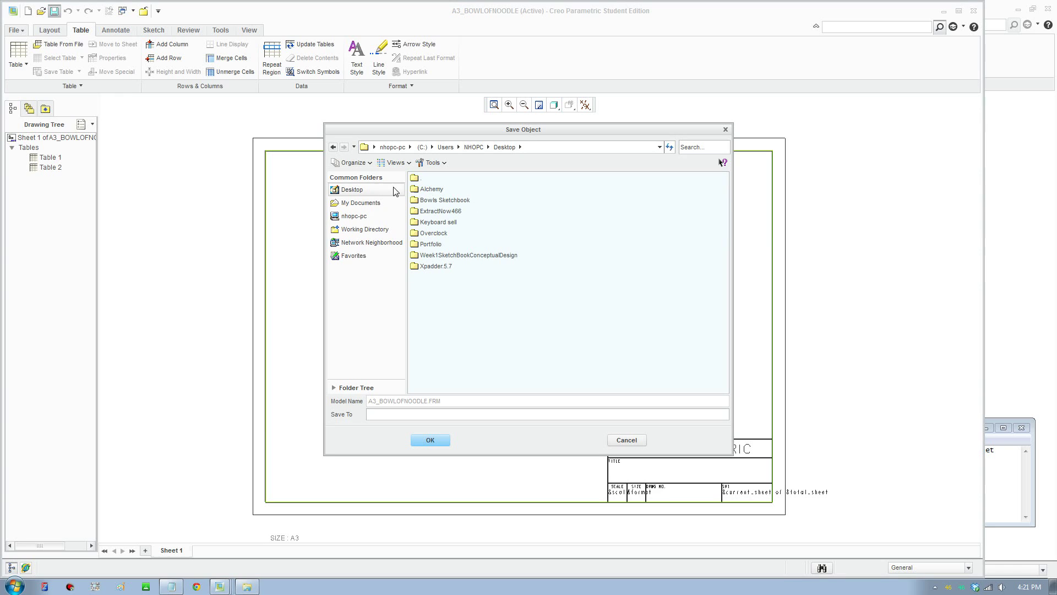
click(430, 439)
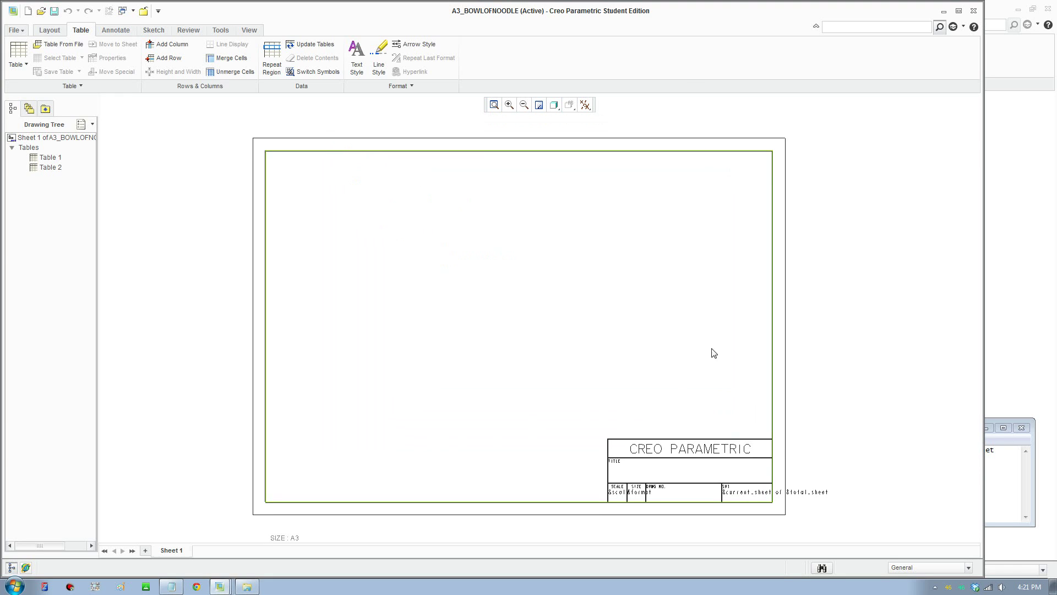
key(ctrl+s)
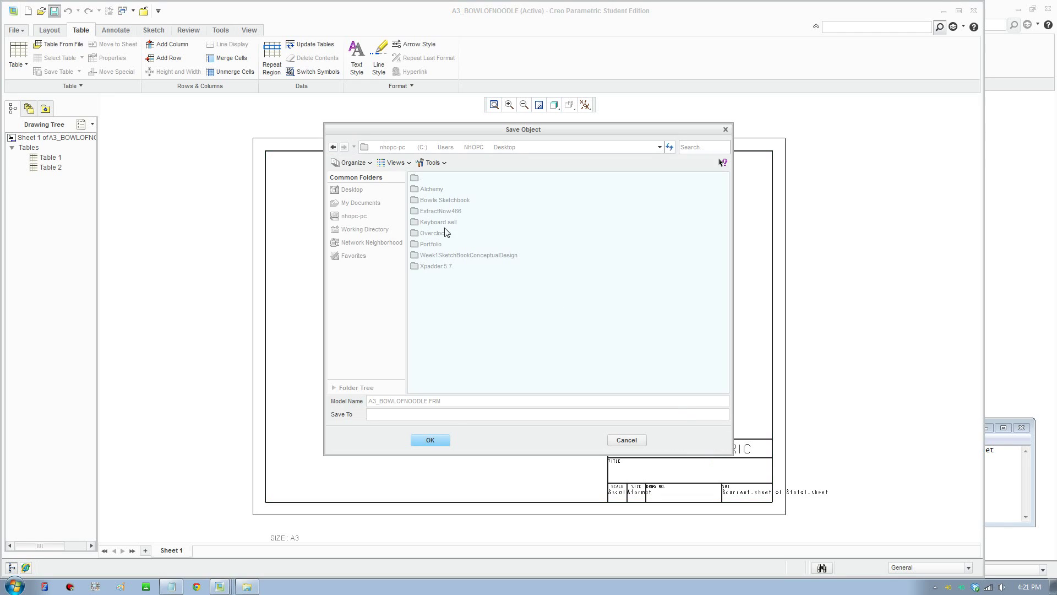
click(430, 440)
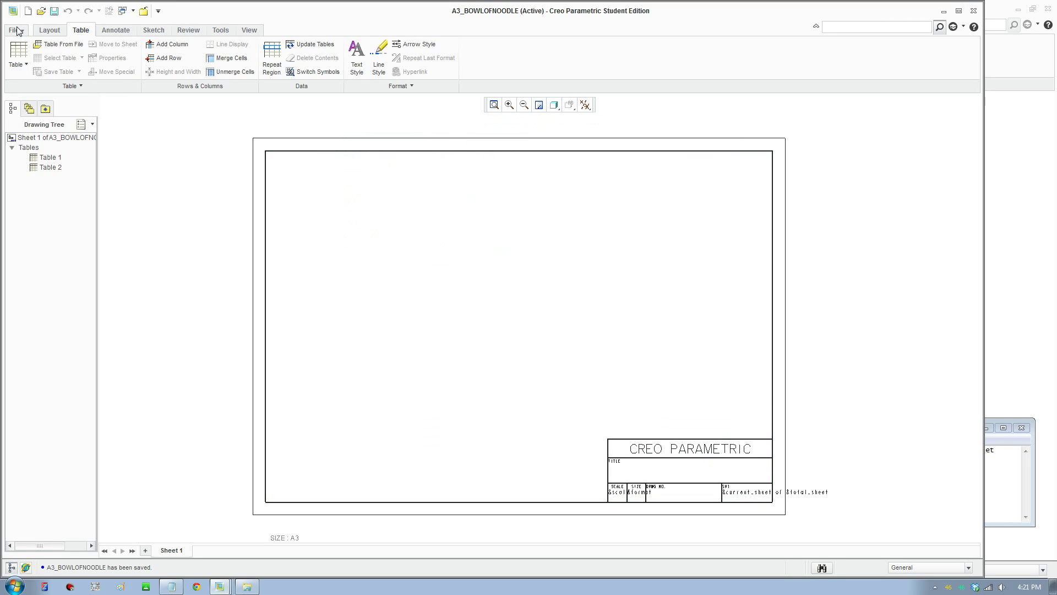
click(58, 44)
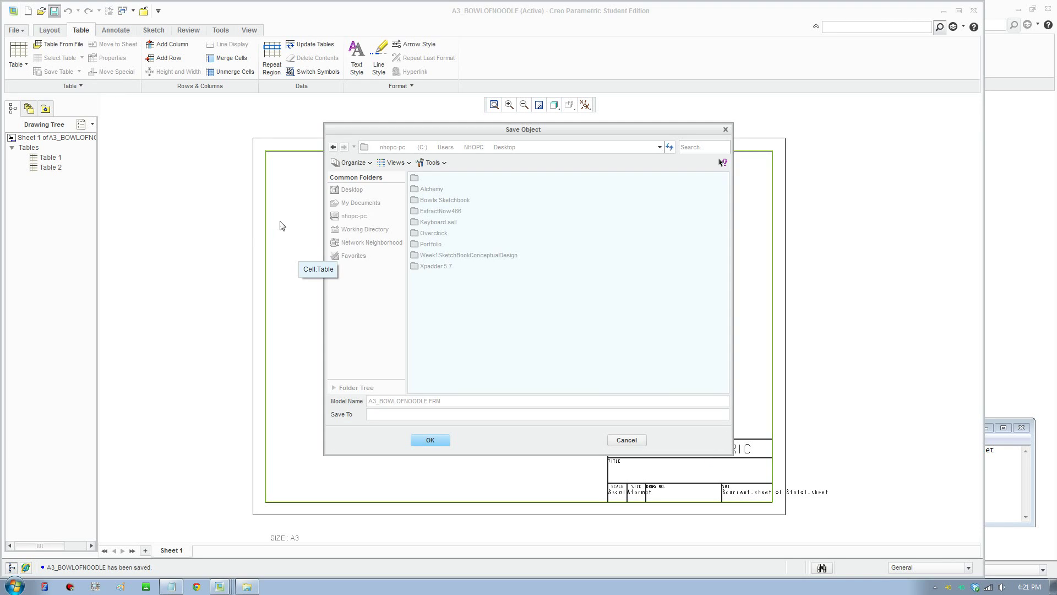
click(432, 439)
- Create a new solid part named prt0002 with the default template
click(15, 30)
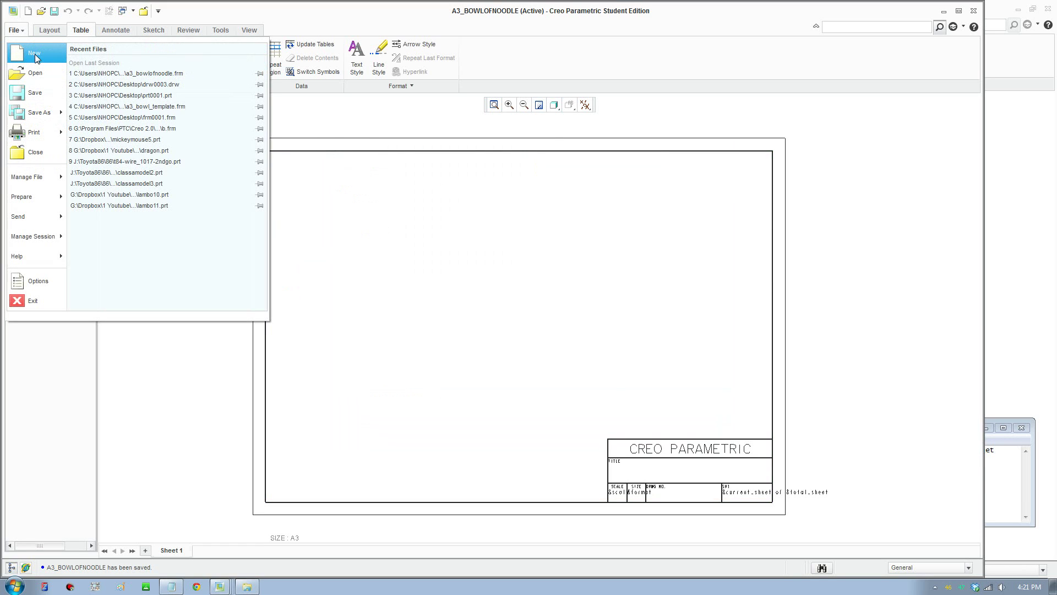
click(35, 54)
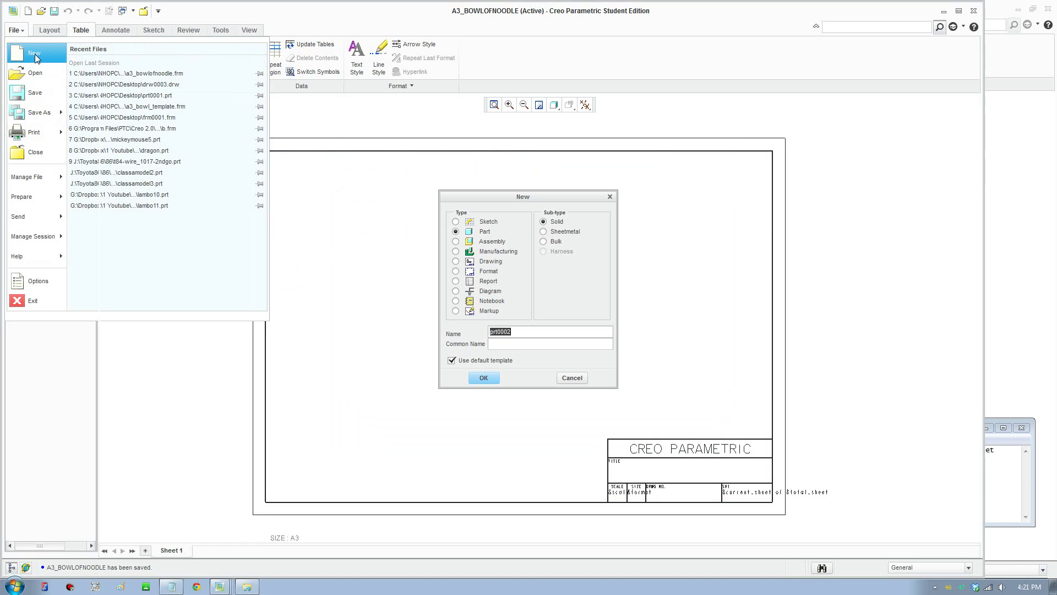
click(493, 381)
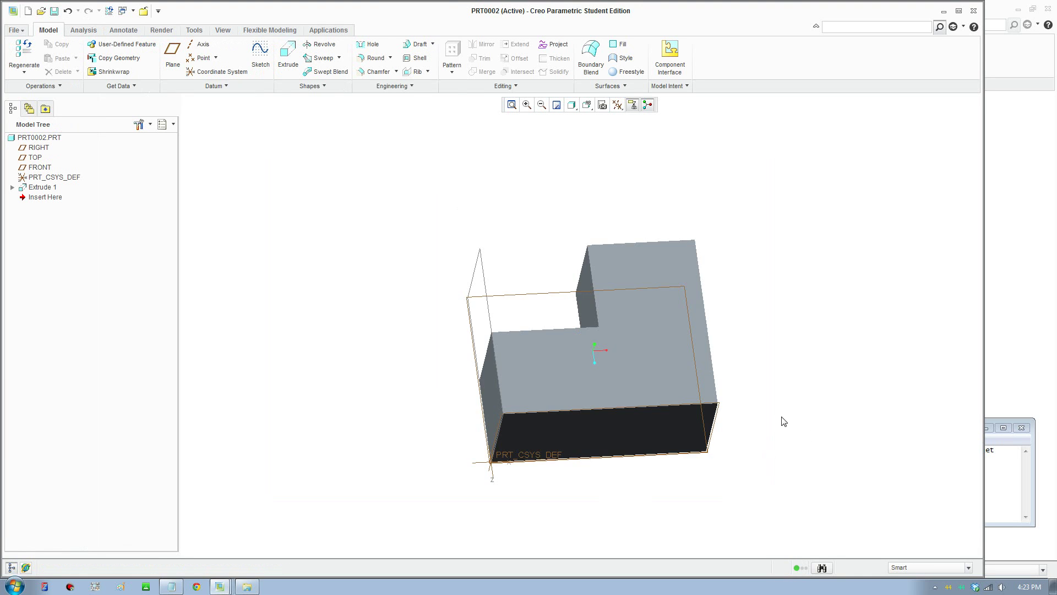
- Start a new drawing named drw0004 for the L-shaped part
middle_drag(782, 420, 742, 413)
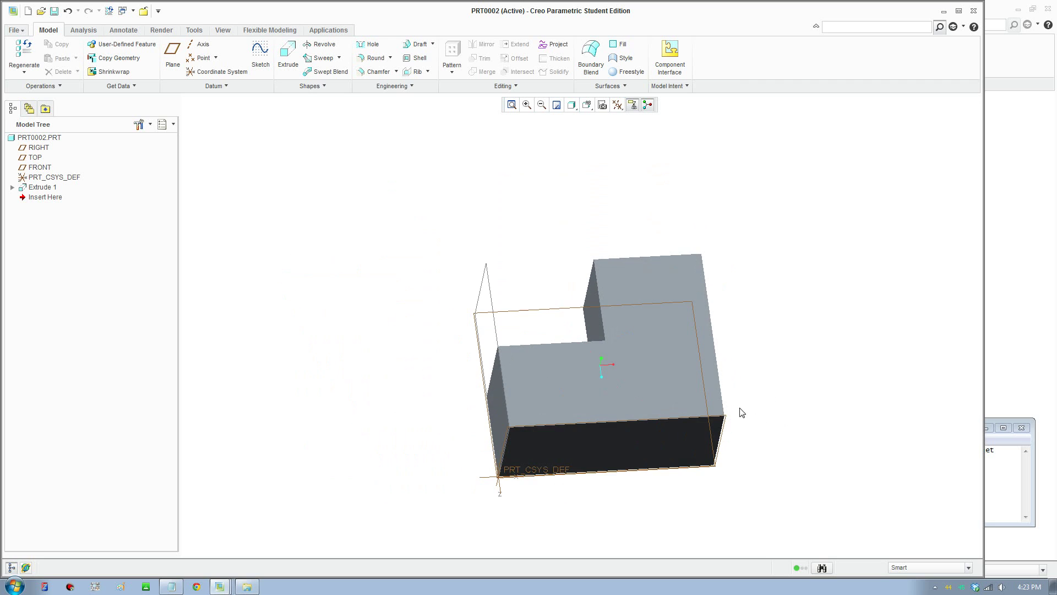
scroll(744, 410, up, 2)
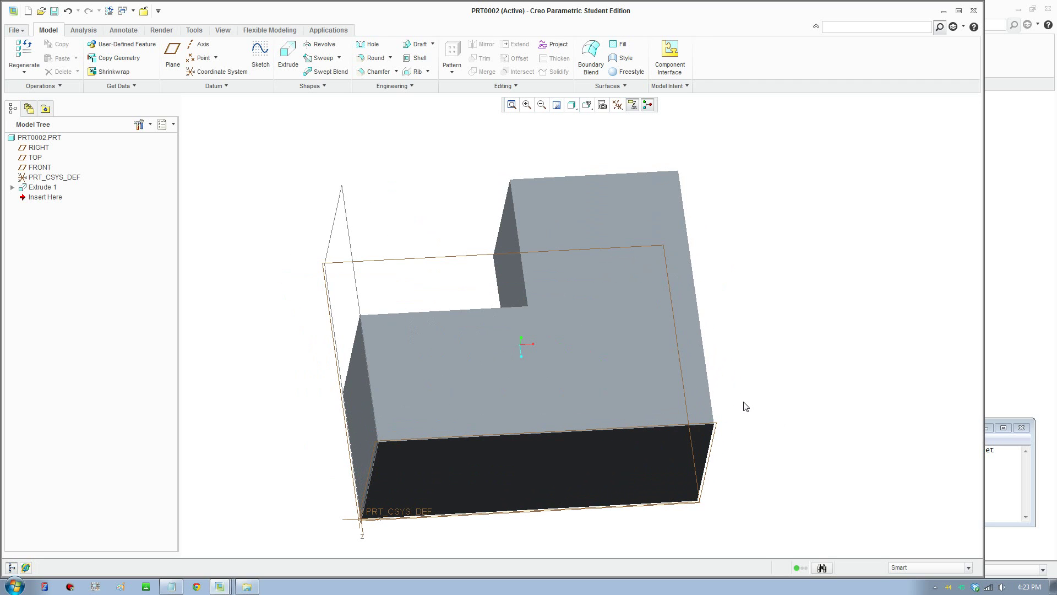
click(16, 30)
click(32, 55)
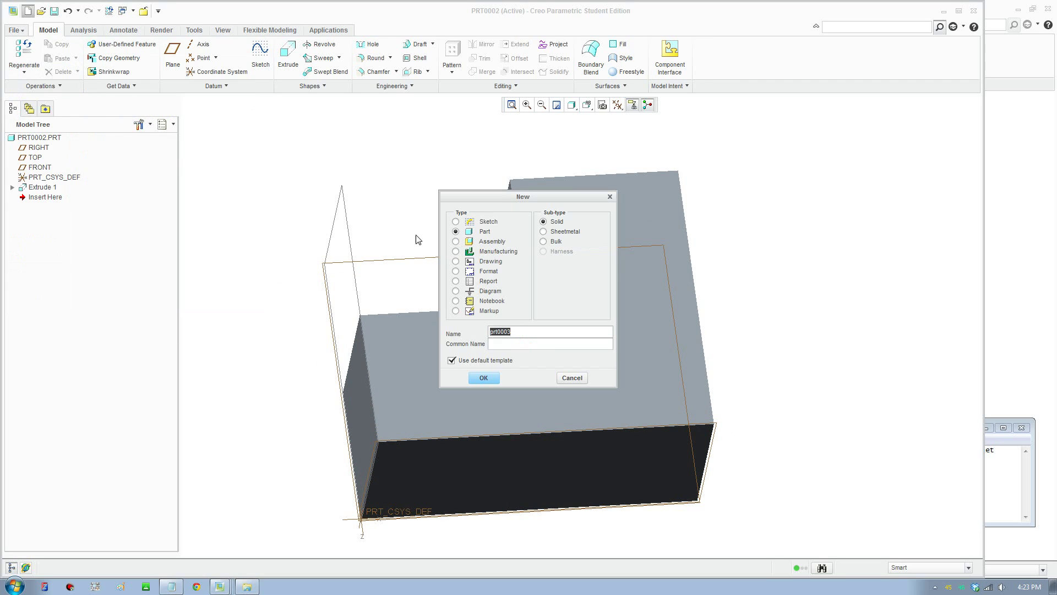
click(489, 262)
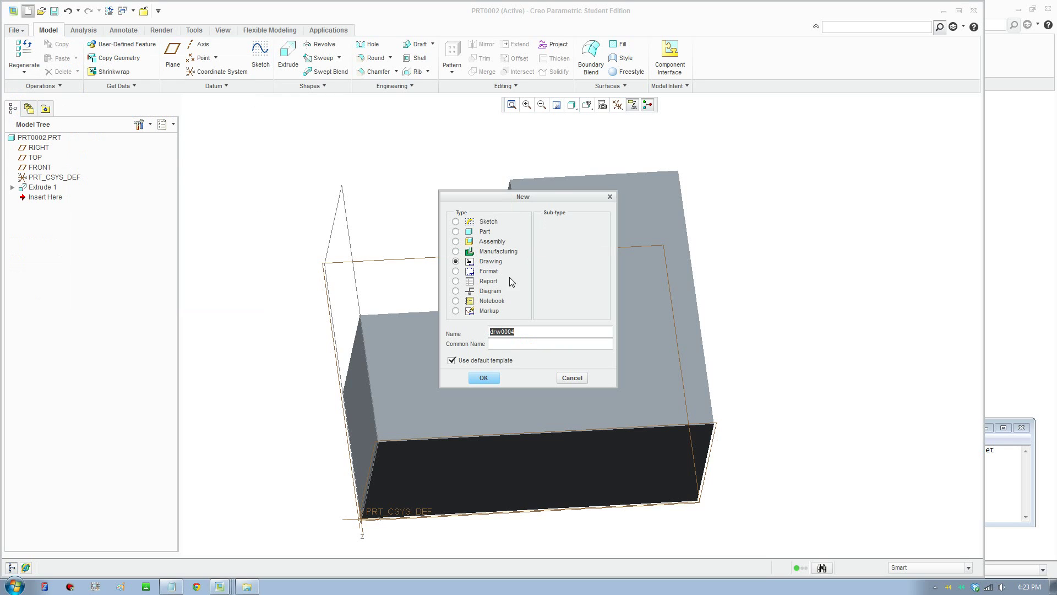
click(483, 377)
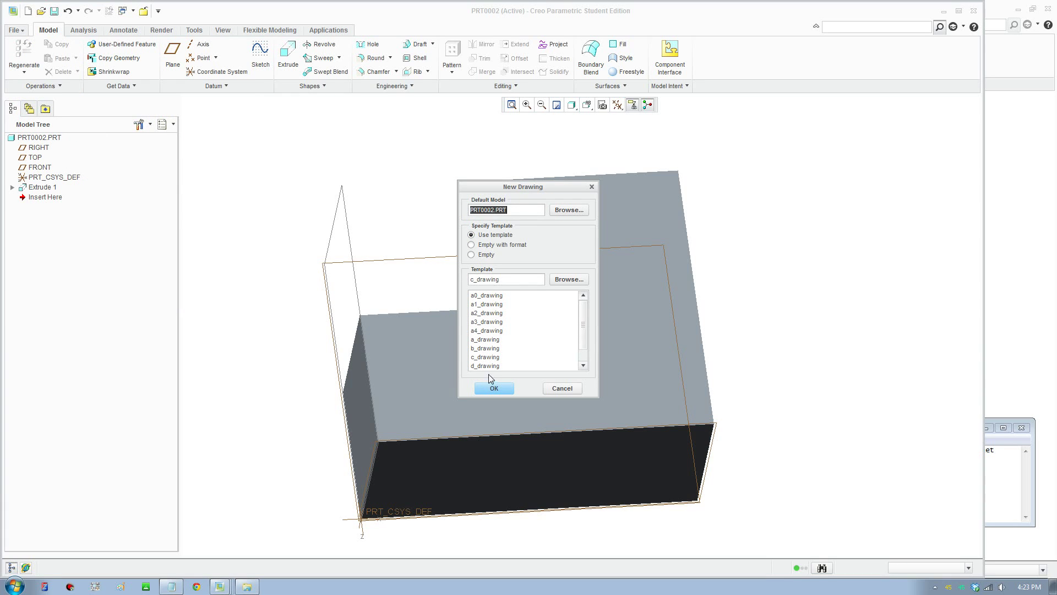
- Make the drawing empty with format, using a3_bowl_template.frm from the Desktop folder, with PRT0002.PRT as the default model
click(473, 246)
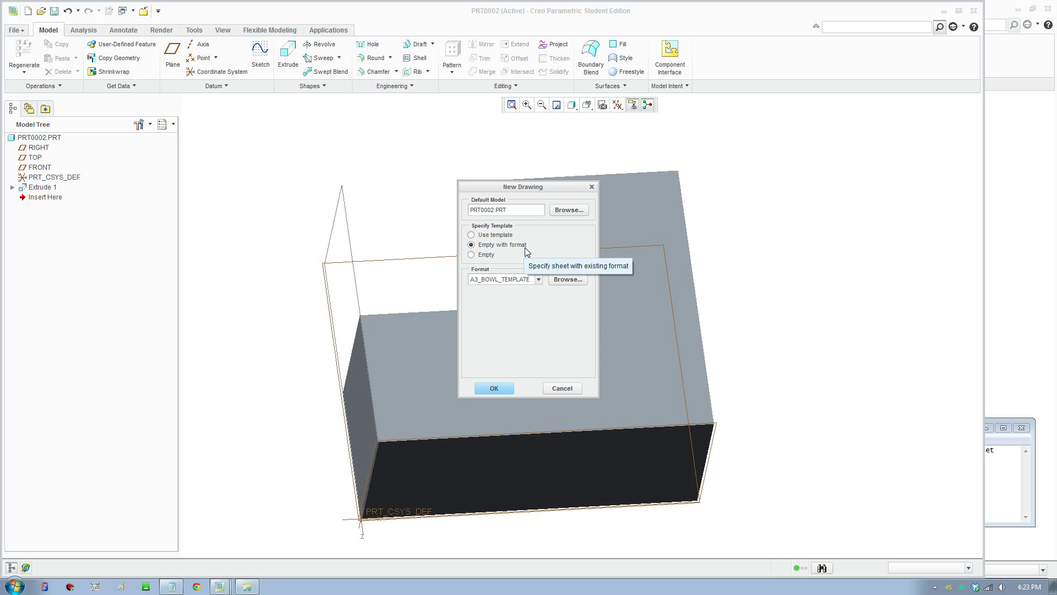
click(563, 281)
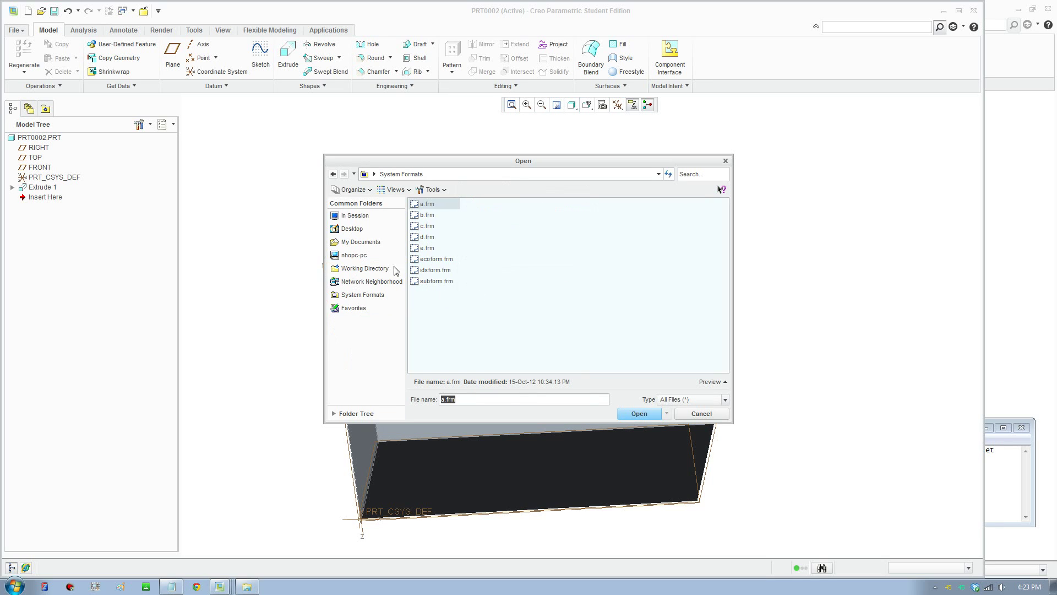
click(351, 228)
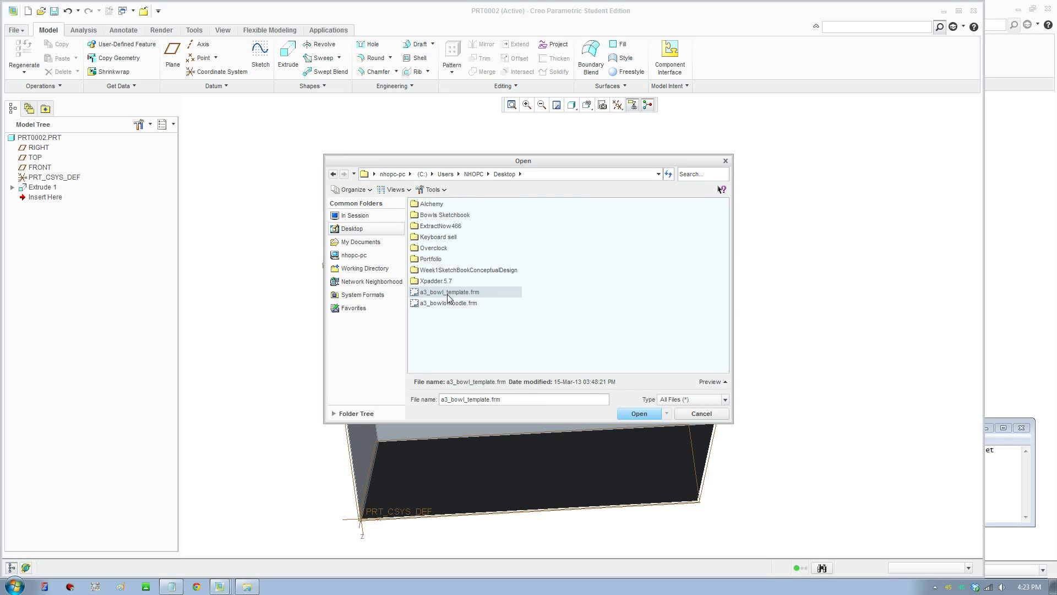
double_click(450, 292)
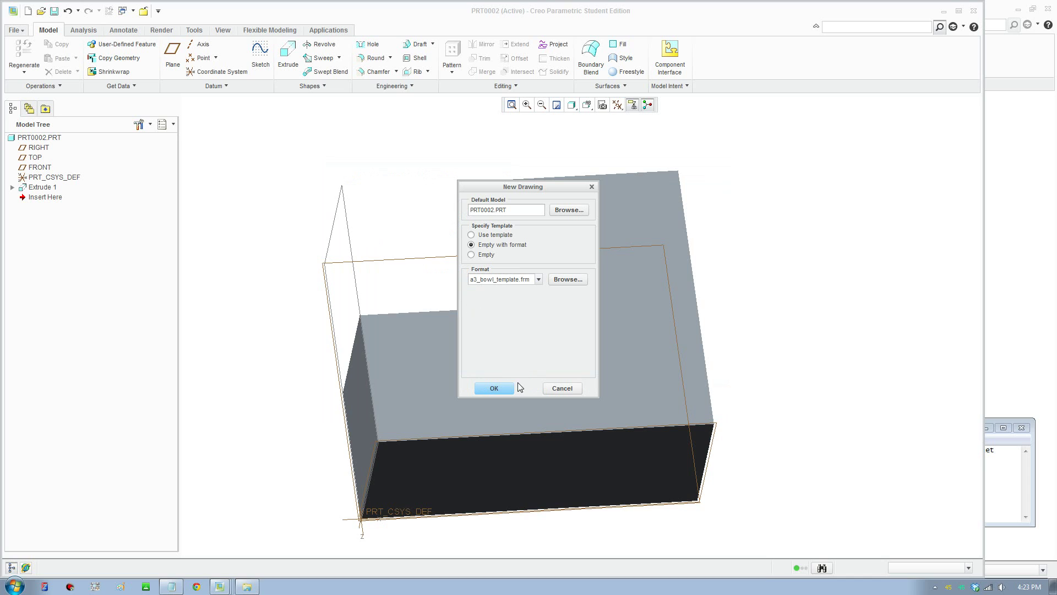
click(493, 389)
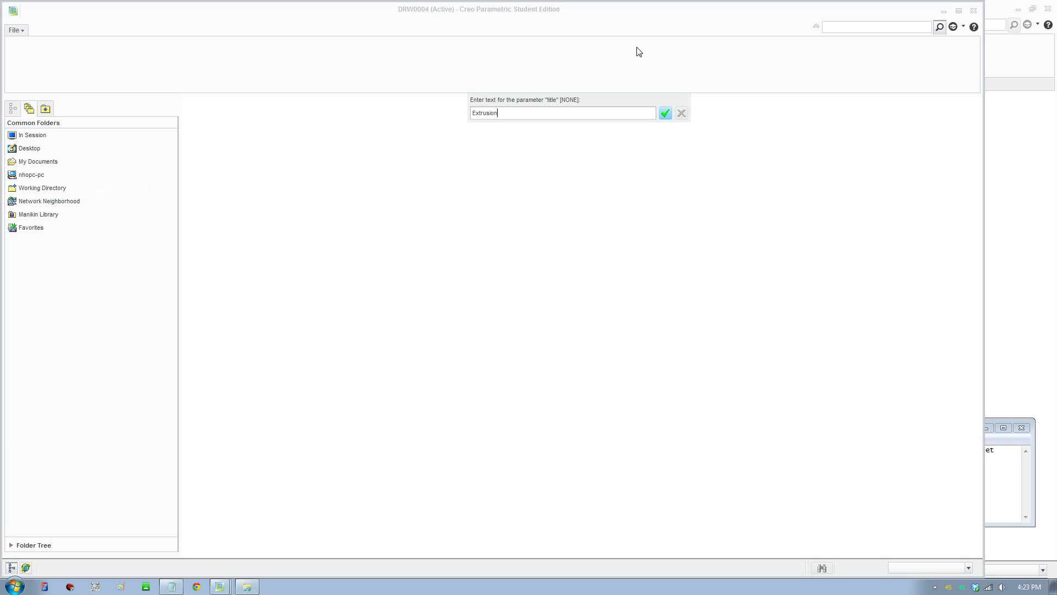
- Fill the format parameters with Extrusion as the title and 1 as total_sheet
click(667, 112)
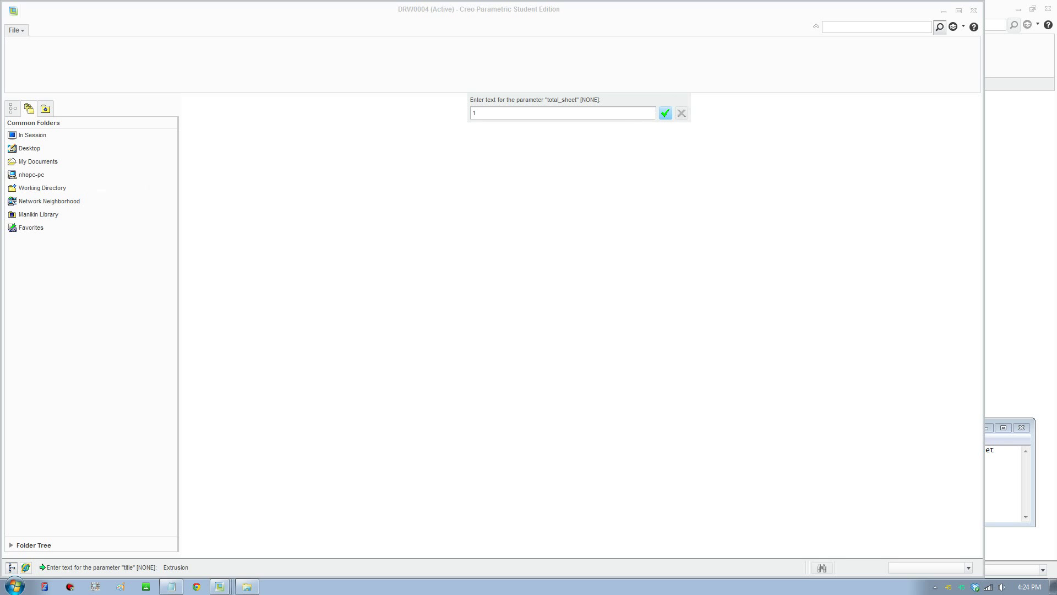
text(1)
click(665, 113)
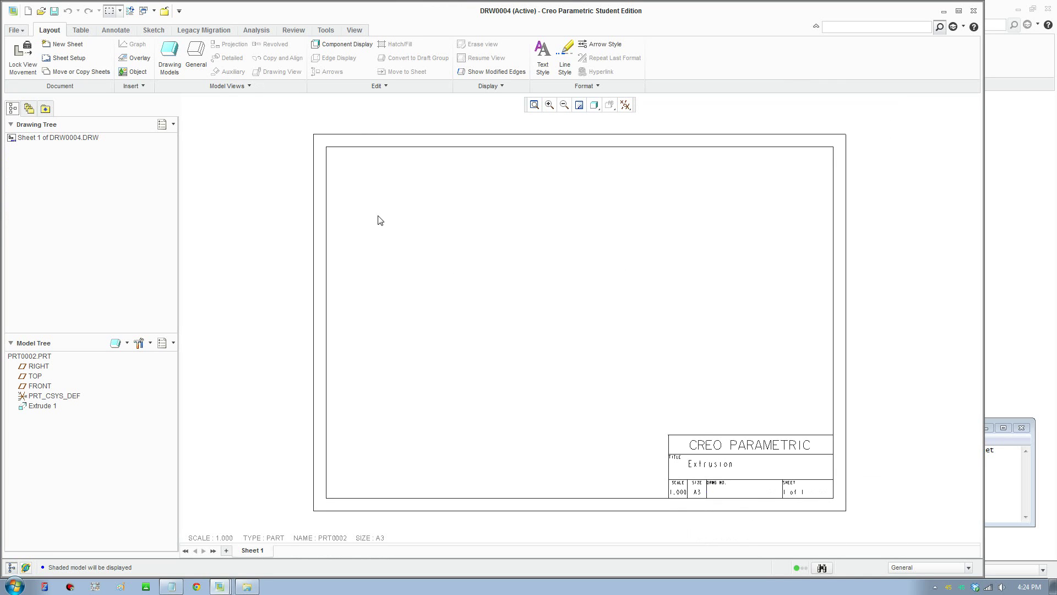
- Place a general view of the part in the sheet's upper-left area with the FRONT orientation
click(197, 60)
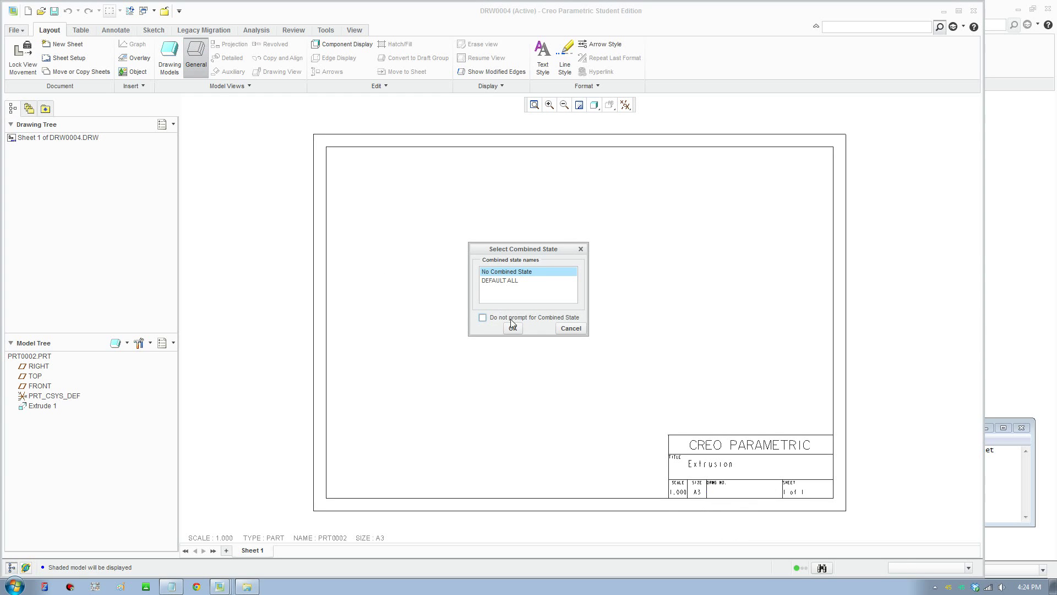
click(509, 281)
click(513, 329)
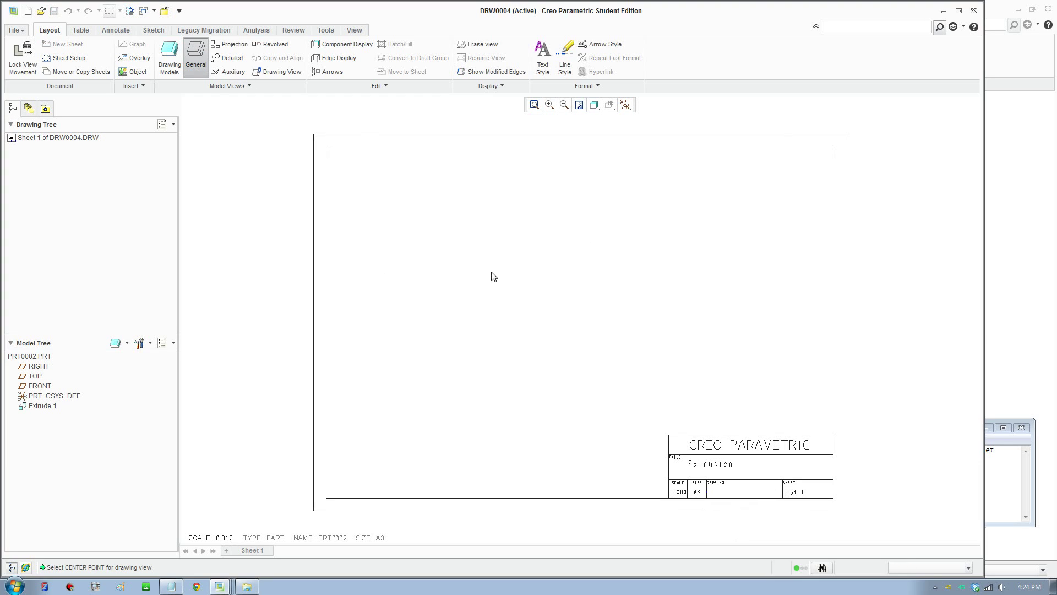
click(474, 240)
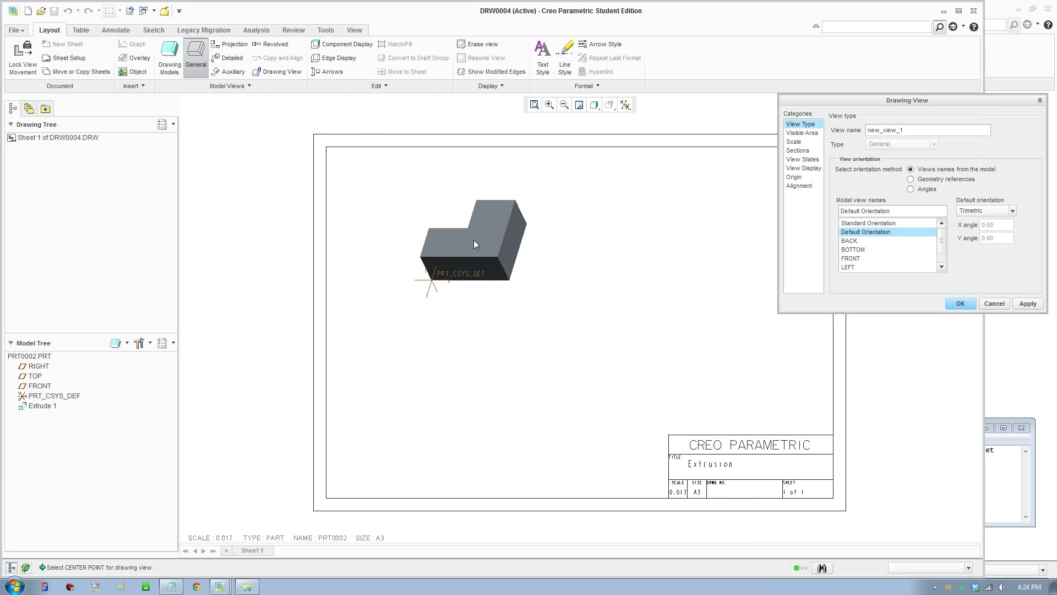
click(858, 259)
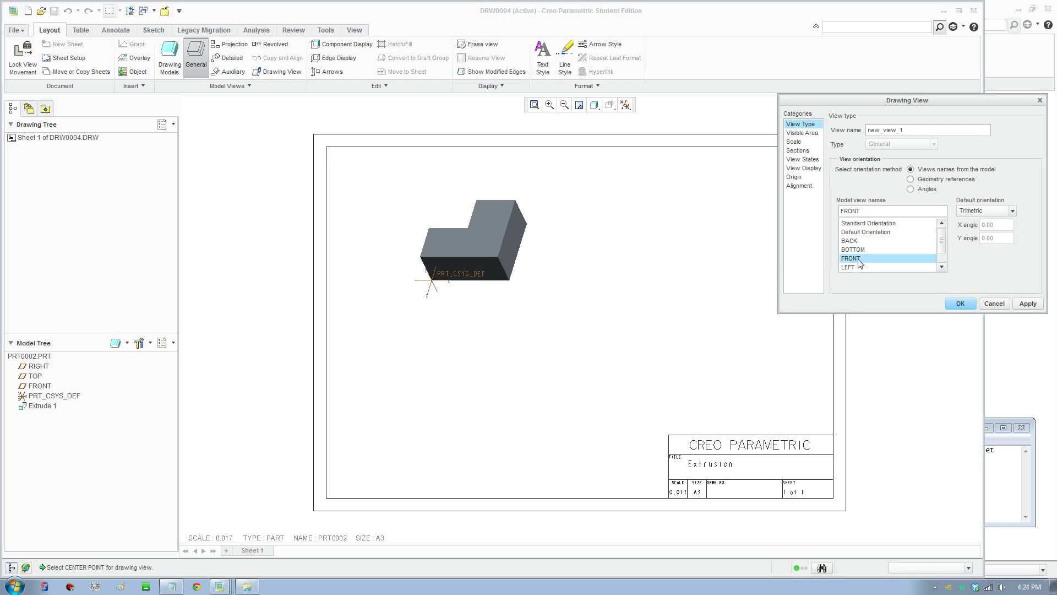
click(960, 304)
click(543, 260)
- Turn off the display of all datum axes, points, coordinate systems and planes in the drawing
scroll(541, 256, up, 1)
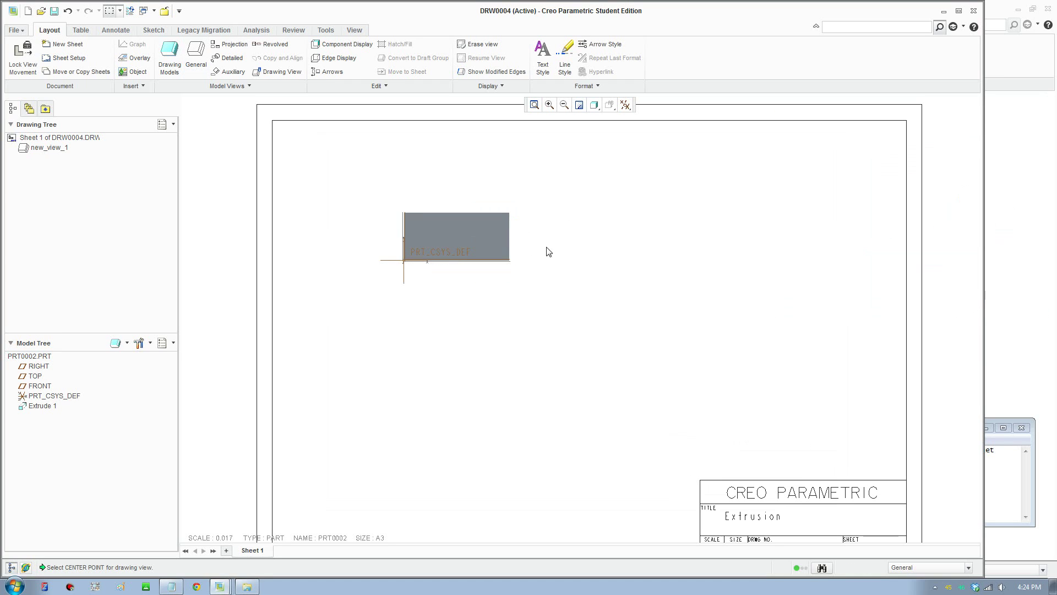
click(625, 104)
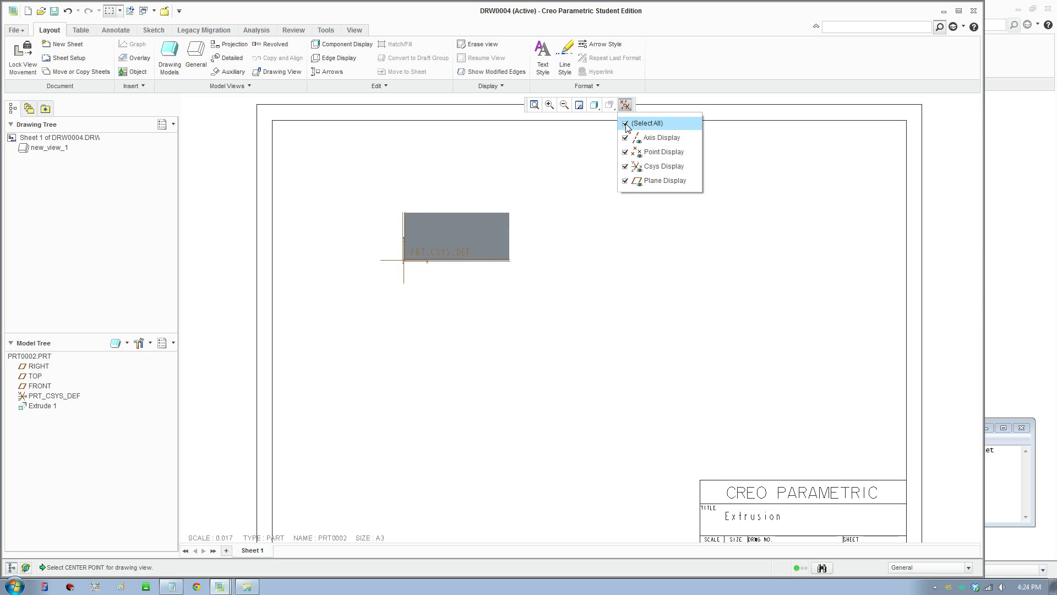
click(626, 124)
scroll(611, 259, down, 2)
scroll(615, 262, up, 1)
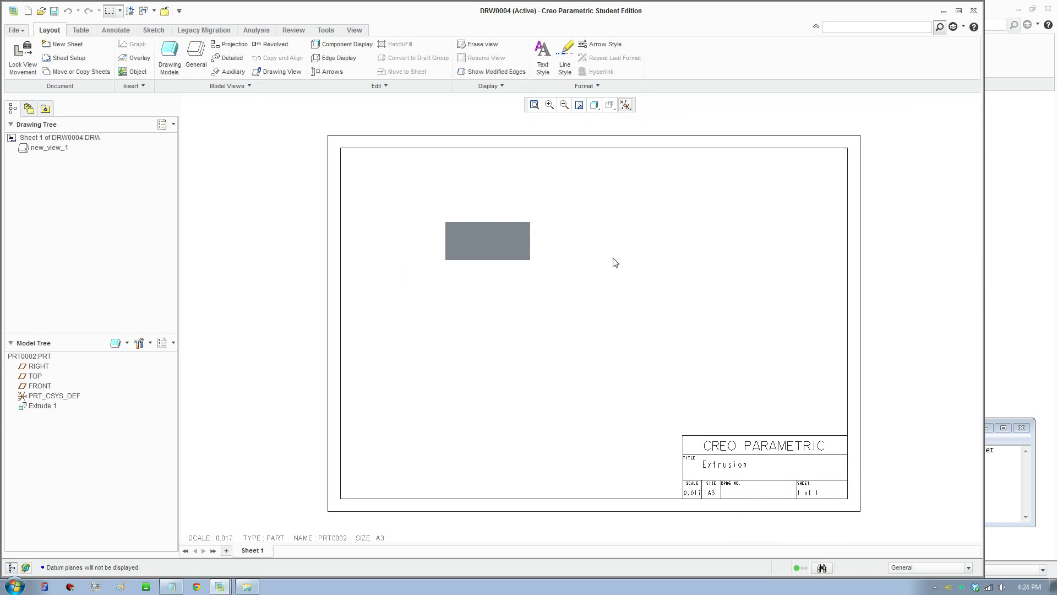
scroll(623, 340, up, 1)
scroll(625, 313, up, 1)
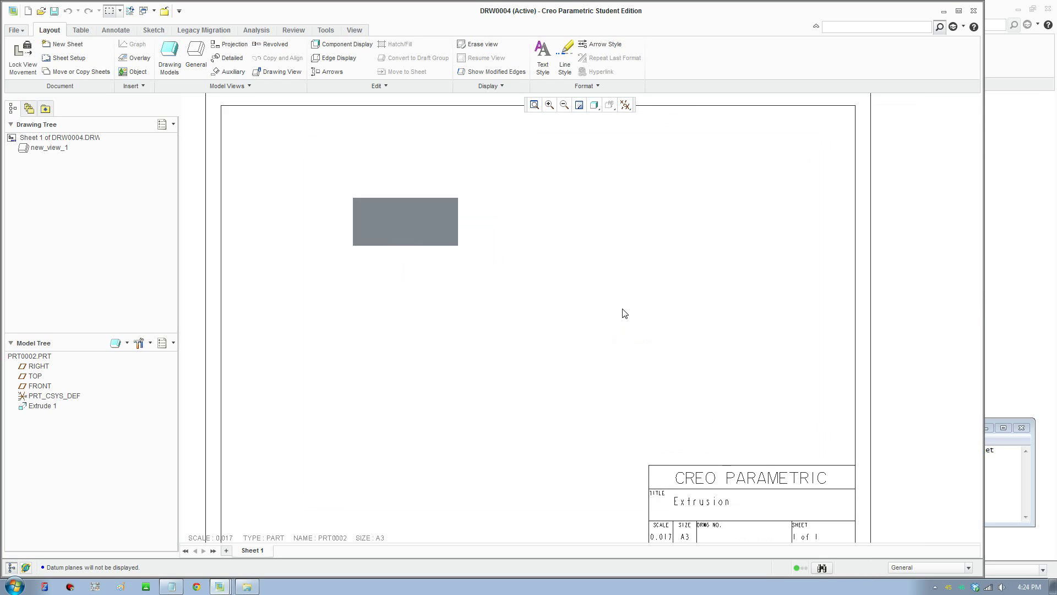
scroll(625, 313, down, 1)
- Narrow the drawing and model tree area to give the sheet more room
drag(179, 281, 123, 272)
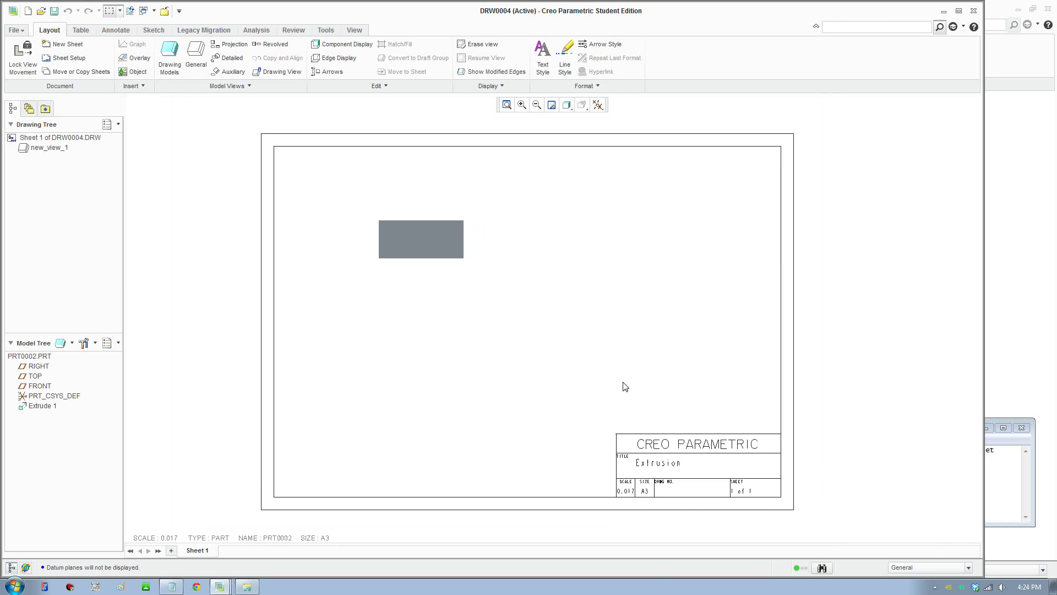
middle_drag(628, 380, 583, 386)
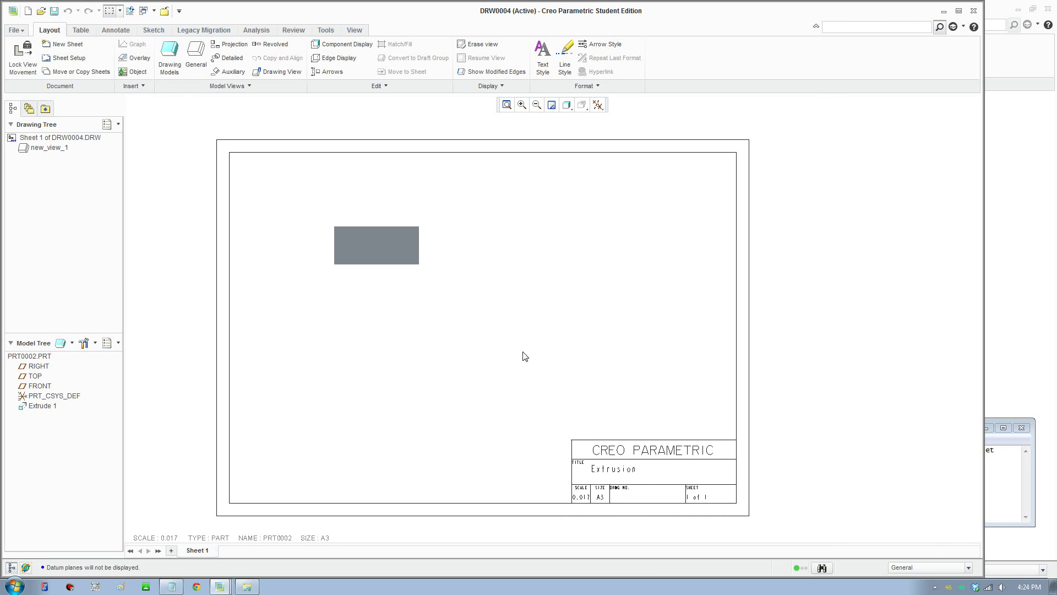
middle_drag(518, 326, 569, 325)
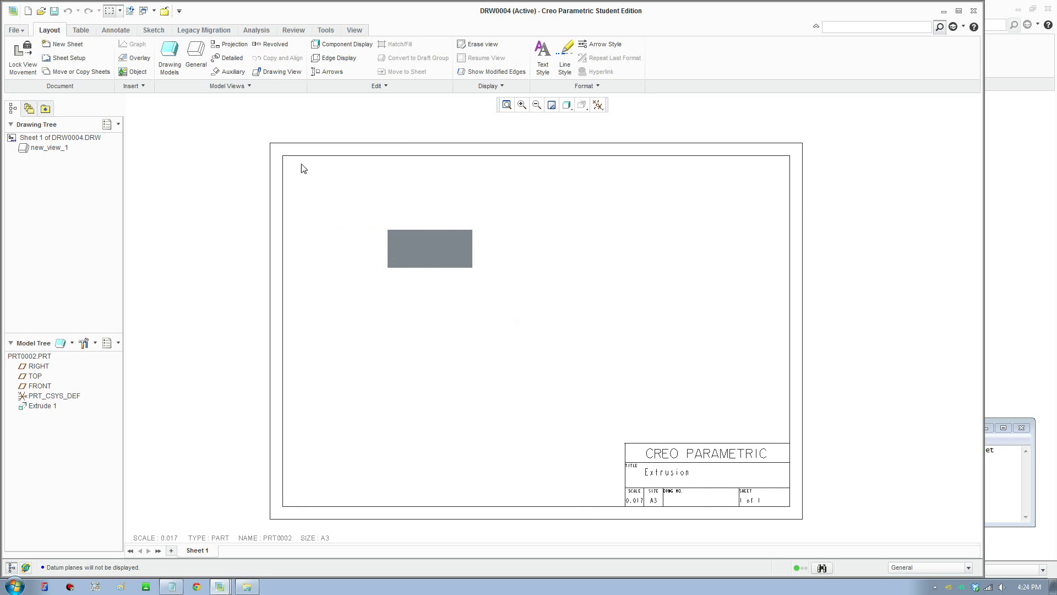
- Print the drawing through Adobe PDF to ENGINEER - DRW0004.pdf on the Desktop, check the resulting page and close it
click(15, 30)
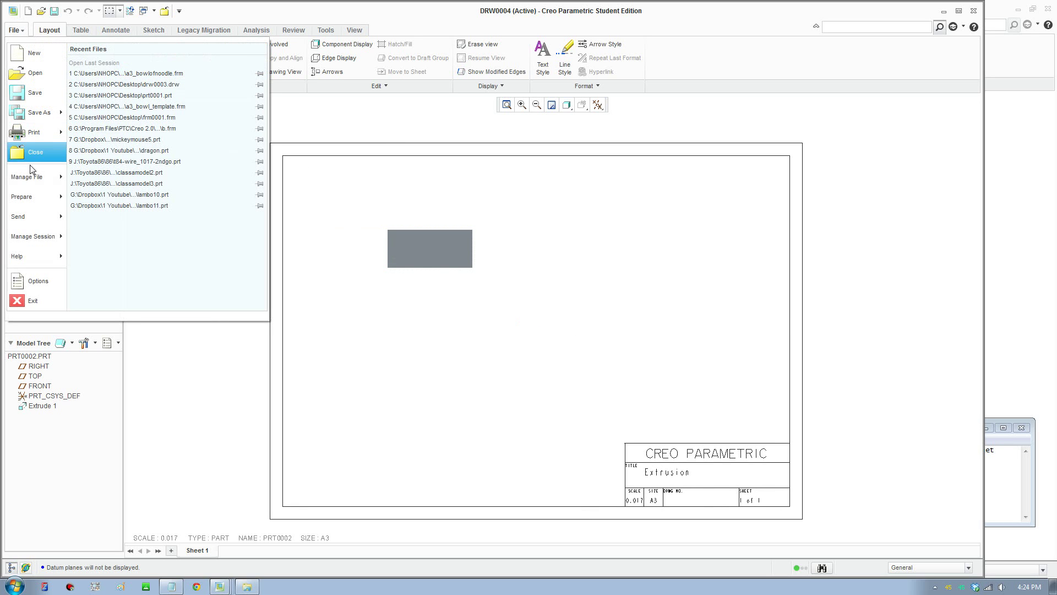
click(33, 132)
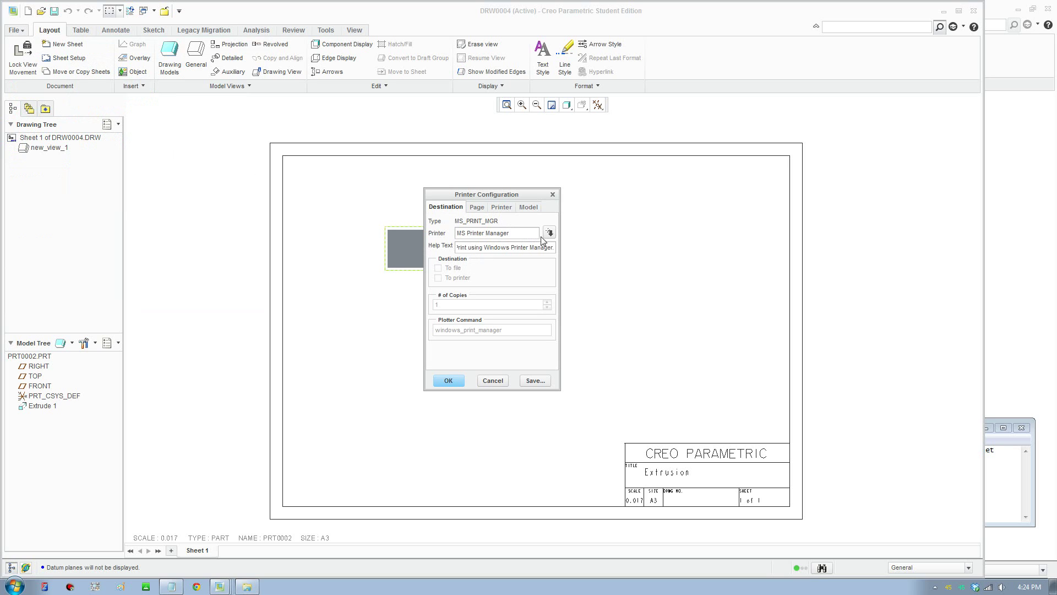
click(455, 379)
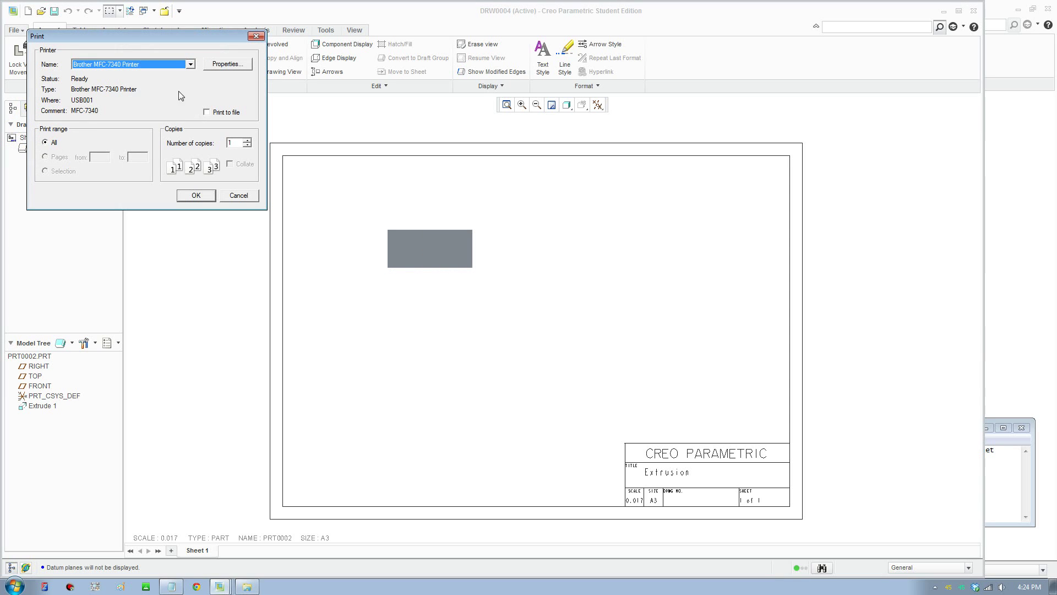
click(170, 65)
click(137, 72)
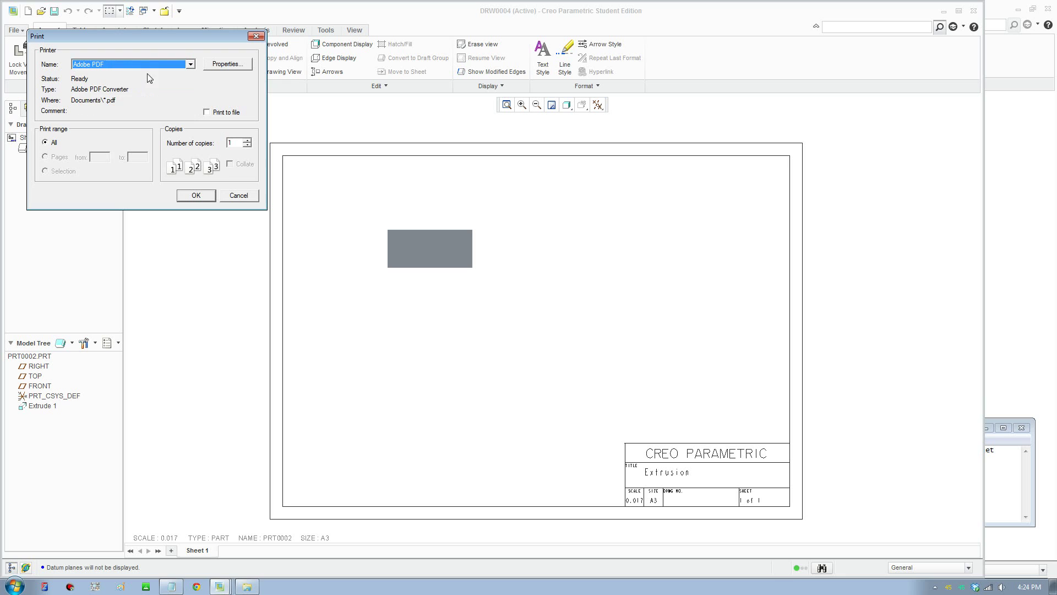
click(198, 198)
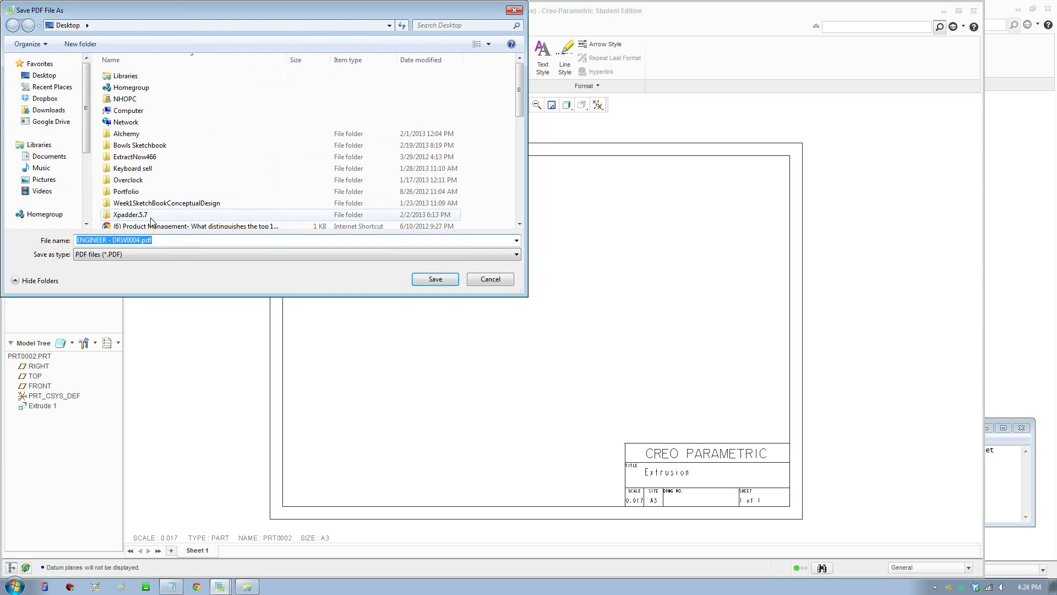
click(435, 279)
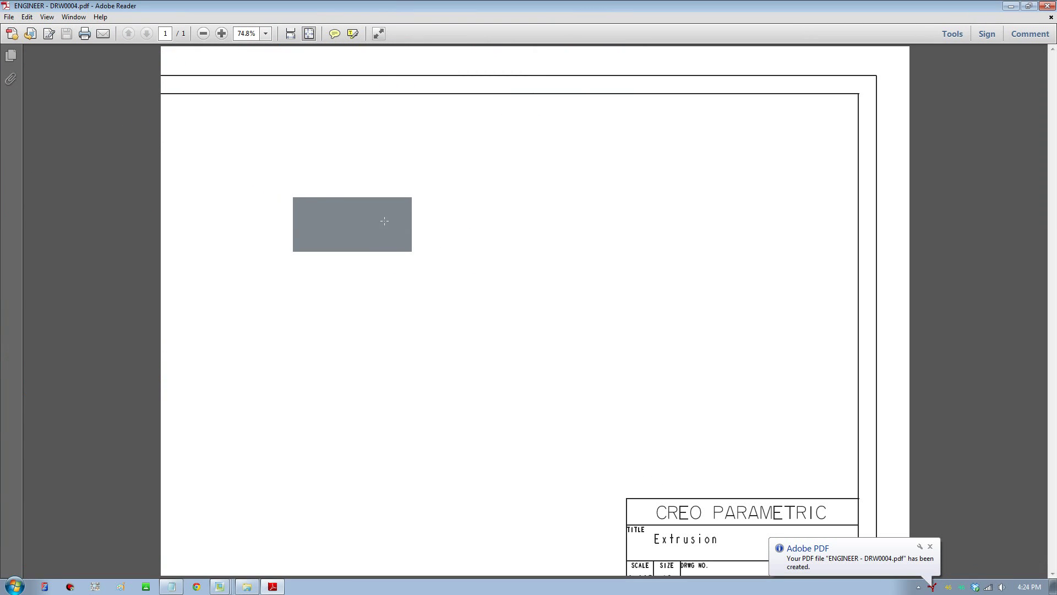
ctrl+scroll(520, 271, down, 2)
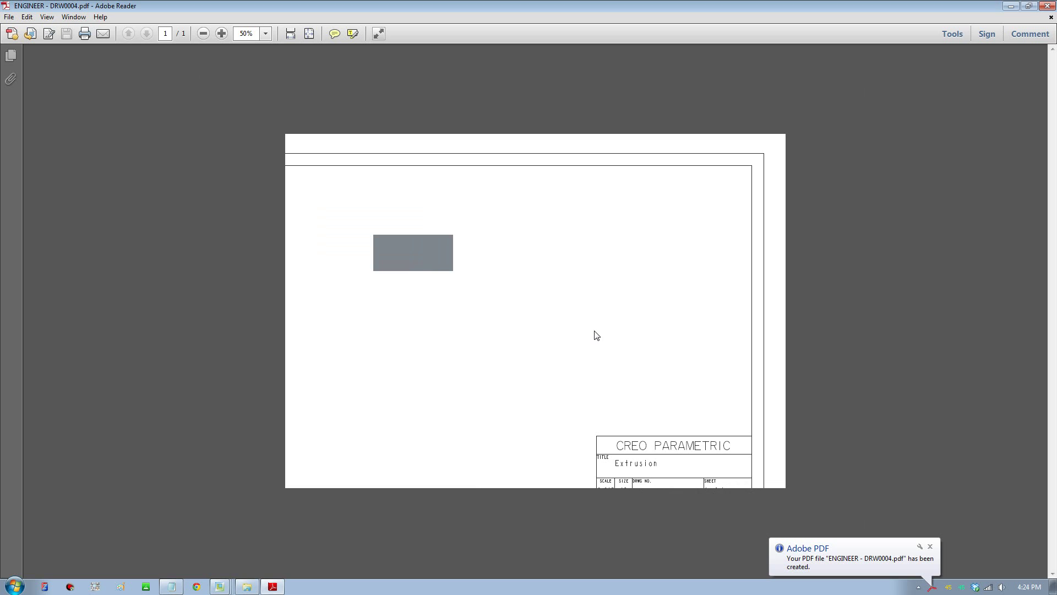
ctrl+scroll(596, 336, up, 1)
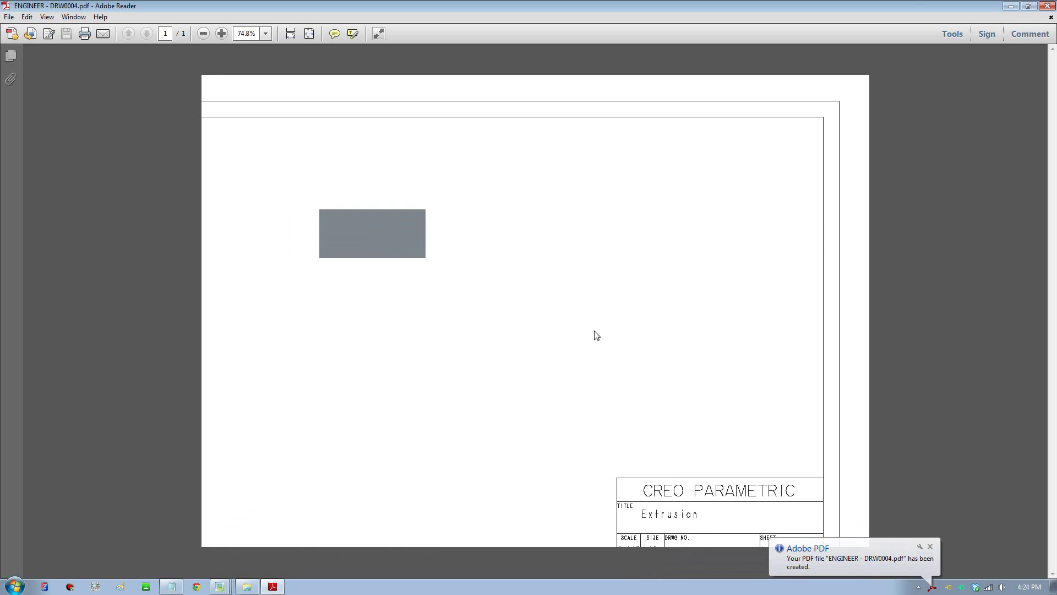
click(1047, 5)
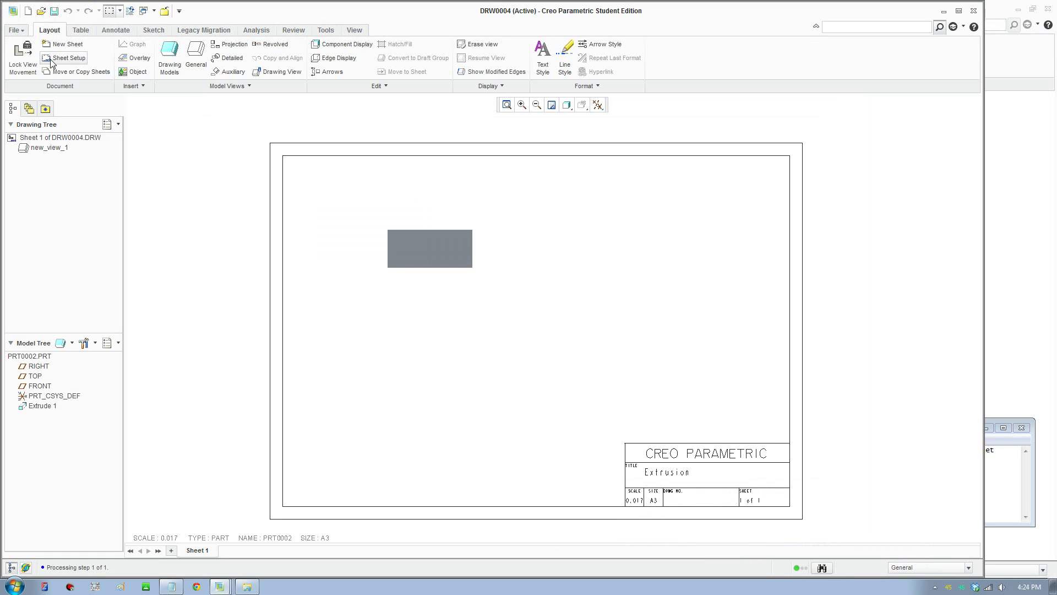
- Configure a new print of the drawing with page offsets of 6 in X and 6 in Y
click(15, 30)
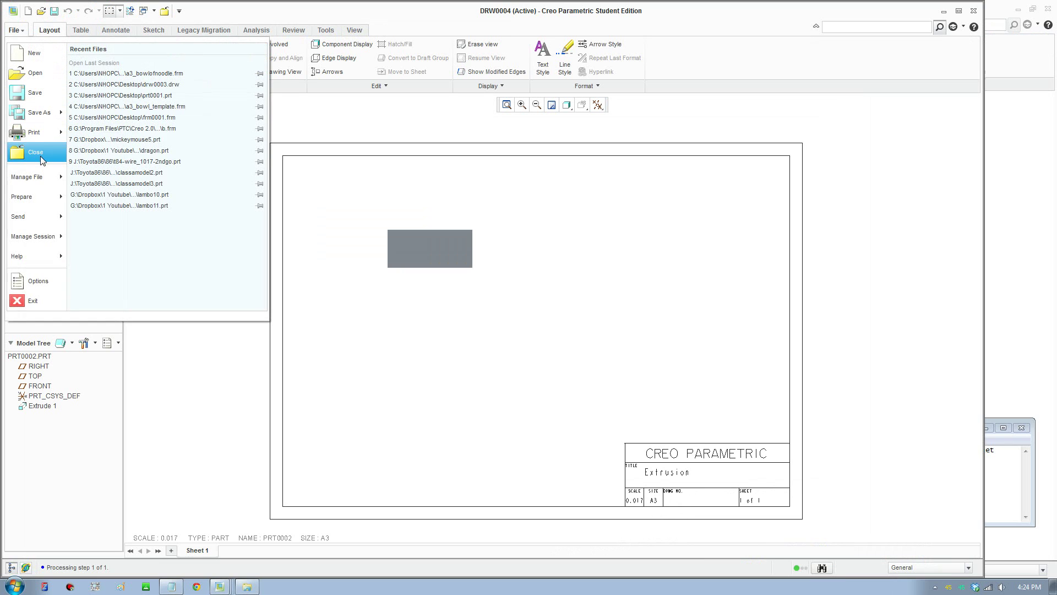
click(34, 132)
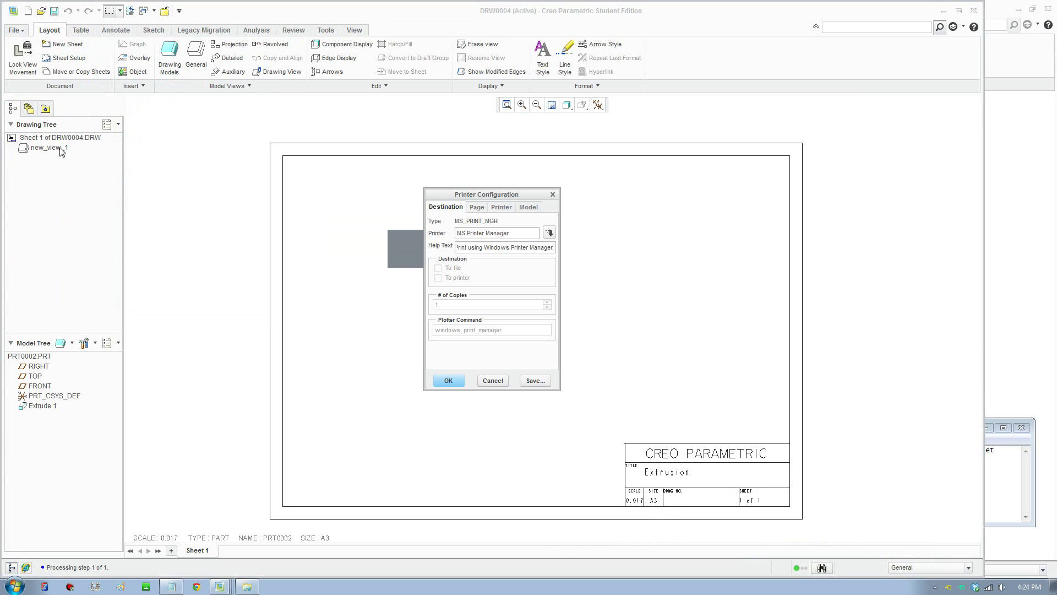
click(477, 208)
click(501, 208)
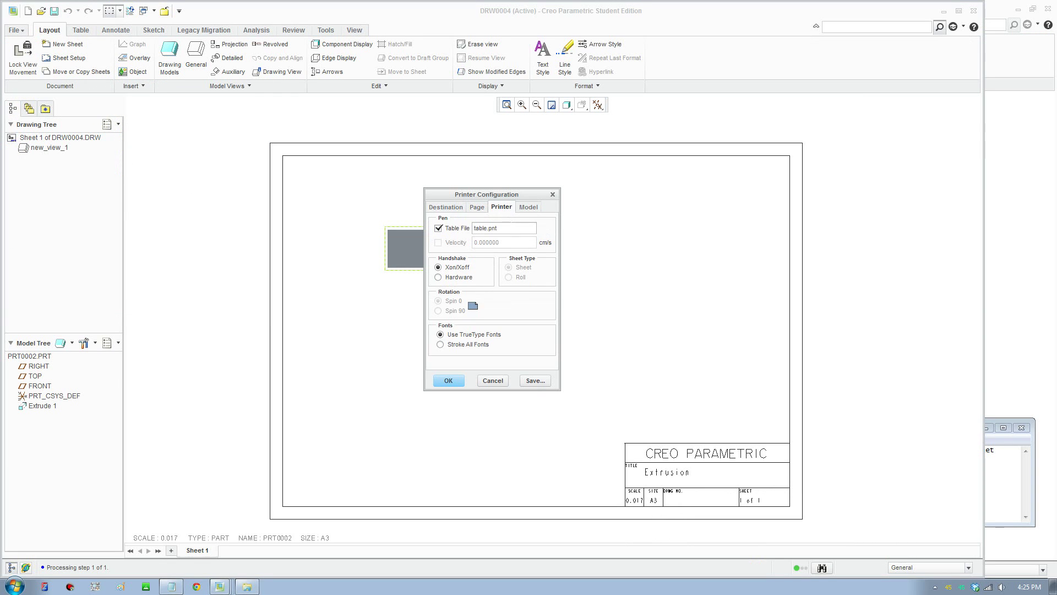
click(529, 207)
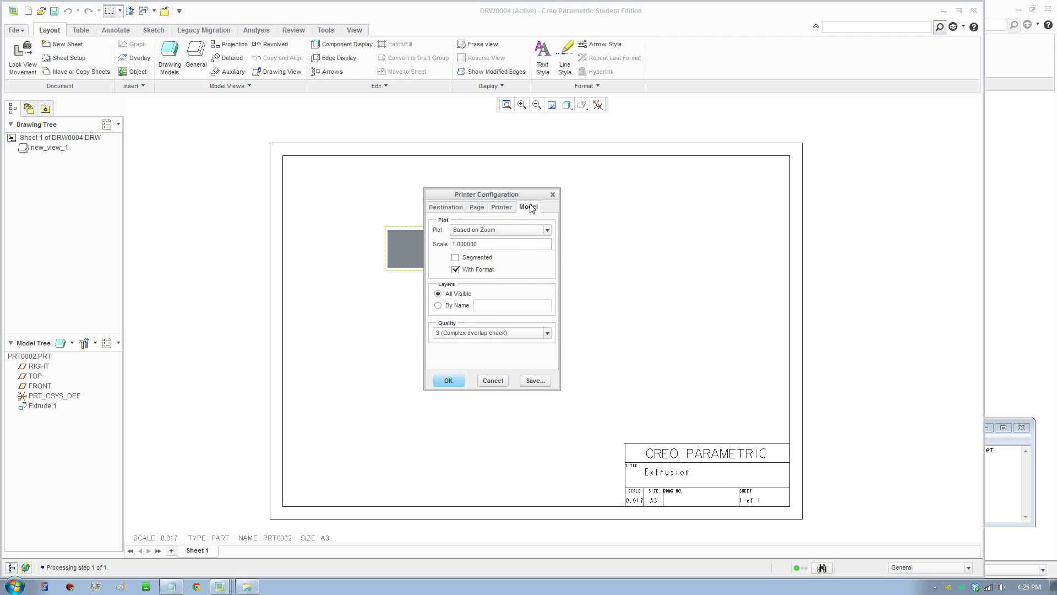
click(447, 207)
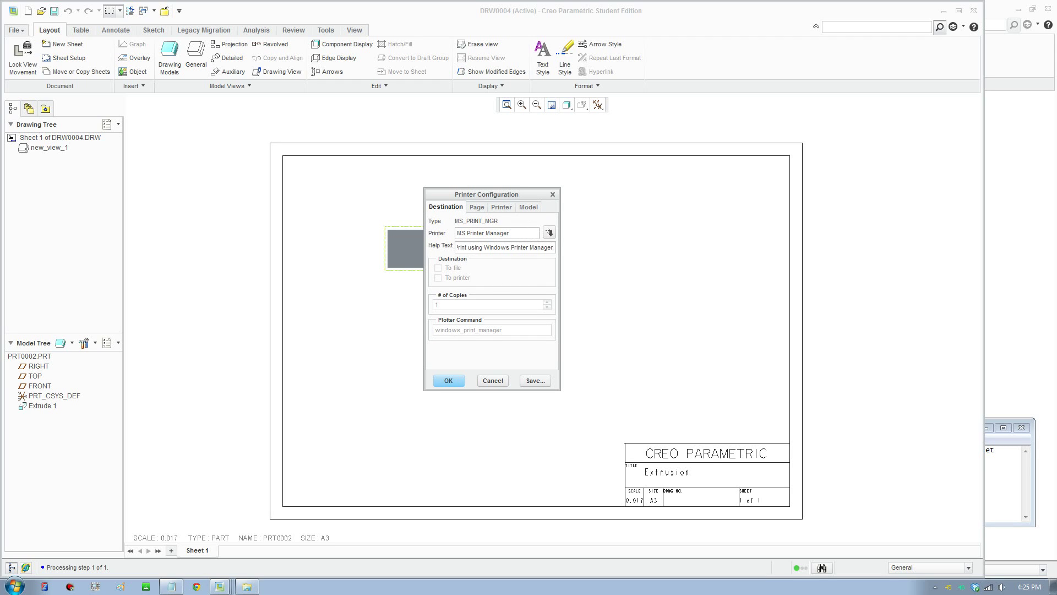
click(477, 209)
drag(471, 286, 439, 283)
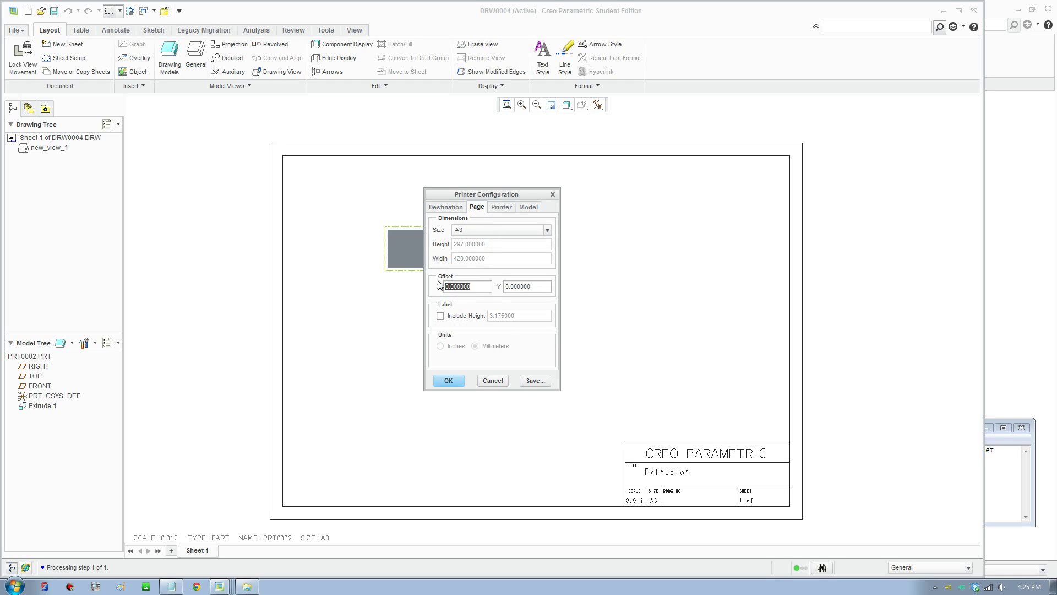
text(6)
drag(509, 287, 530, 286)
text(6)
click(449, 380)
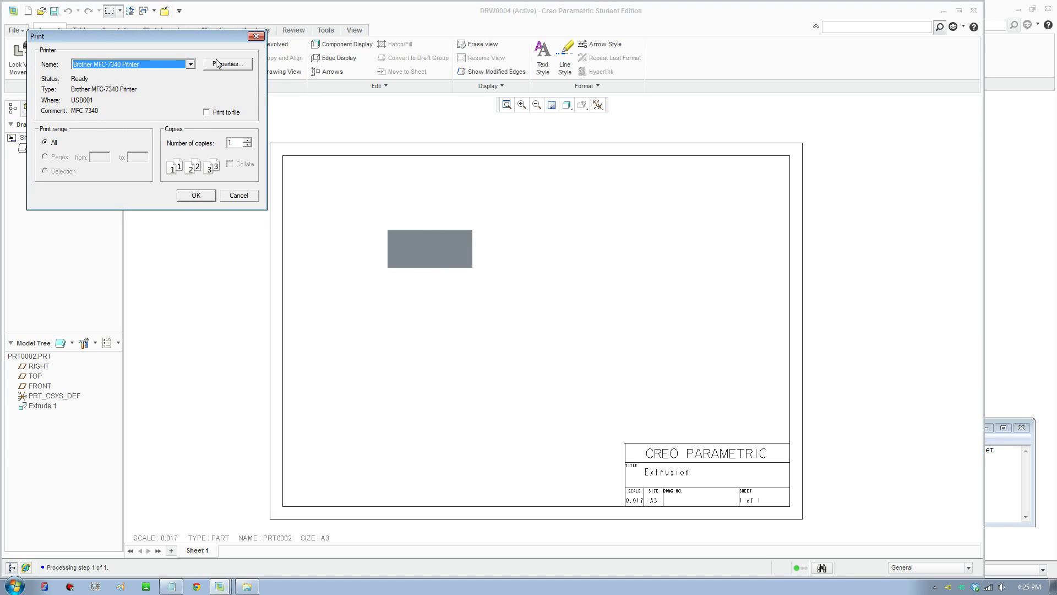
- Look through the available paper sizes and the advanced and support settings of the Brother MFC-7340 printer
click(220, 64)
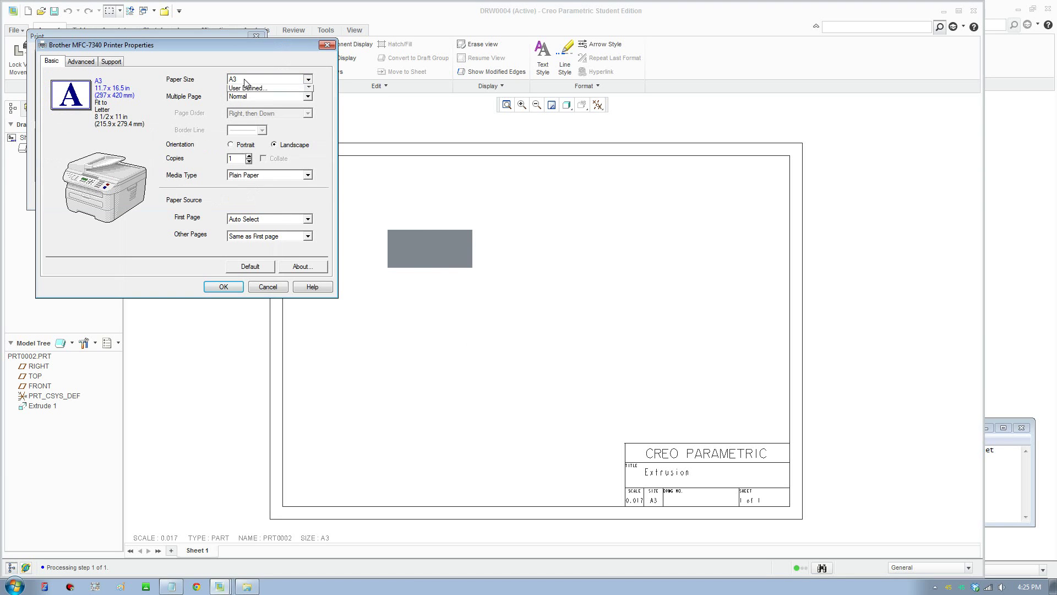
click(246, 79)
scroll(245, 99, up, 2)
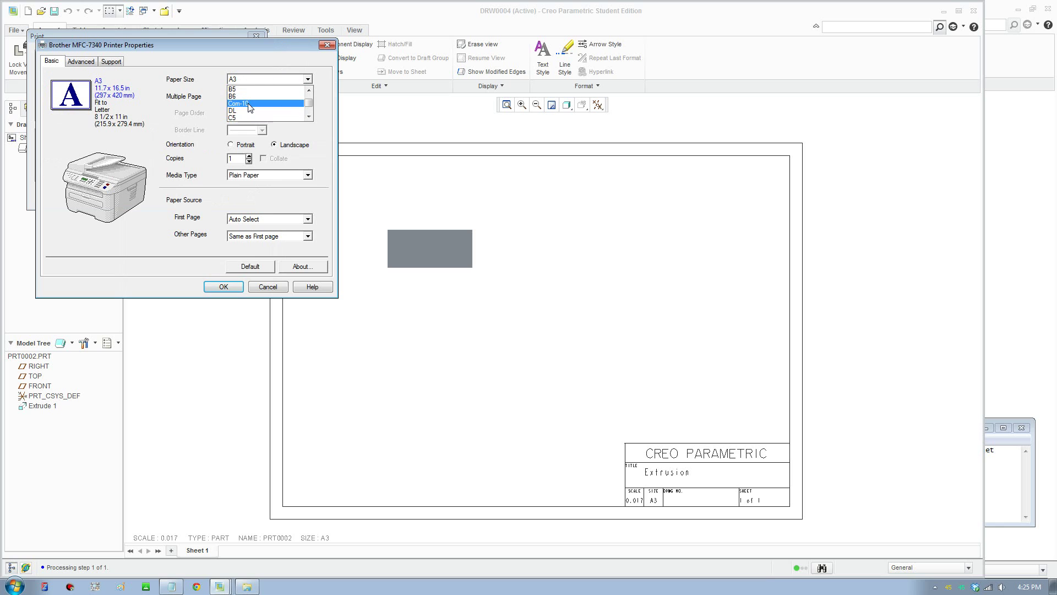
scroll(242, 102, up, 4)
scroll(309, 100, down, 6)
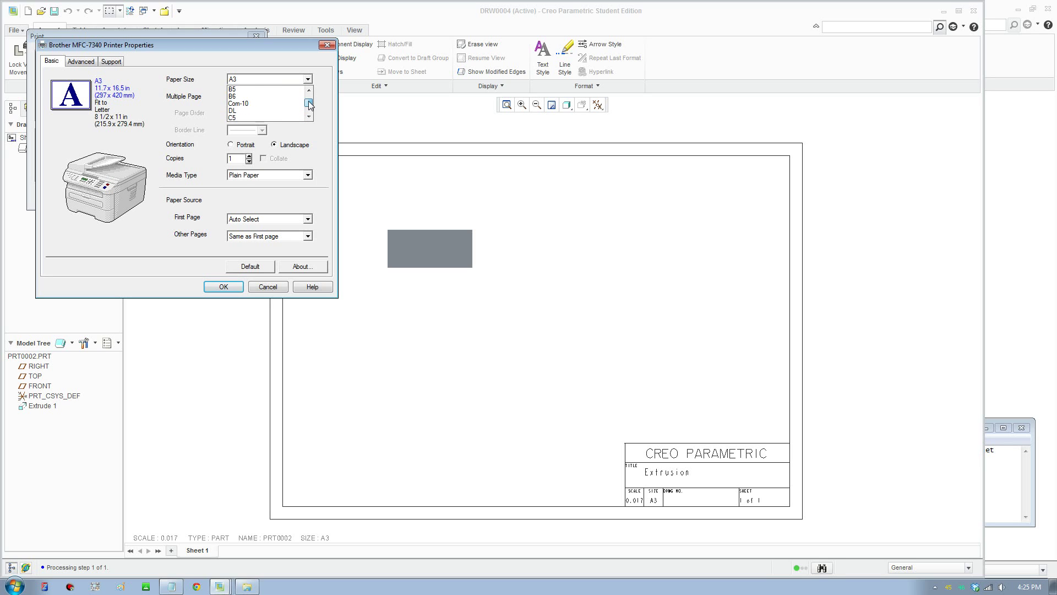
click(311, 79)
click(81, 61)
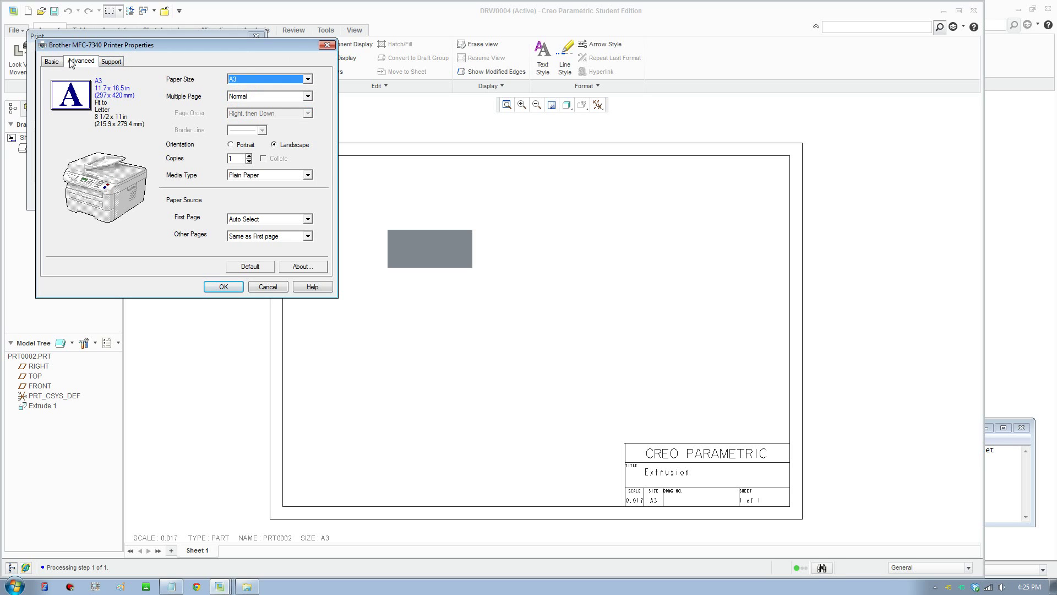
click(112, 61)
click(52, 61)
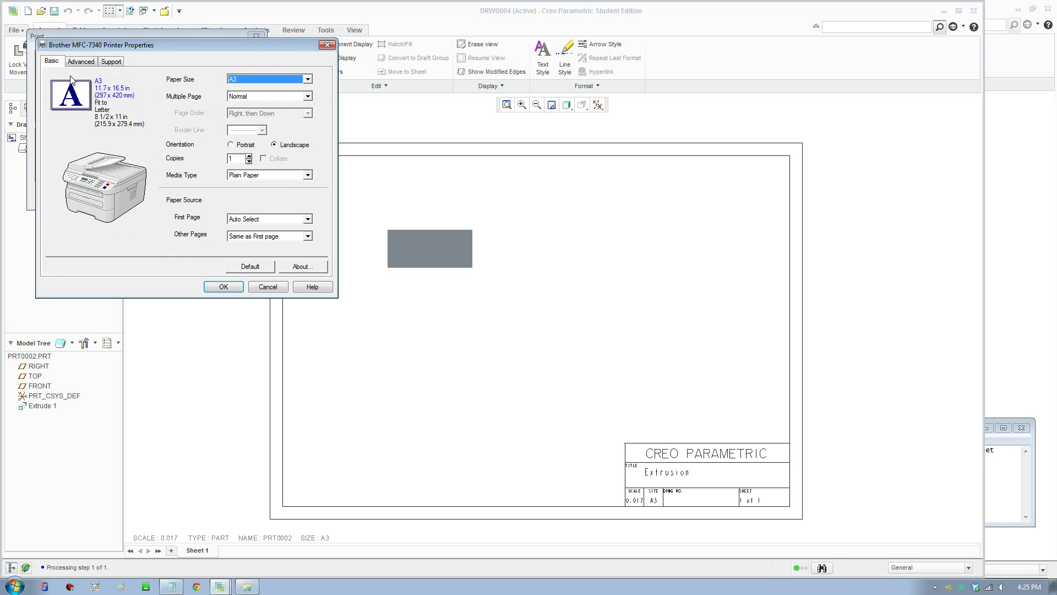
click(265, 287)
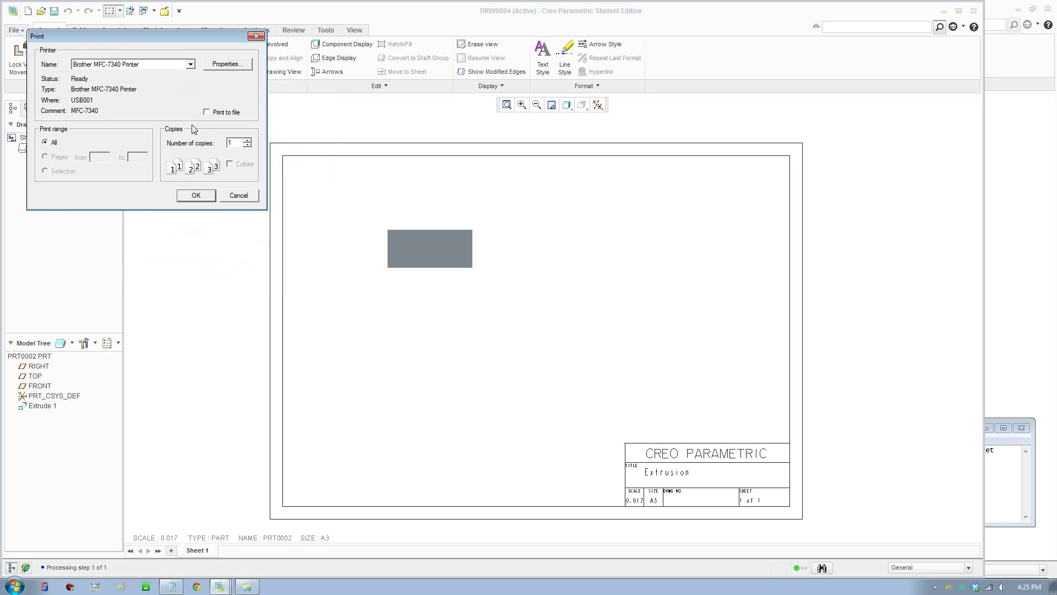
- Choose Adobe PDF as the printer and review its layout, paper and PDF conversion settings
click(165, 64)
click(127, 73)
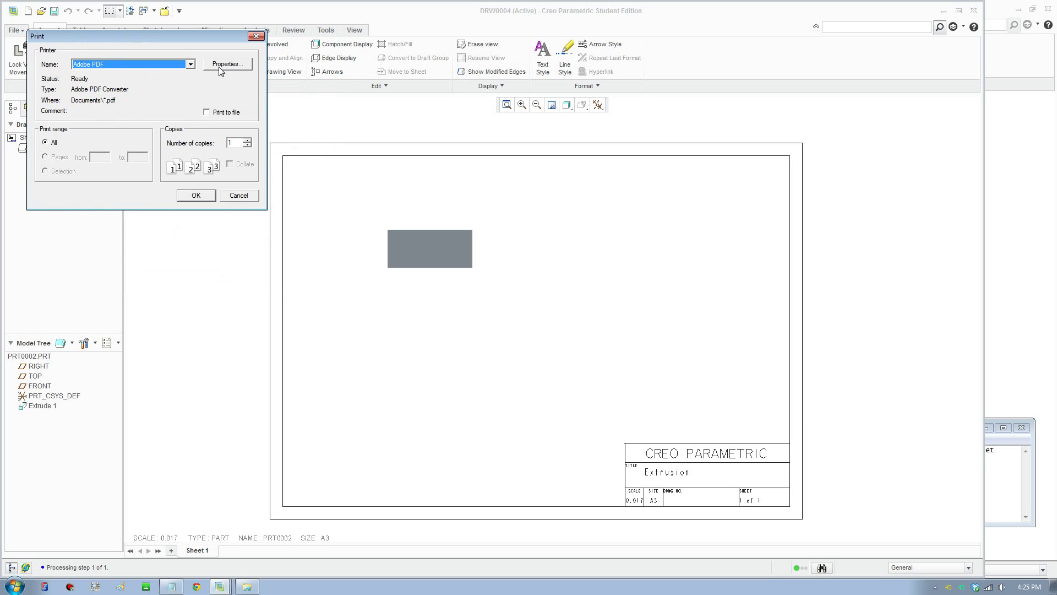
click(228, 65)
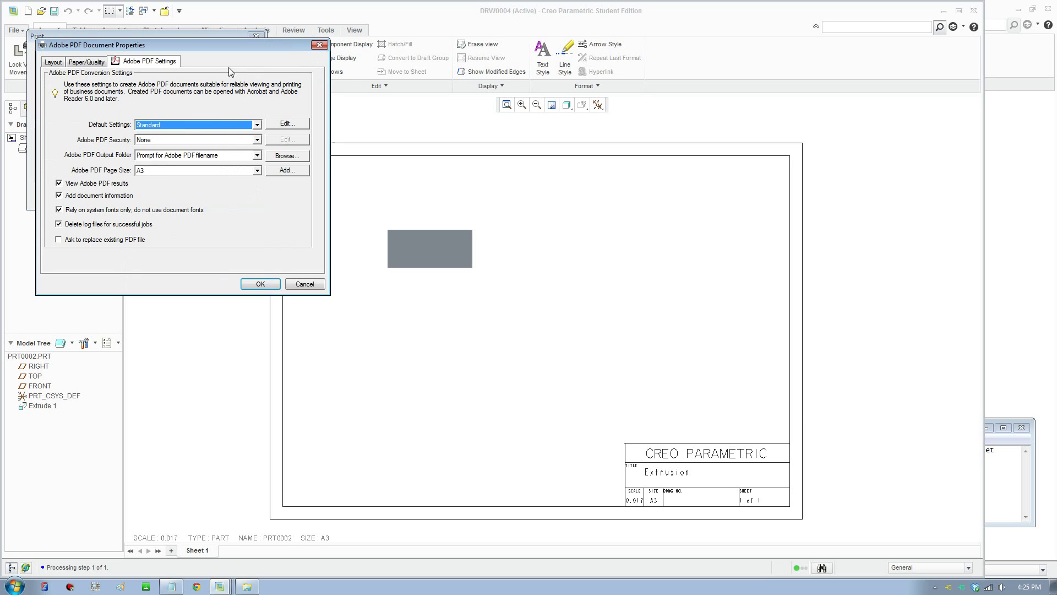
click(86, 61)
click(54, 61)
click(145, 63)
click(260, 284)
- Save the print as ENGINEER - DRW0004.pdf on the Desktop, replacing the earlier file, and check the sheet's position on the page
click(196, 196)
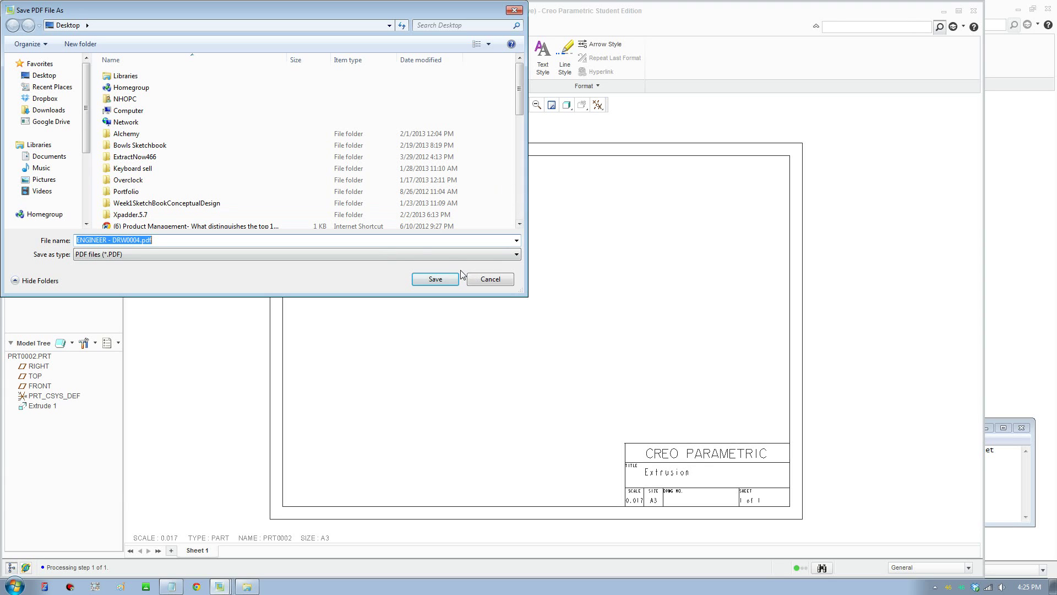
click(445, 278)
click(549, 299)
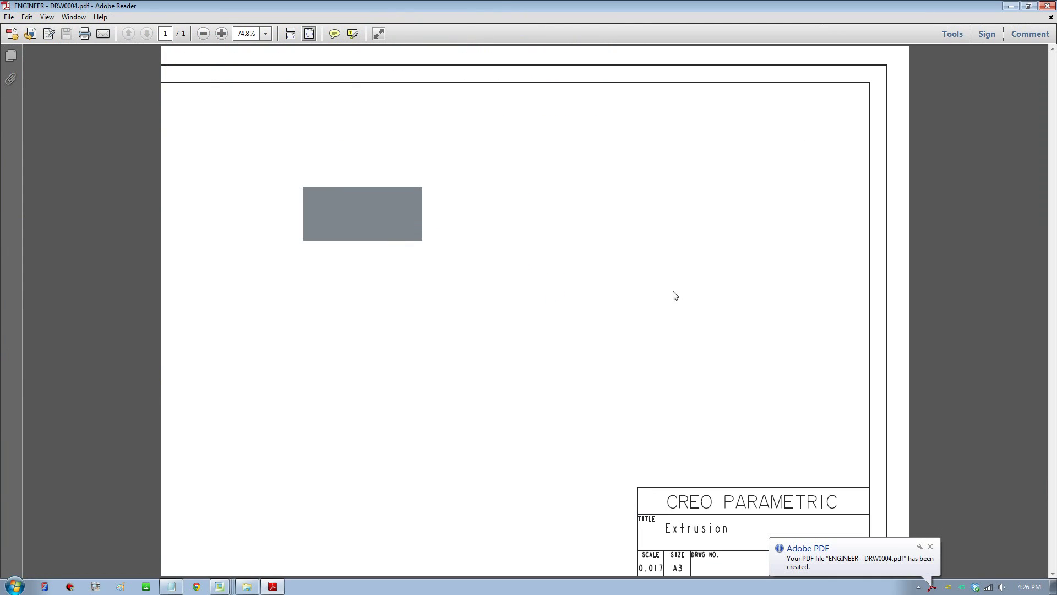
click(930, 546)
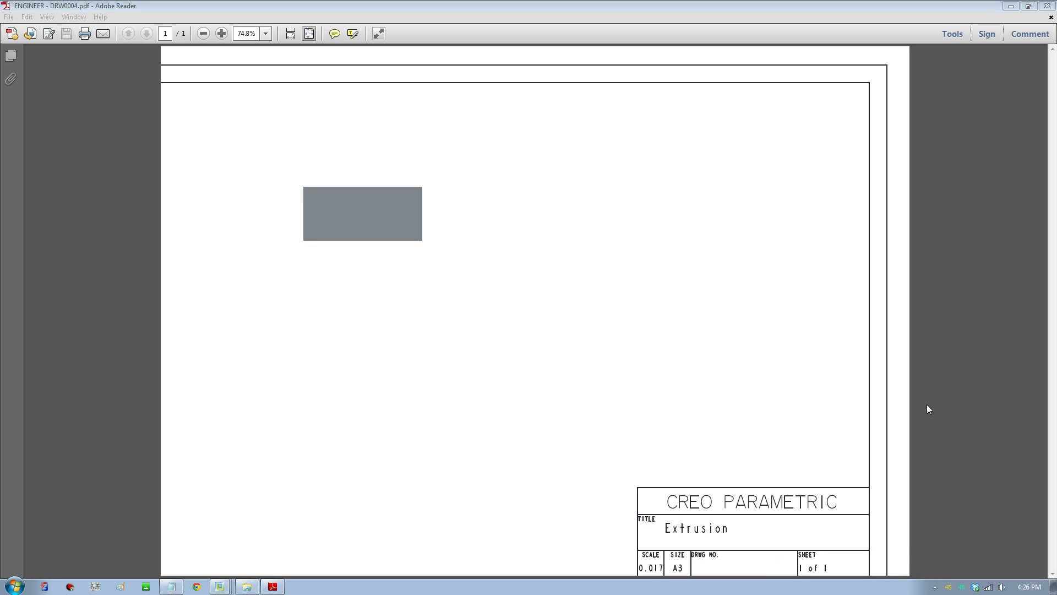
click(610, 347)
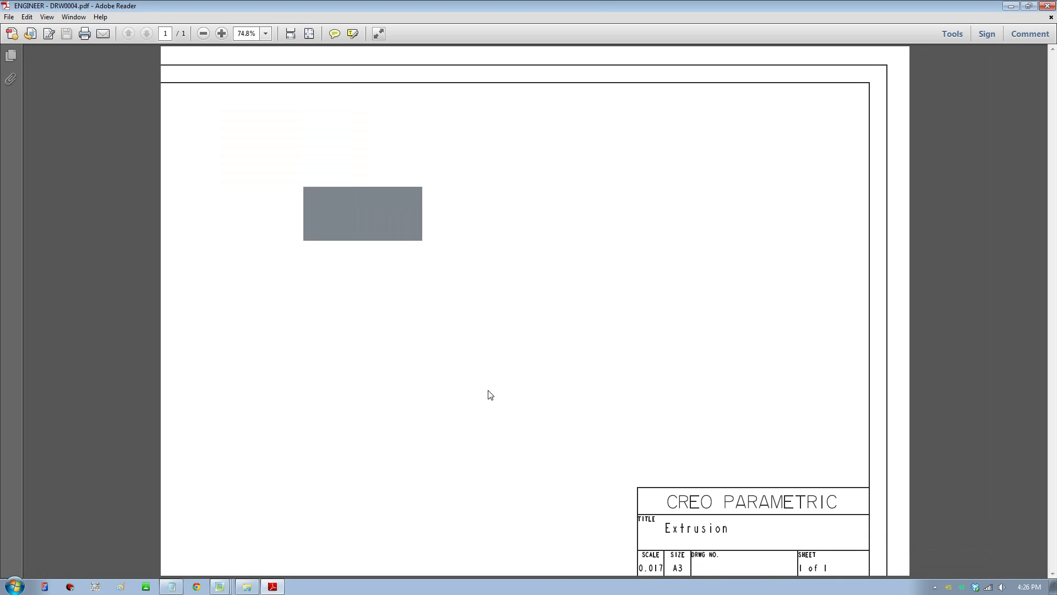
key(ctrl+minus)
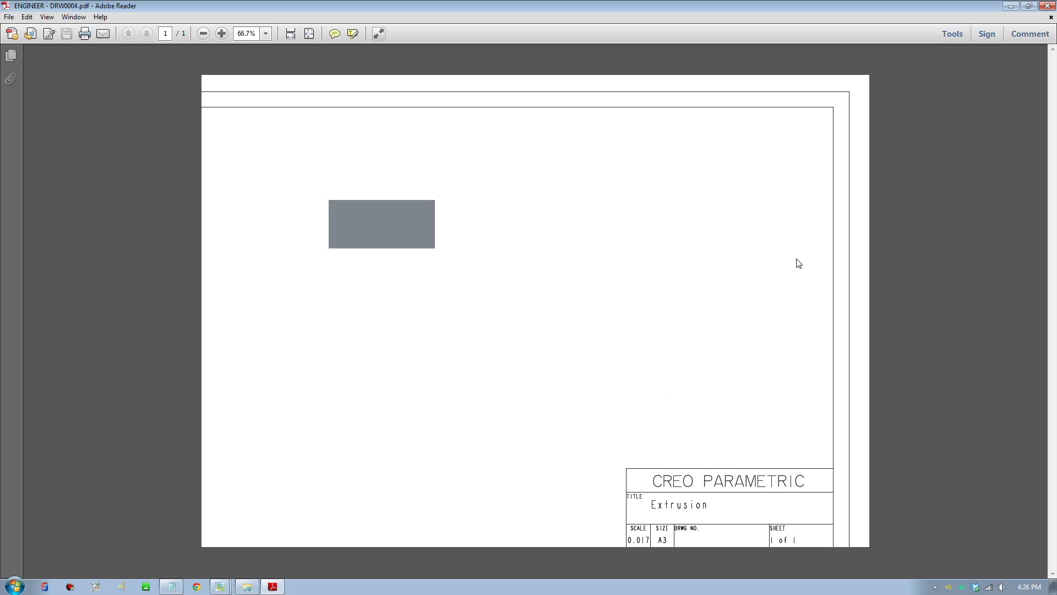
click(1048, 6)
- Set the print's plot option to Full Plot and accept the printer configuration with MS Printer Manager as the destination
click(528, 207)
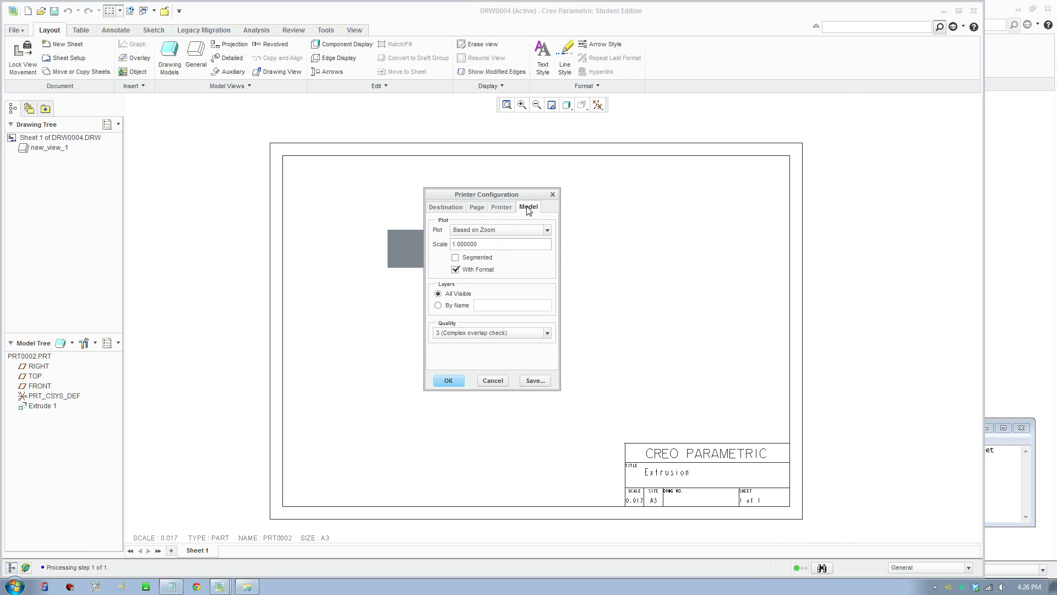
click(547, 231)
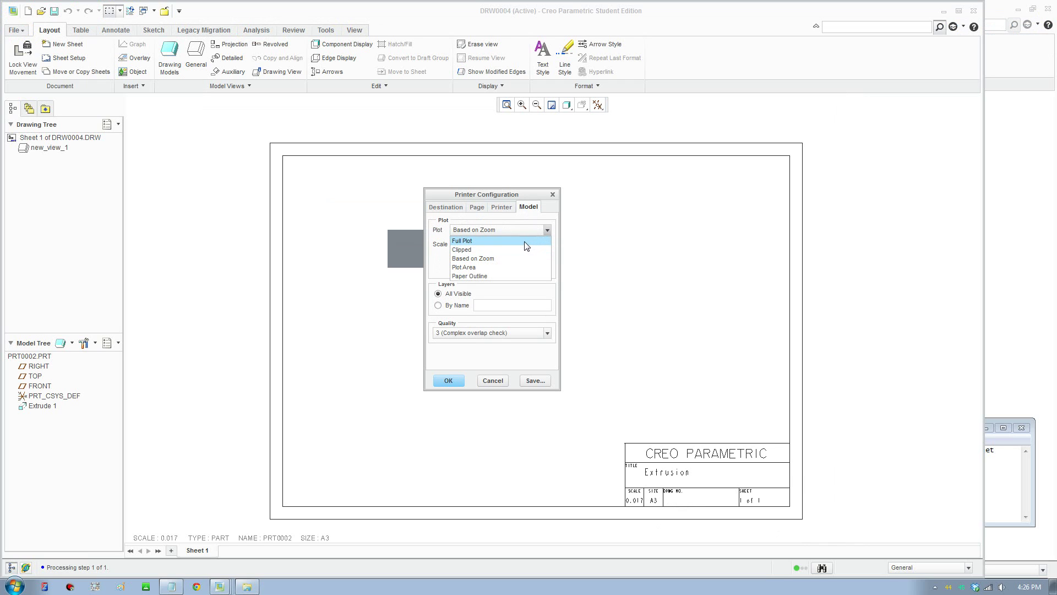
click(525, 241)
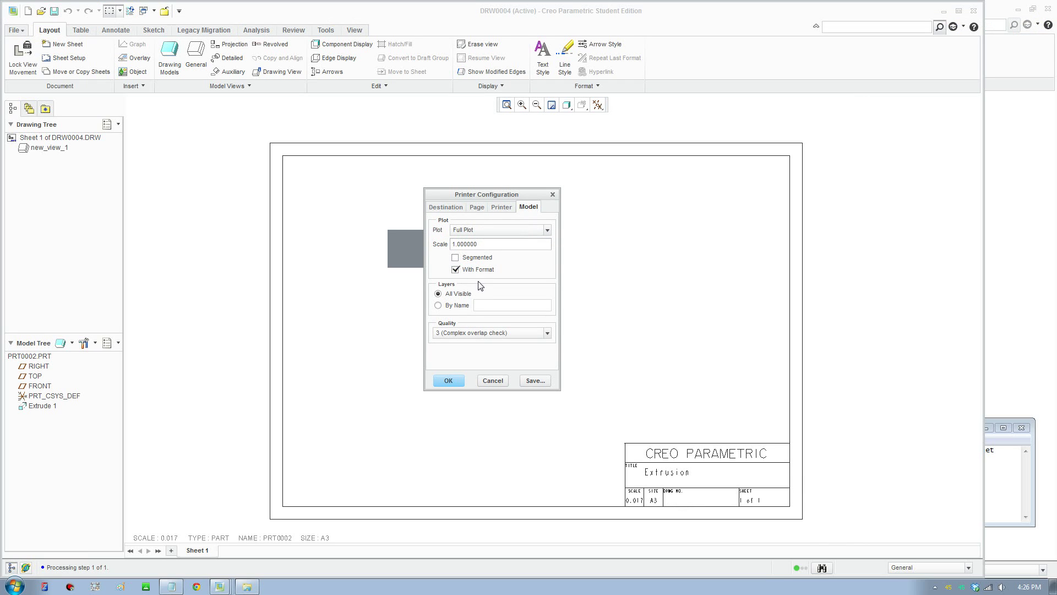
click(443, 207)
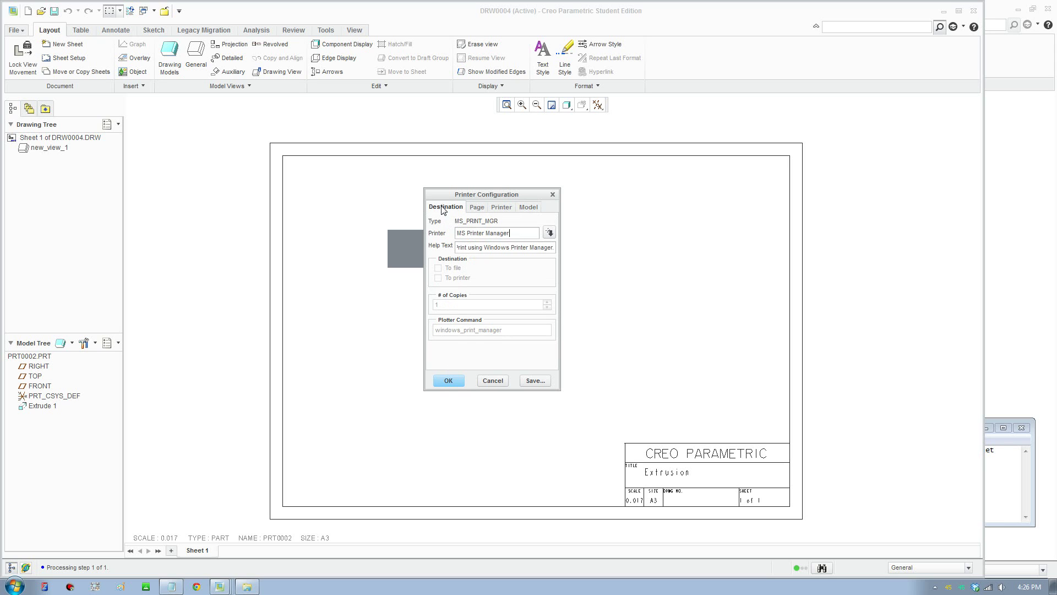
click(462, 385)
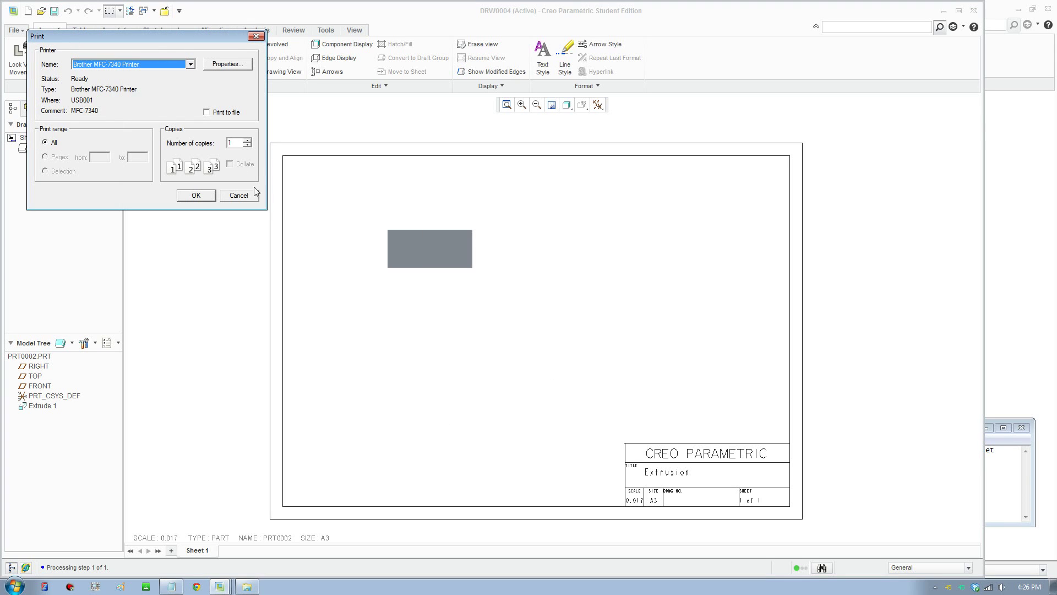
- Review the Brother MFC-7340 properties, choose Adobe PDF as the printer and accept its A3 page settings
click(217, 65)
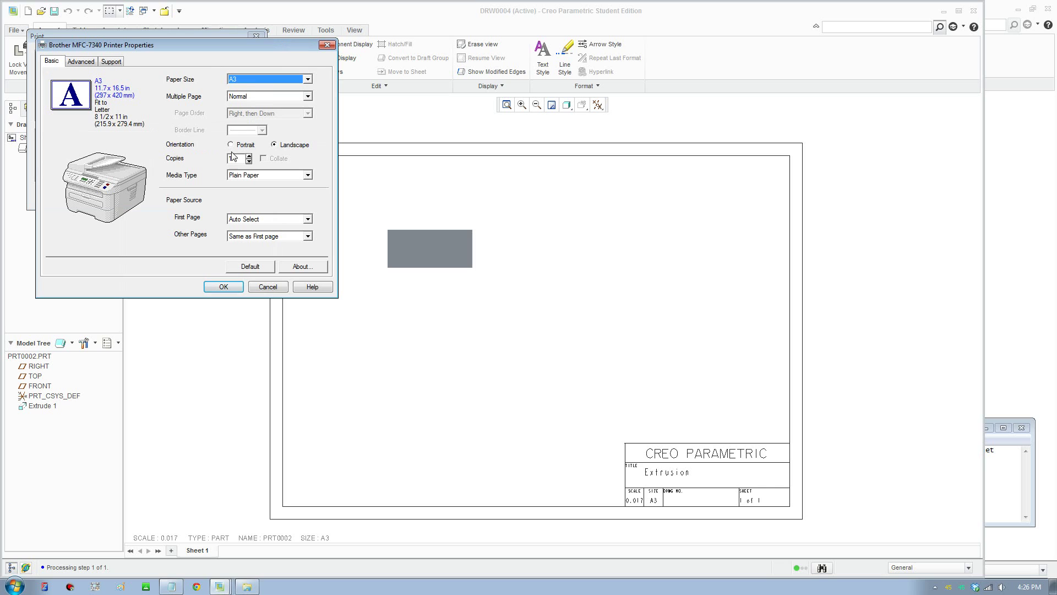
click(265, 290)
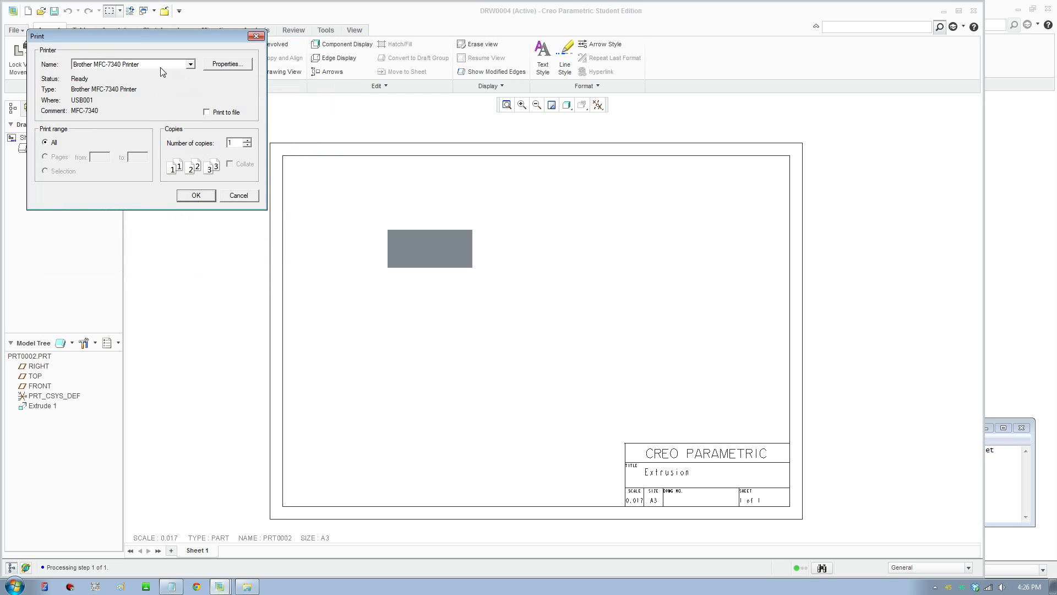
click(162, 67)
click(154, 77)
click(239, 67)
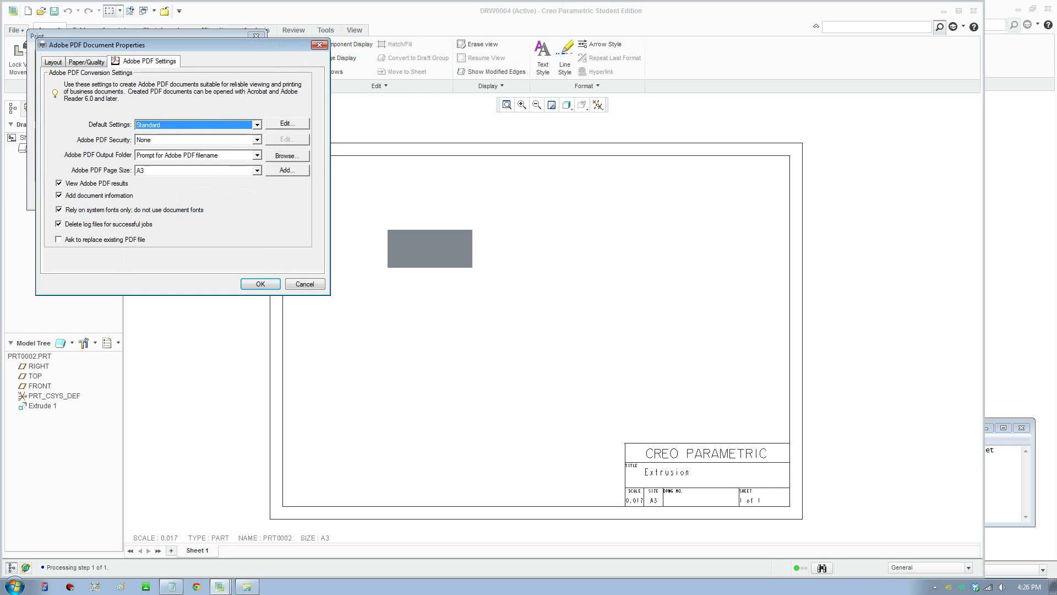
click(260, 284)
click(200, 197)
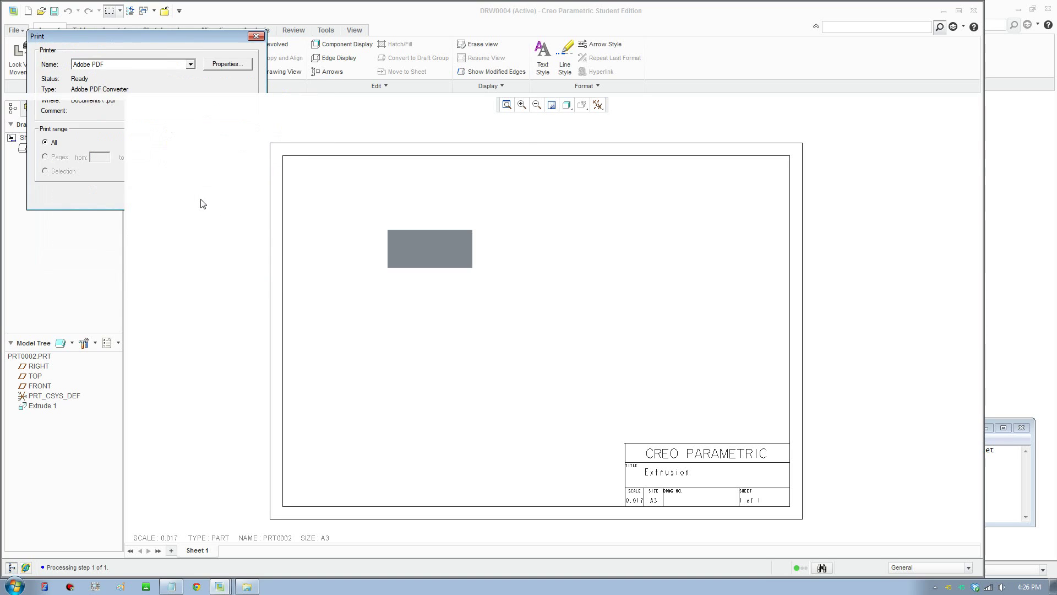
- Save the full-plot print over ENGINEER - DRW0004.pdf on the Desktop, check the sheet's position and close the PDF
click(435, 279)
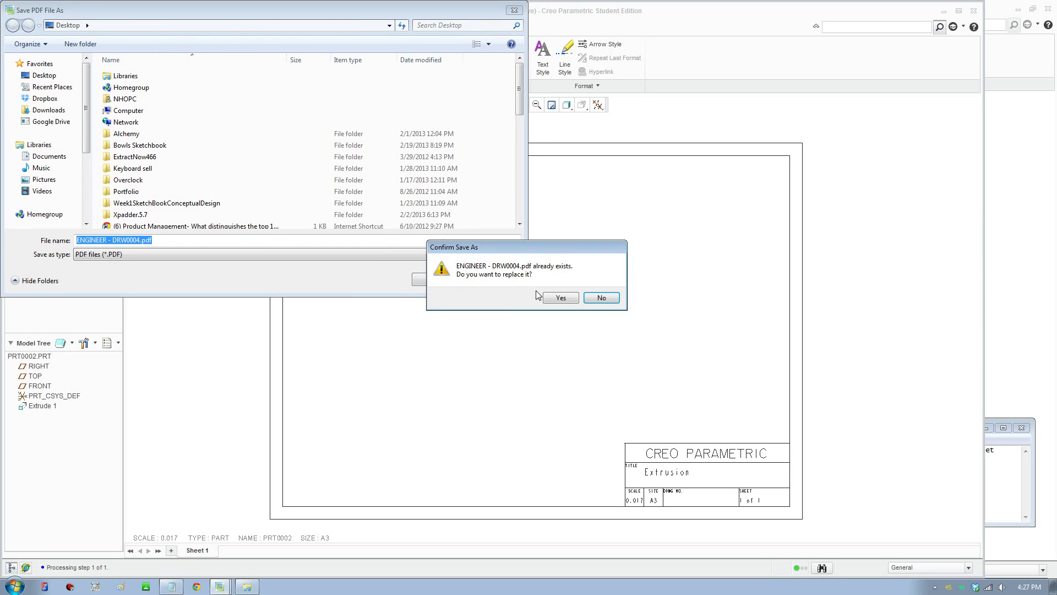
click(554, 298)
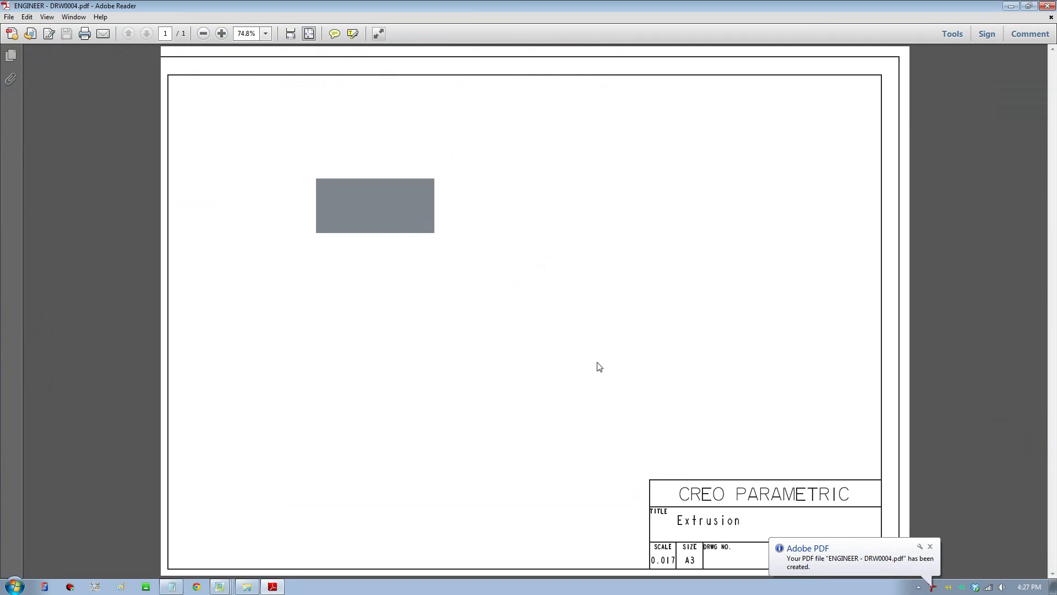
click(930, 547)
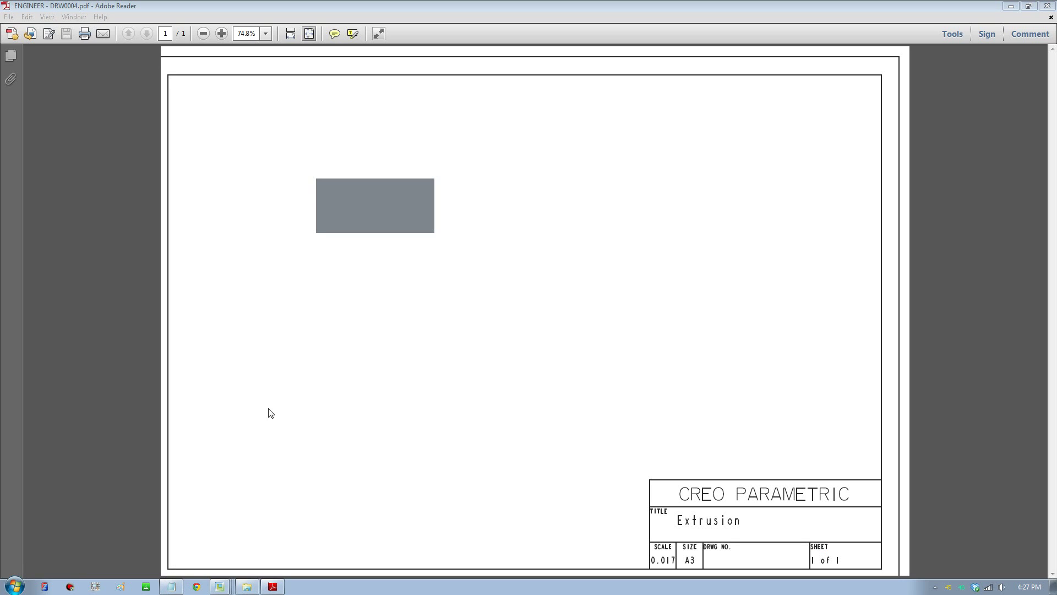
click(1047, 5)
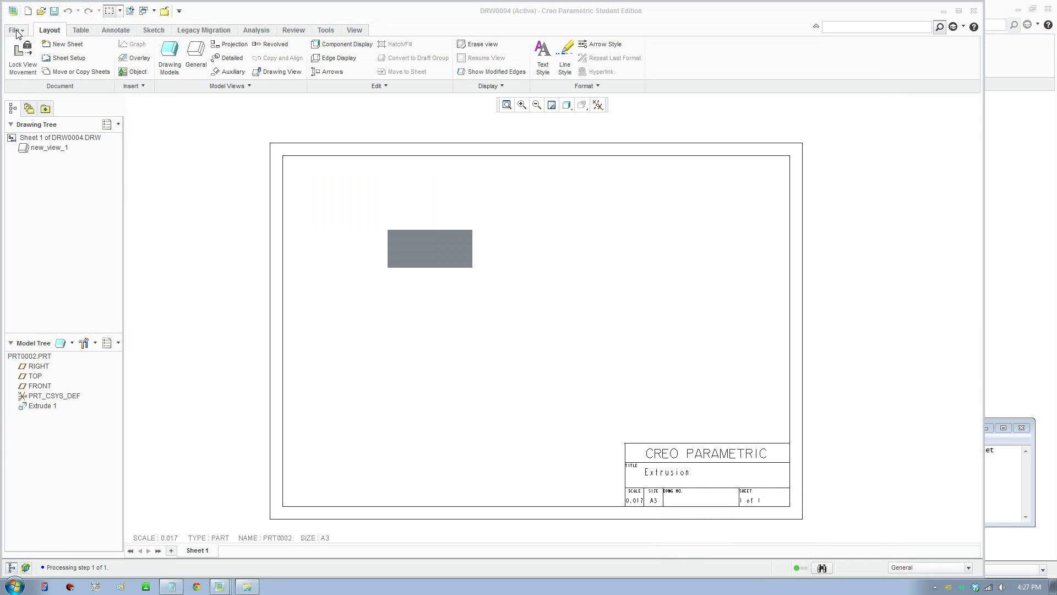
- Configure a new print of the A3 drawing with an X page offset of 6
click(17, 34)
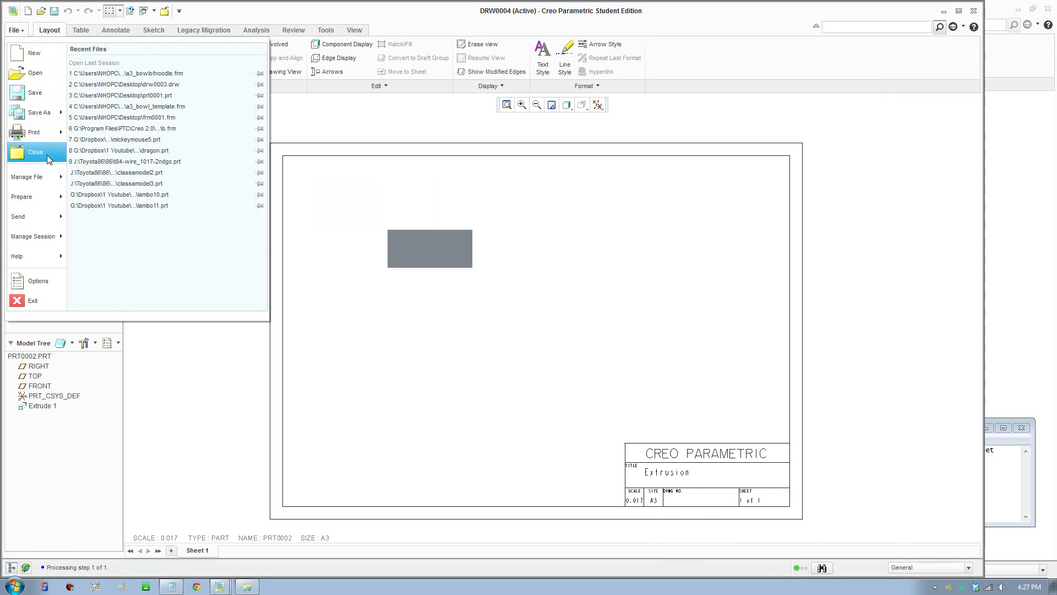
click(47, 147)
click(477, 208)
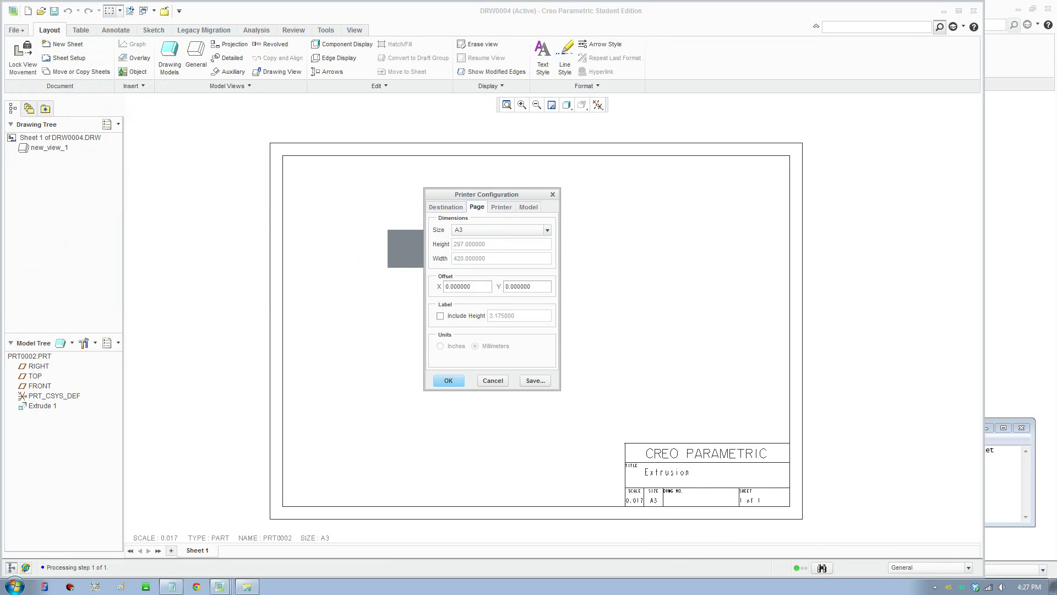
double_click(467, 286)
text(6)
click(439, 373)
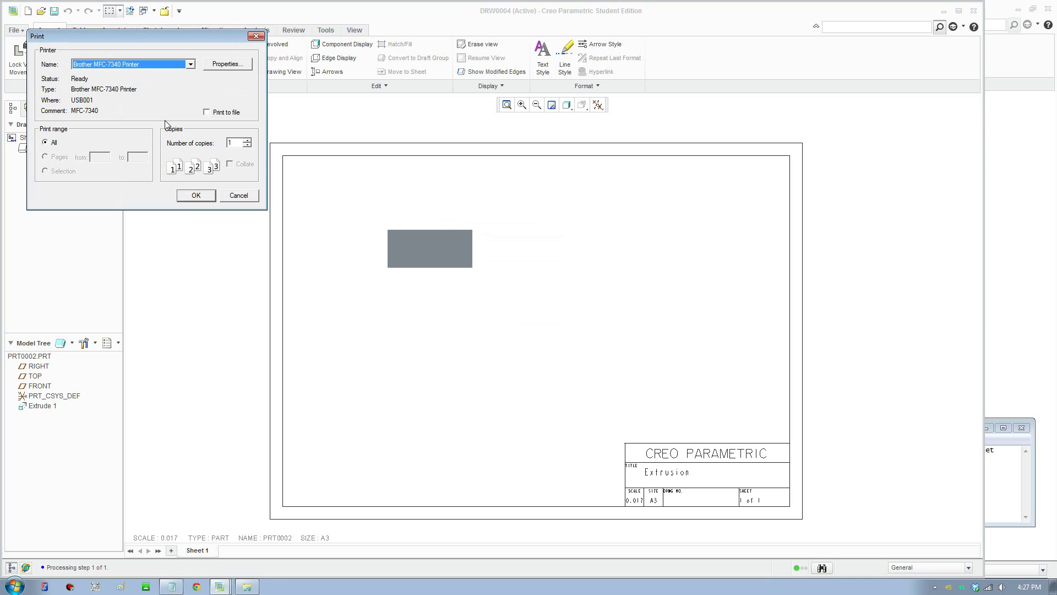
- Print to Adobe PDF with the A3 page size, replace ENGINEER - DRW0004.pdf, inspect the shifted sheet and close it
click(168, 65)
click(174, 79)
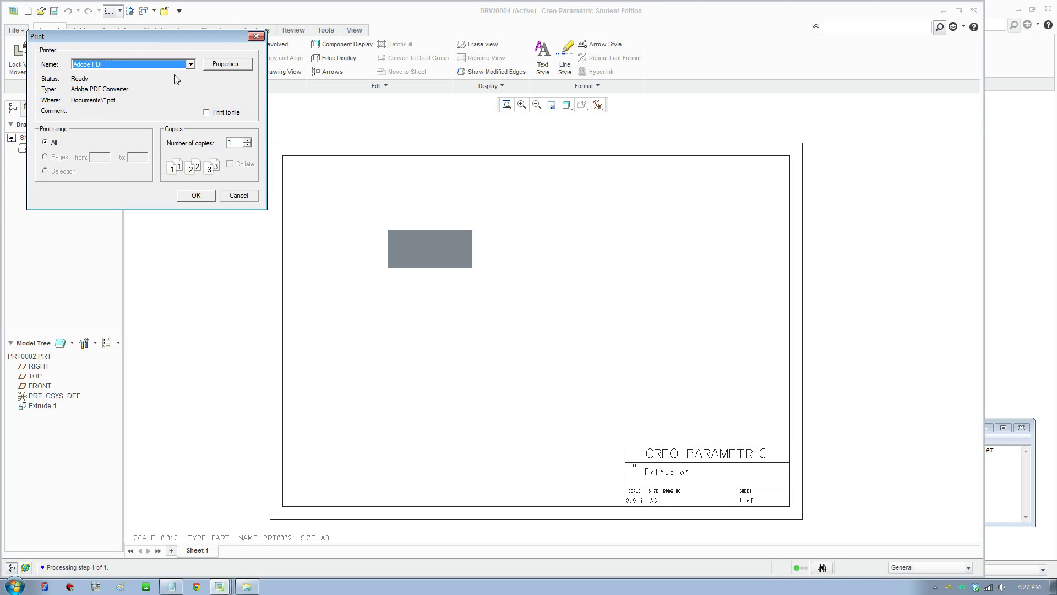
click(226, 67)
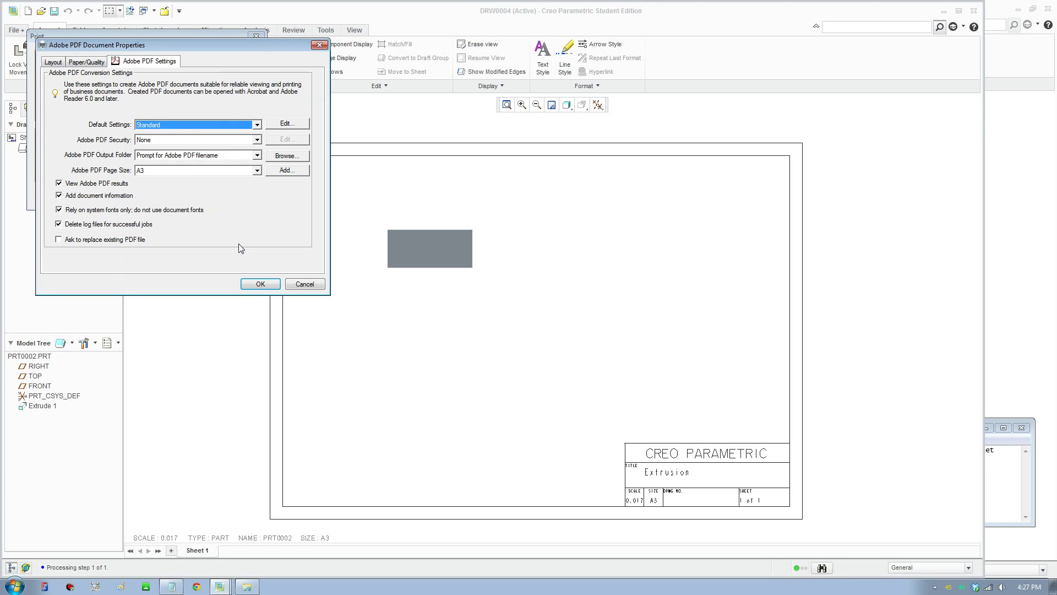
click(257, 285)
click(197, 196)
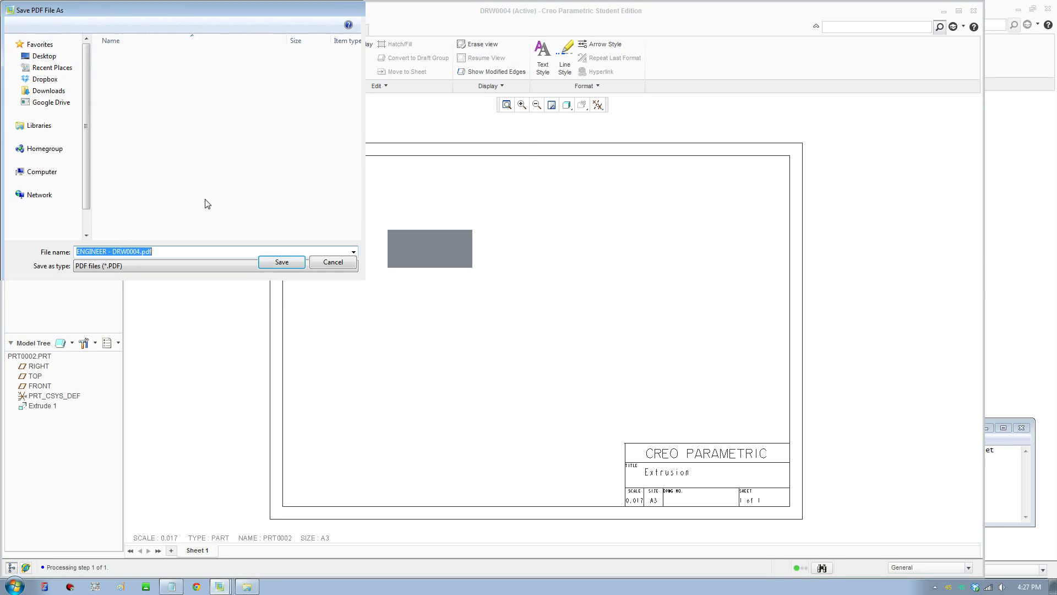
click(430, 282)
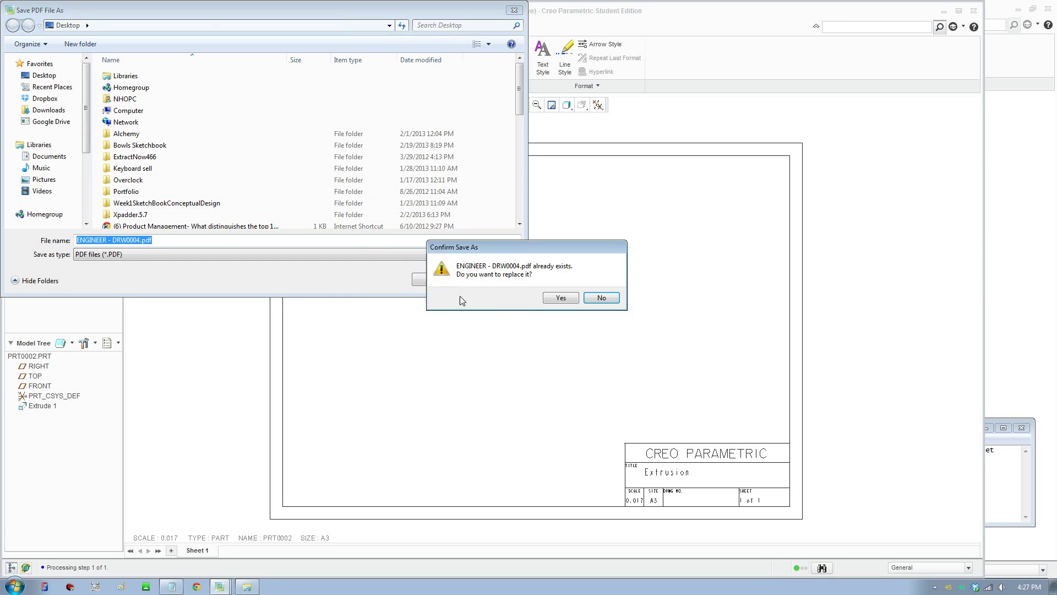
click(549, 300)
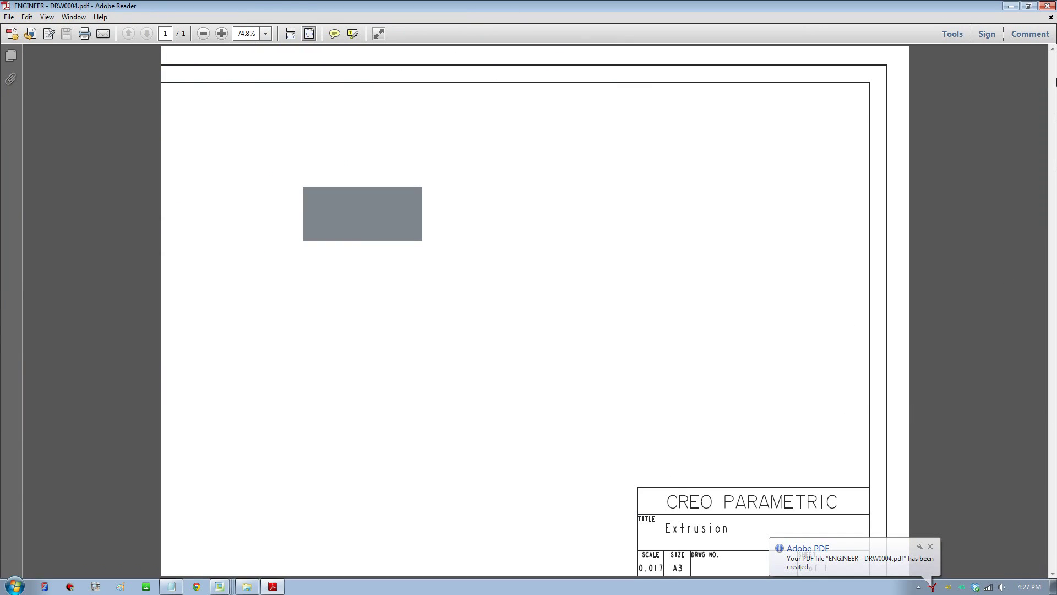
click(1046, 6)
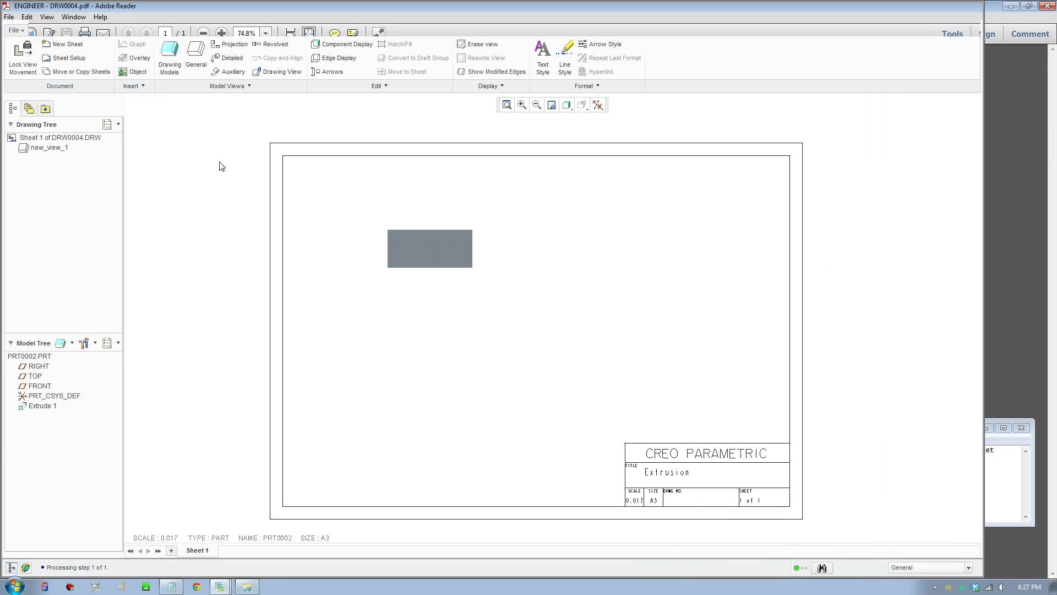
- Try to print the drawing to Adobe PDF with an X page offset of -6
click(17, 30)
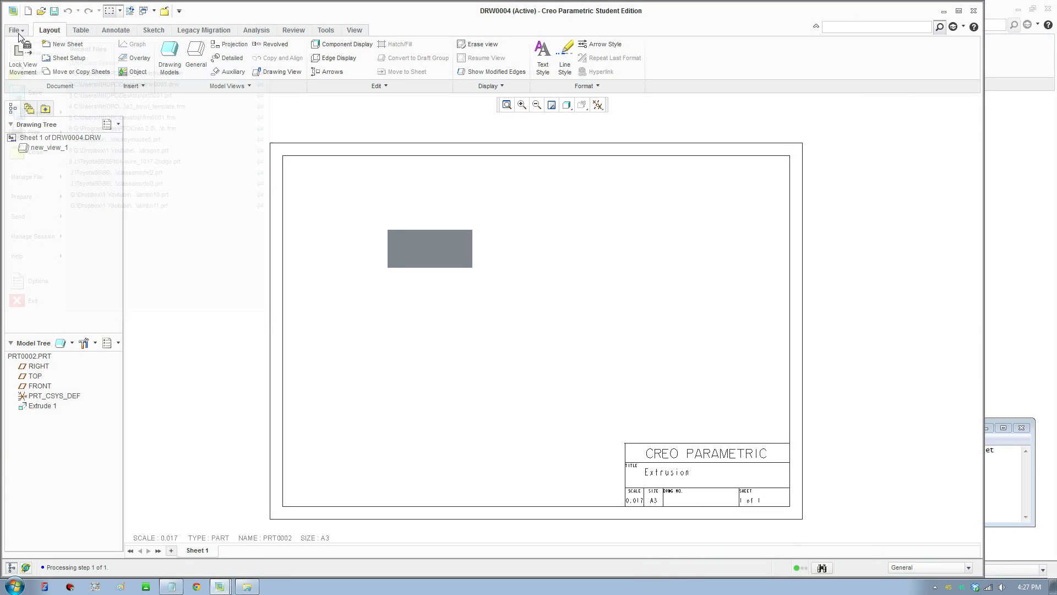
mouse_move(36, 141)
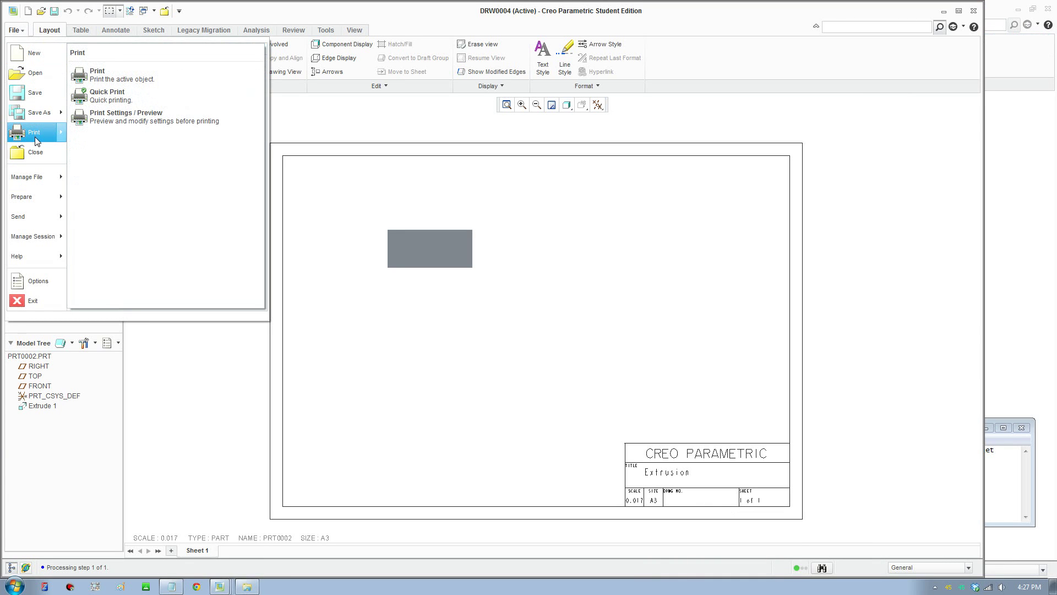
click(97, 74)
click(477, 207)
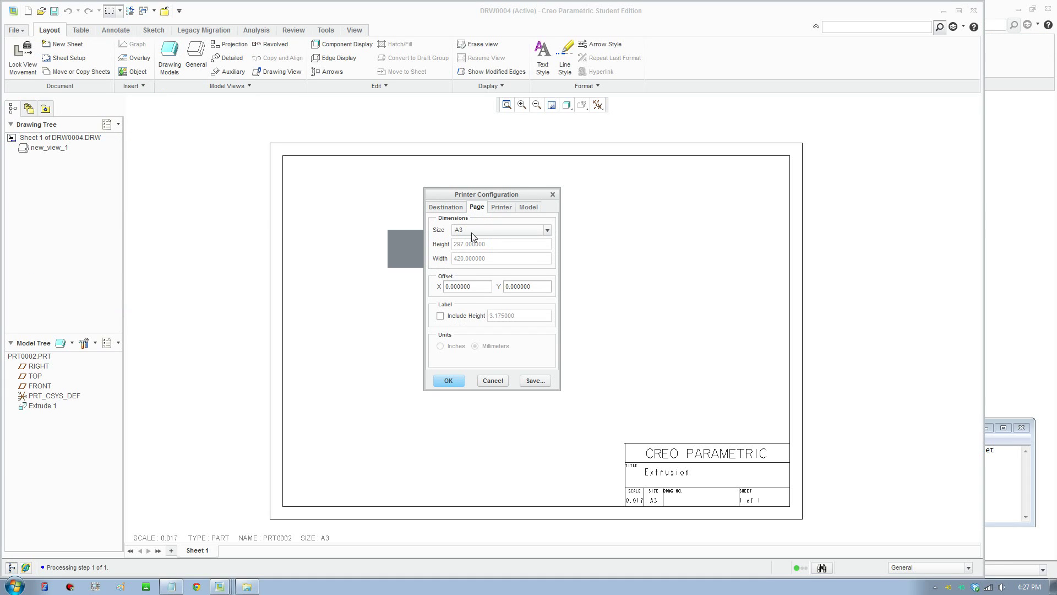
drag(471, 286, 400, 289)
text(-6)
click(506, 286)
click(446, 380)
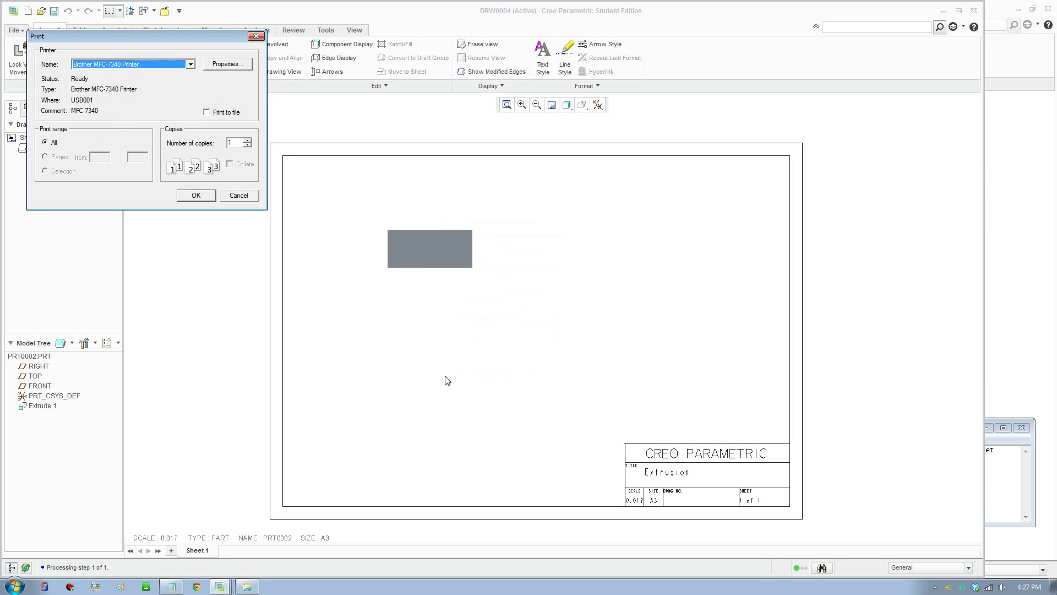
click(165, 65)
click(123, 73)
click(196, 196)
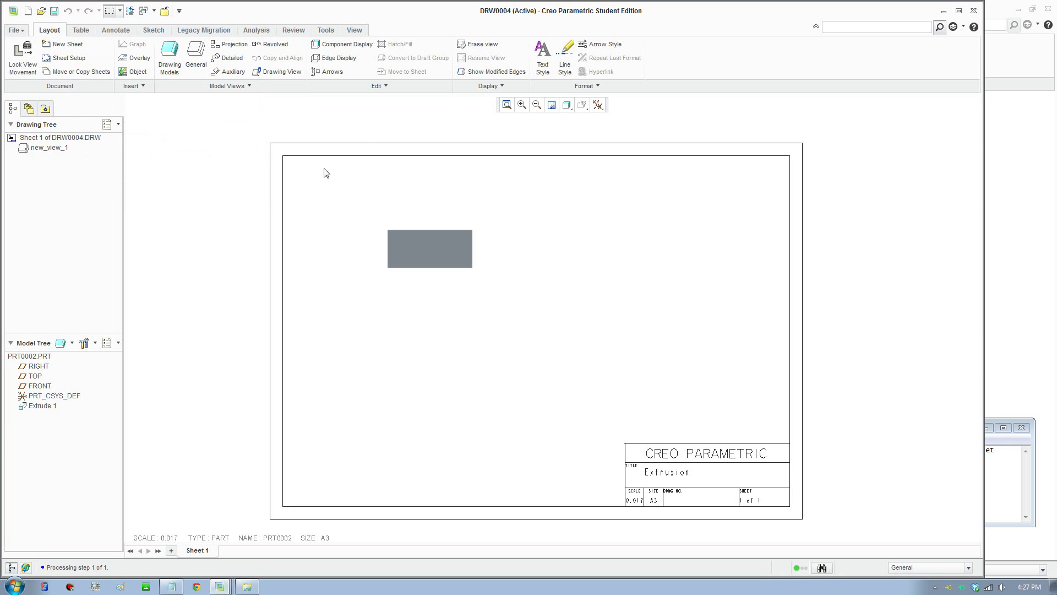
- Restart the print configuration for the A3 drawing and set the X page offset to -6
click(15, 30)
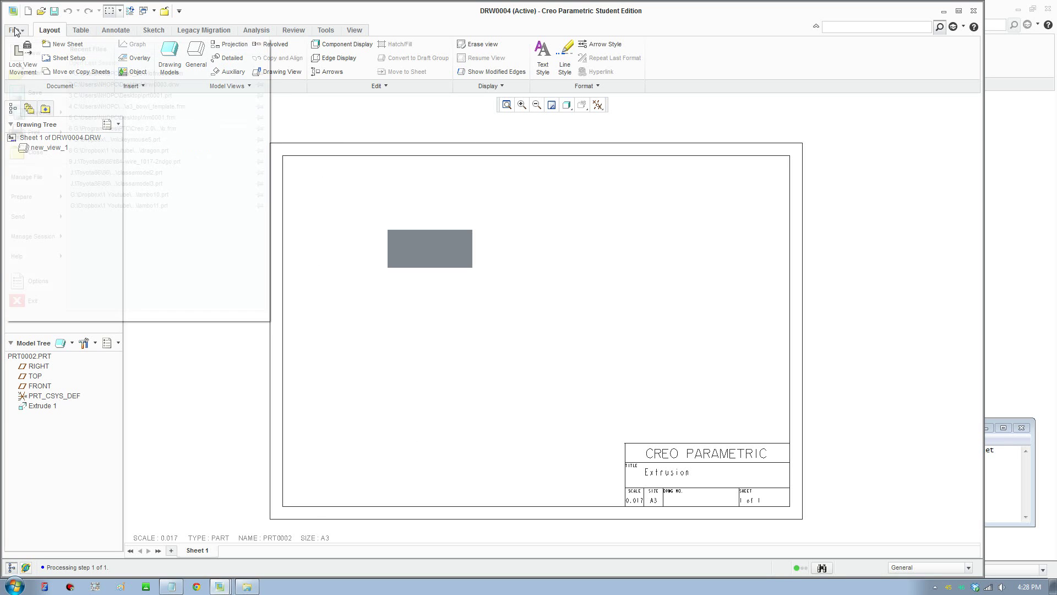
click(34, 154)
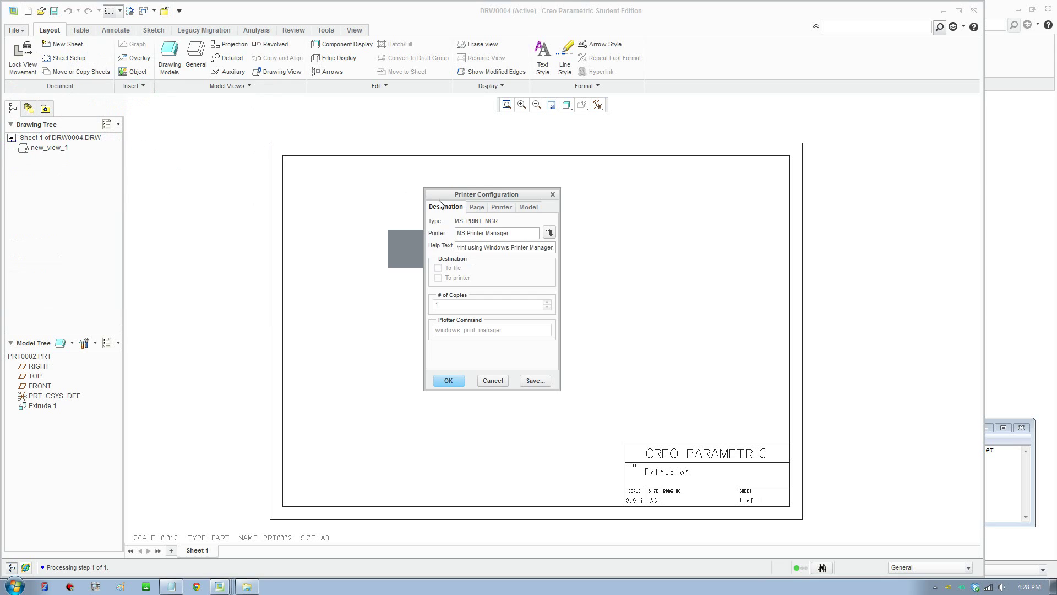
click(477, 207)
drag(472, 286, 412, 291)
text(-)
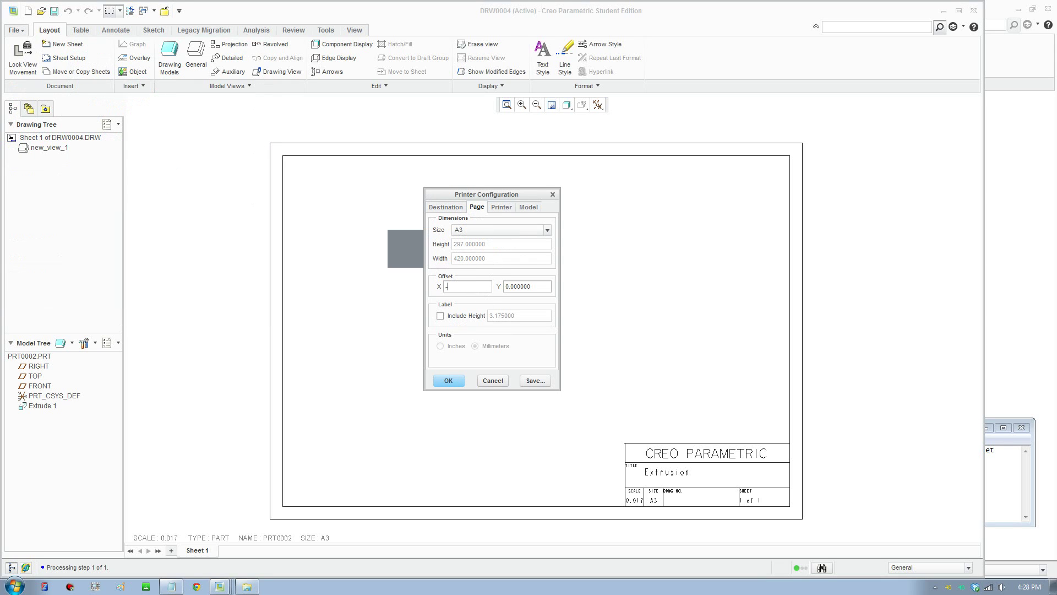
text(-6)
click(452, 381)
- Print to Adobe PDF, replacing ENGINEER - DRW0004.pdf on the Desktop, and check the whole page at 66.7% zoom
click(142, 64)
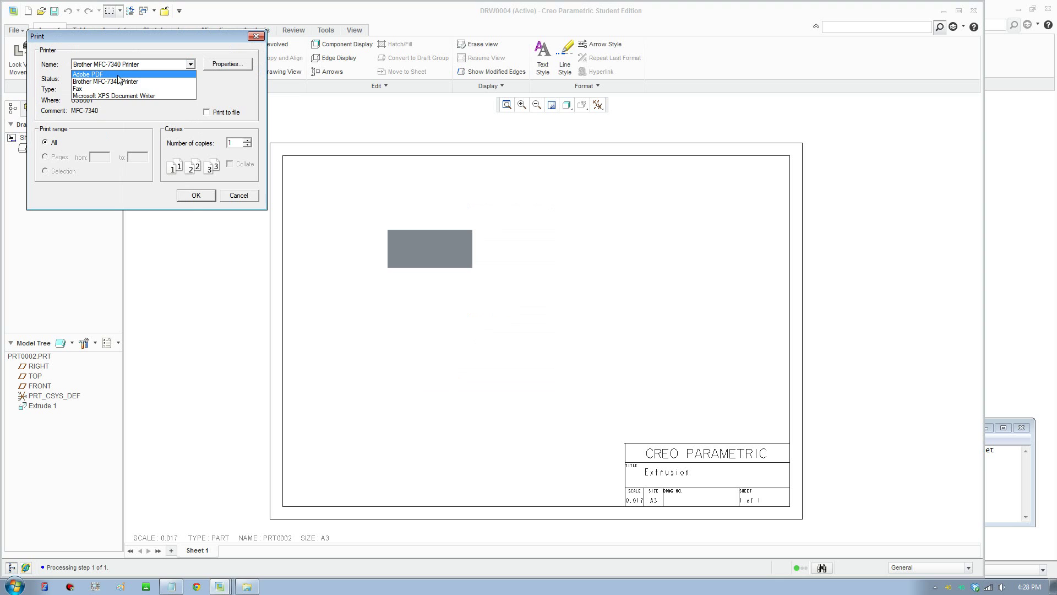
click(119, 75)
click(195, 195)
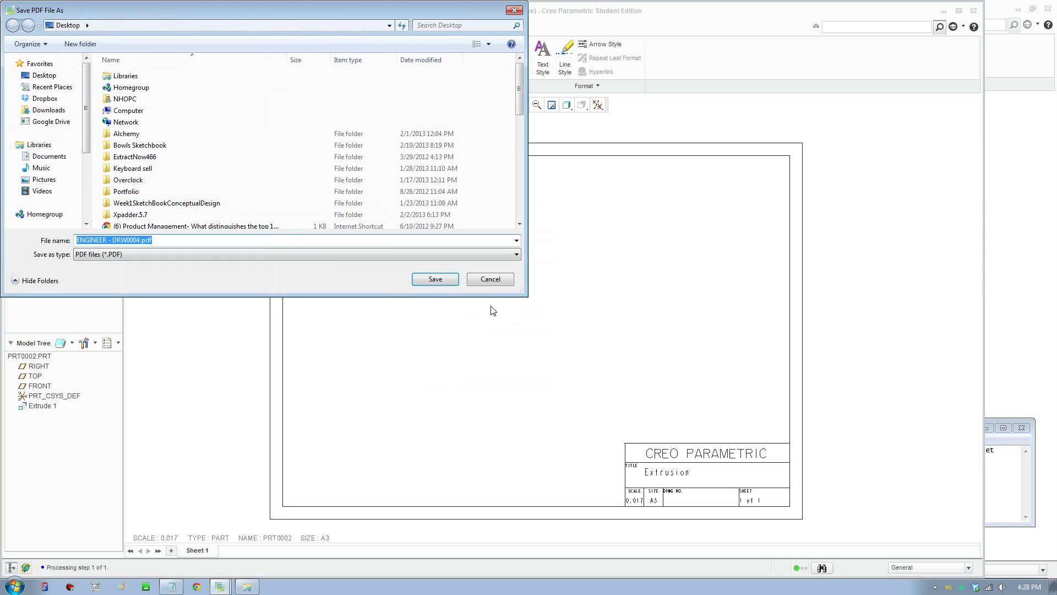
click(438, 279)
click(551, 298)
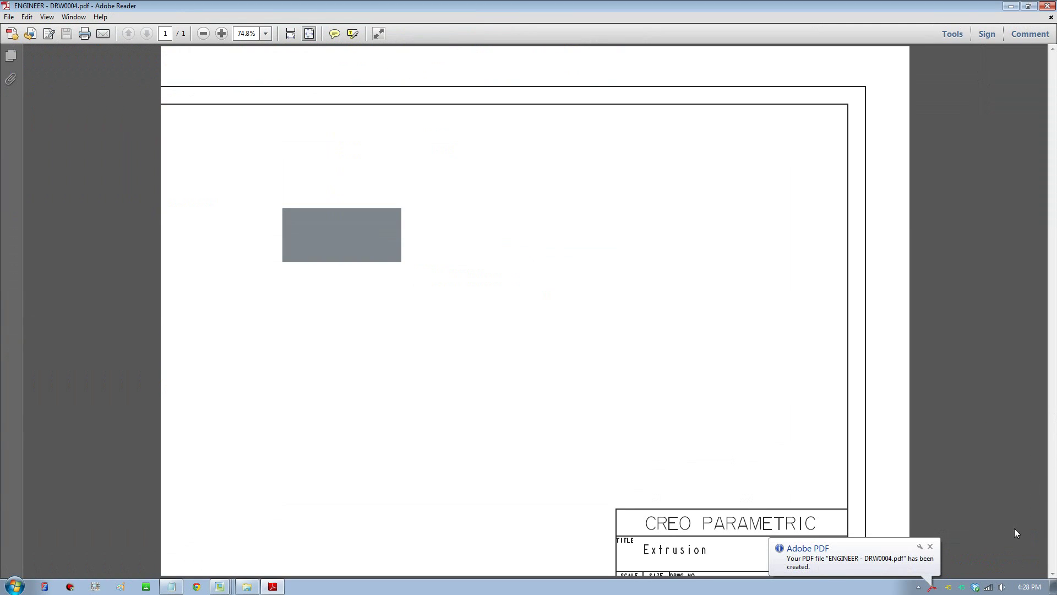
click(930, 546)
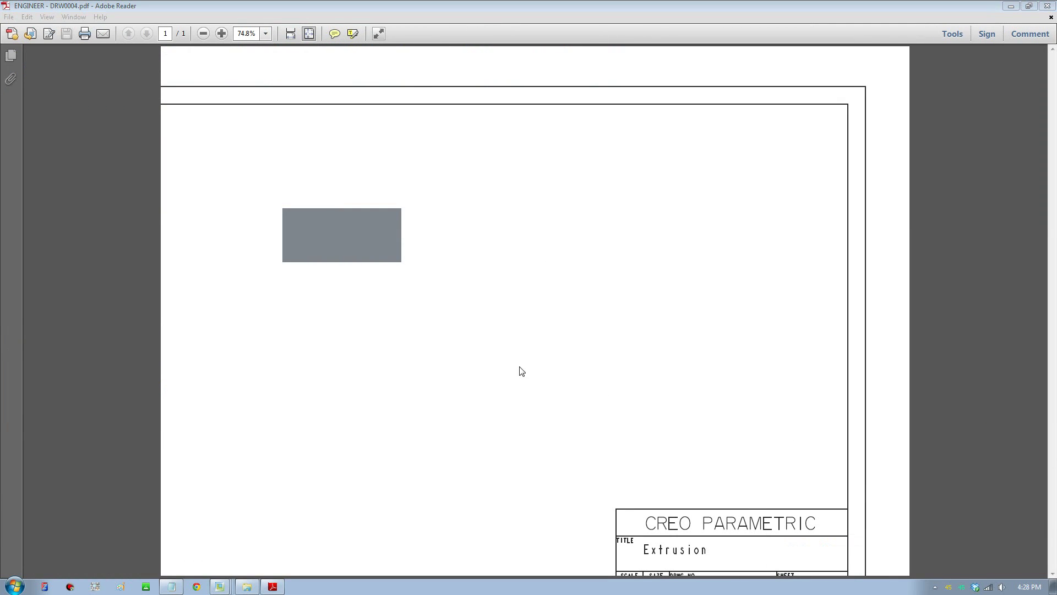
click(202, 34)
click(222, 34)
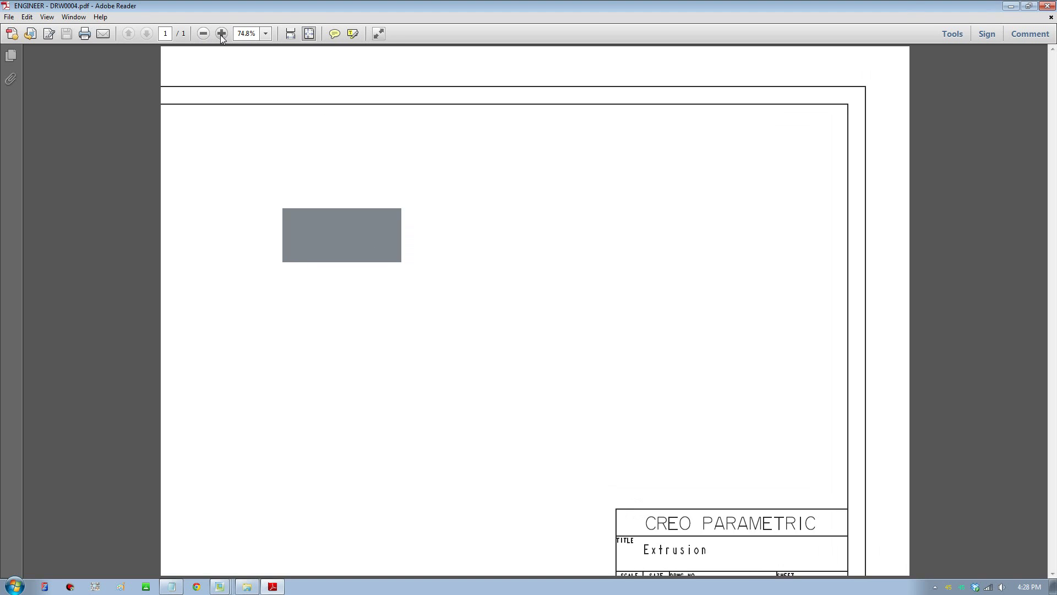
click(204, 33)
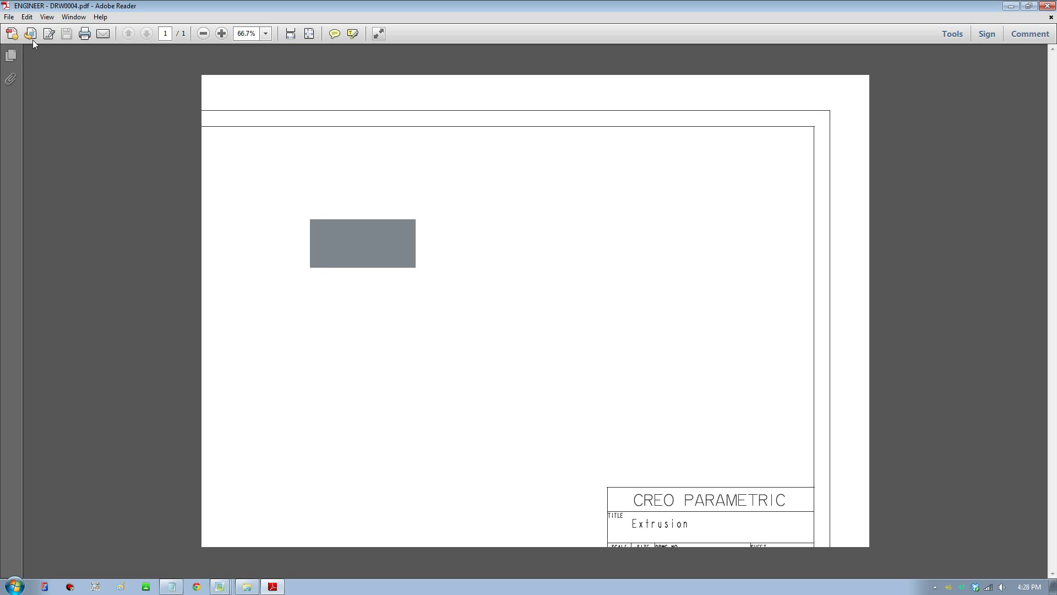
- Open the earlier ENGINEER - DRW0002.pdf from the Desktop to compare its sheet position
click(9, 17)
click(19, 32)
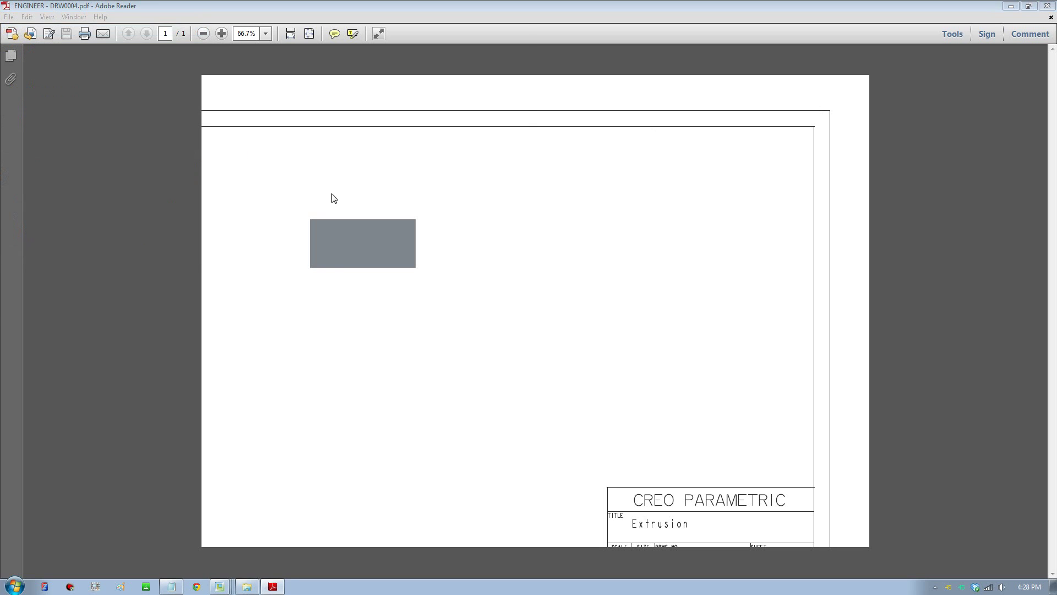
click(489, 305)
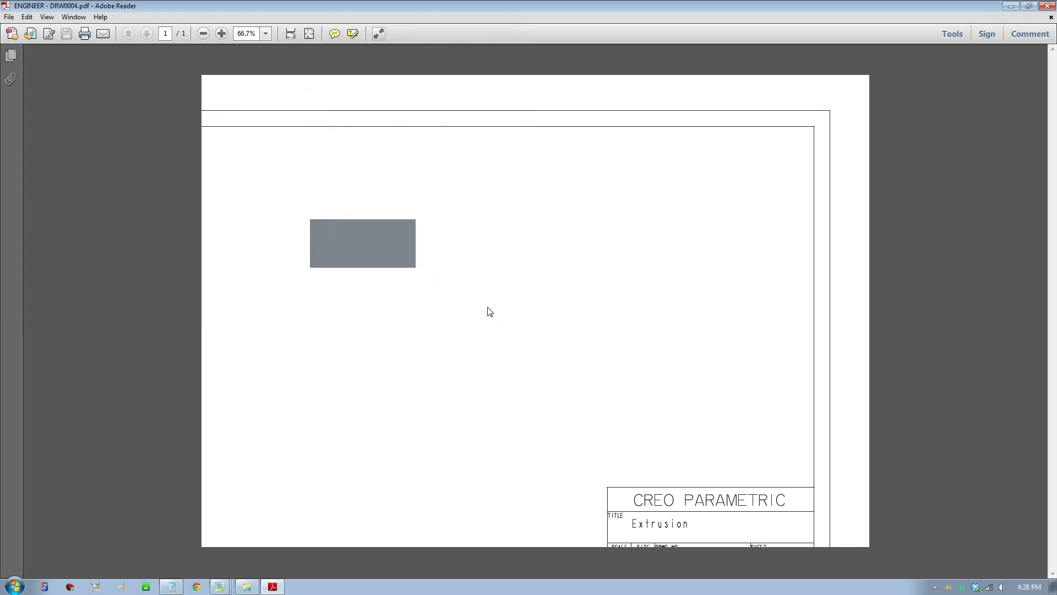
click(10, 17)
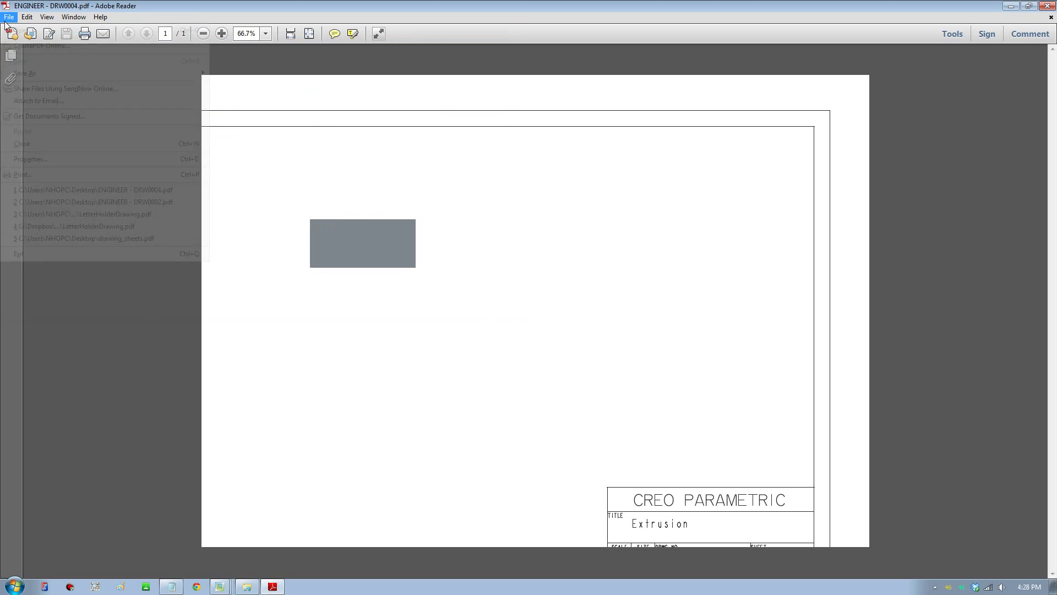
click(130, 201)
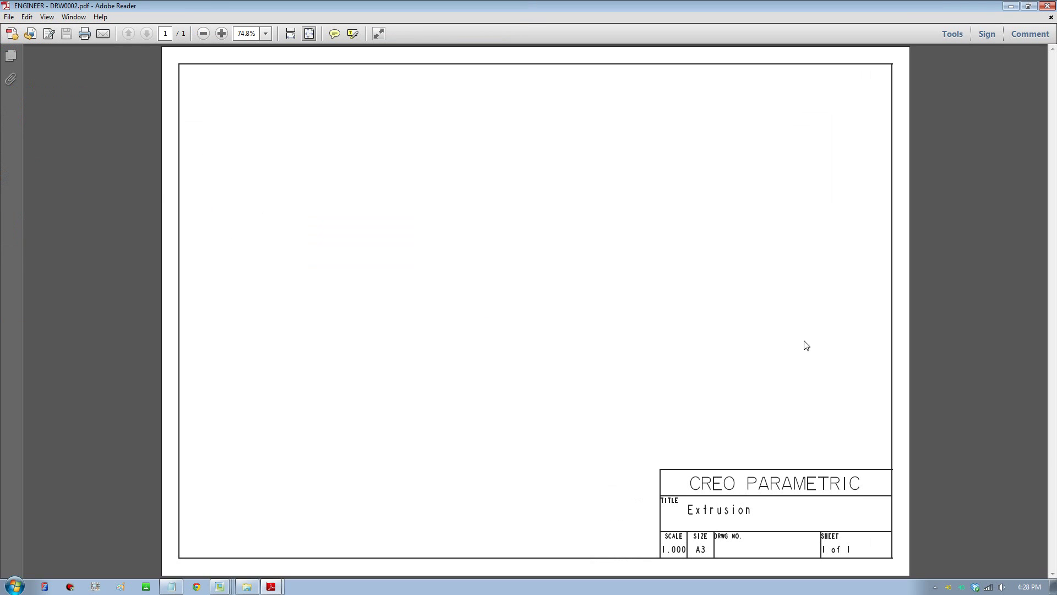